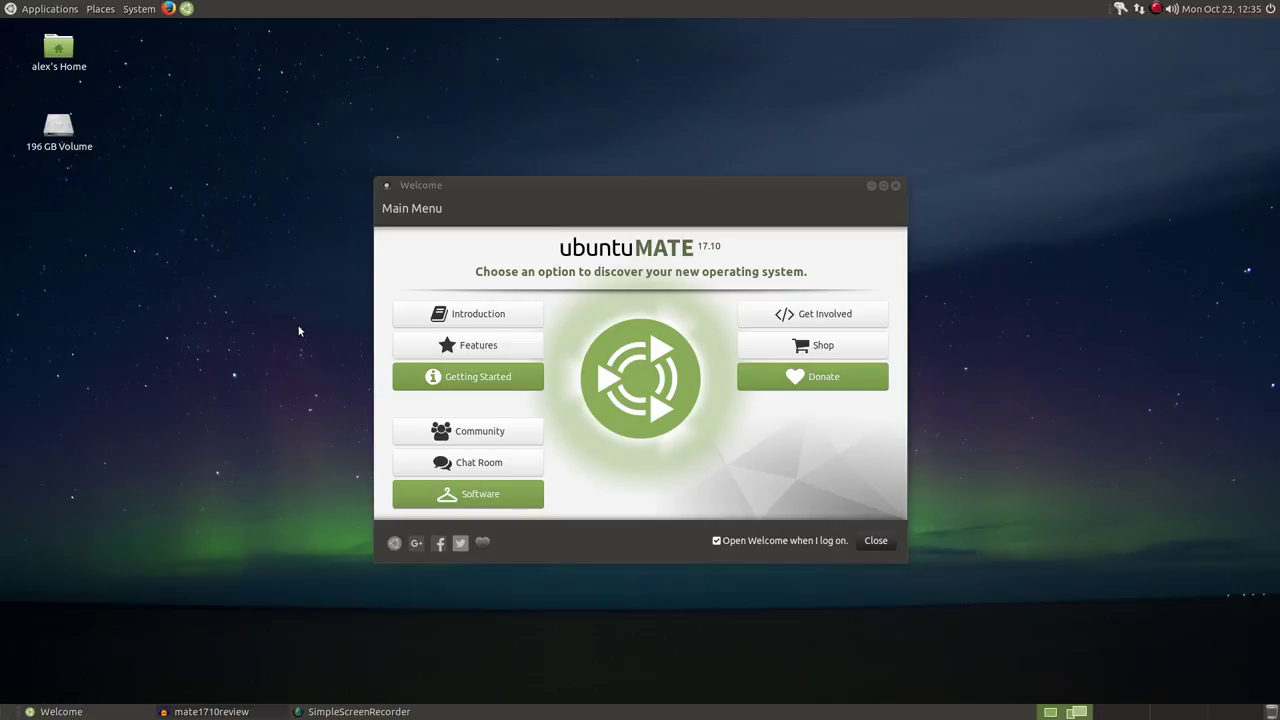
Step: Read through the Introduction page of Ubuntu MATE Welcome and return to the main menu
click(452, 312)
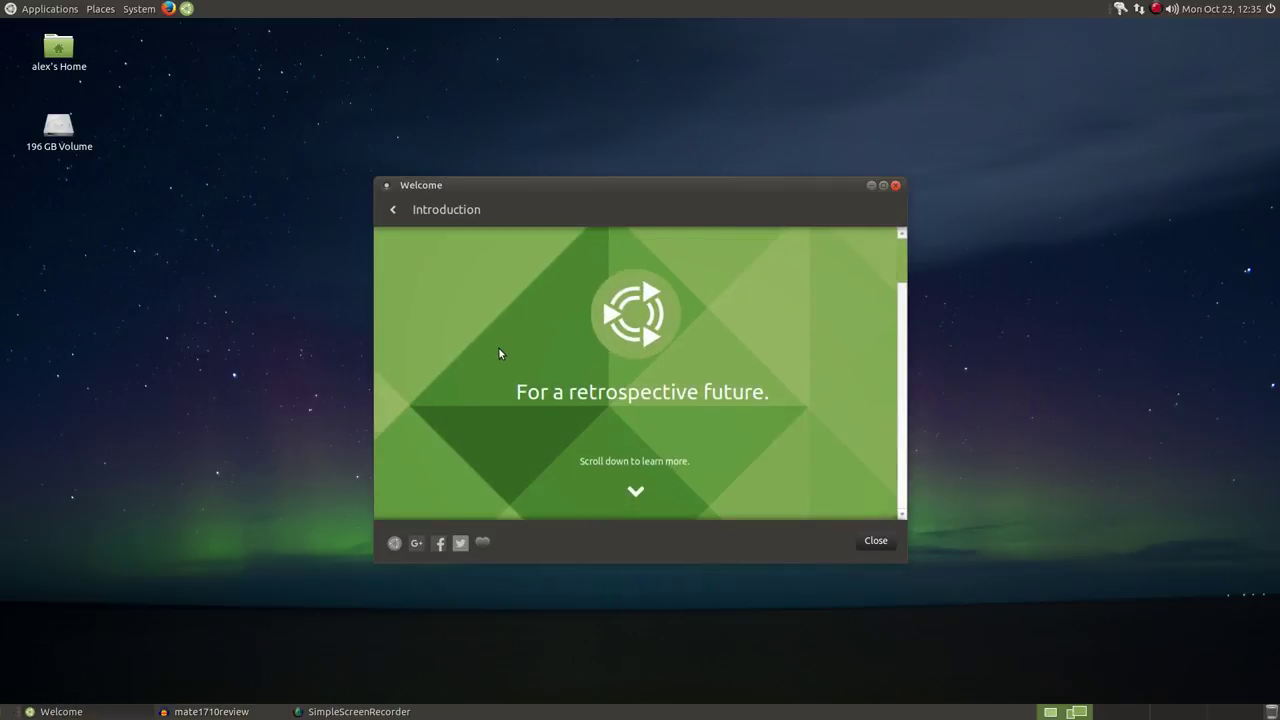
scroll(500, 354, down, 10)
scroll(500, 354, down, 15)
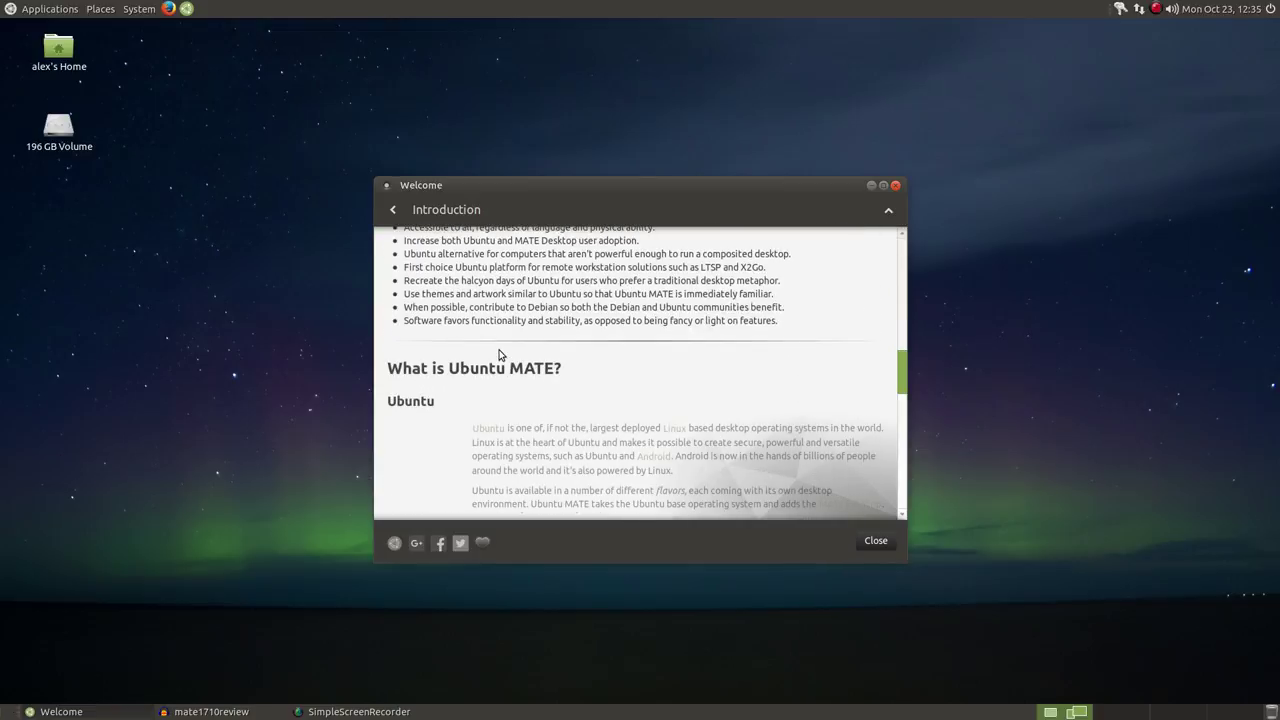
click(393, 209)
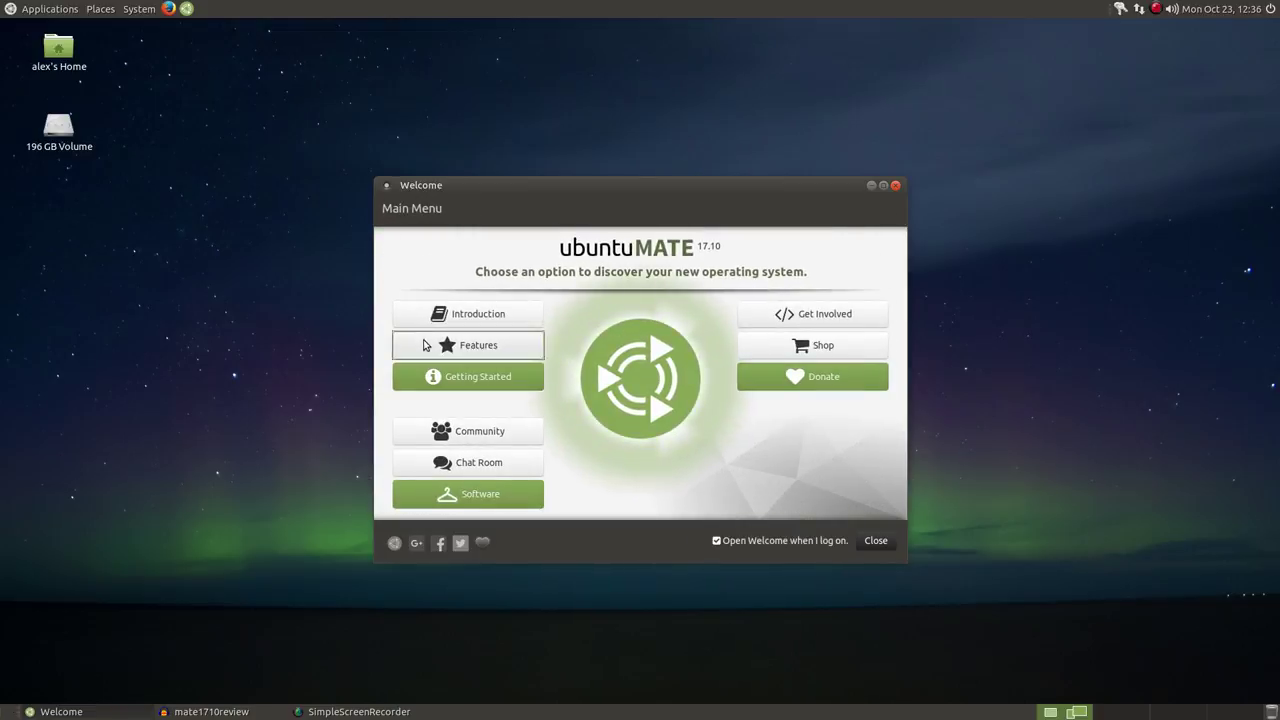
Step: Skim the Features page down to the Productivity applications and return to the main menu
click(424, 344)
scroll(625, 394, down, 5)
scroll(634, 394, down, 8)
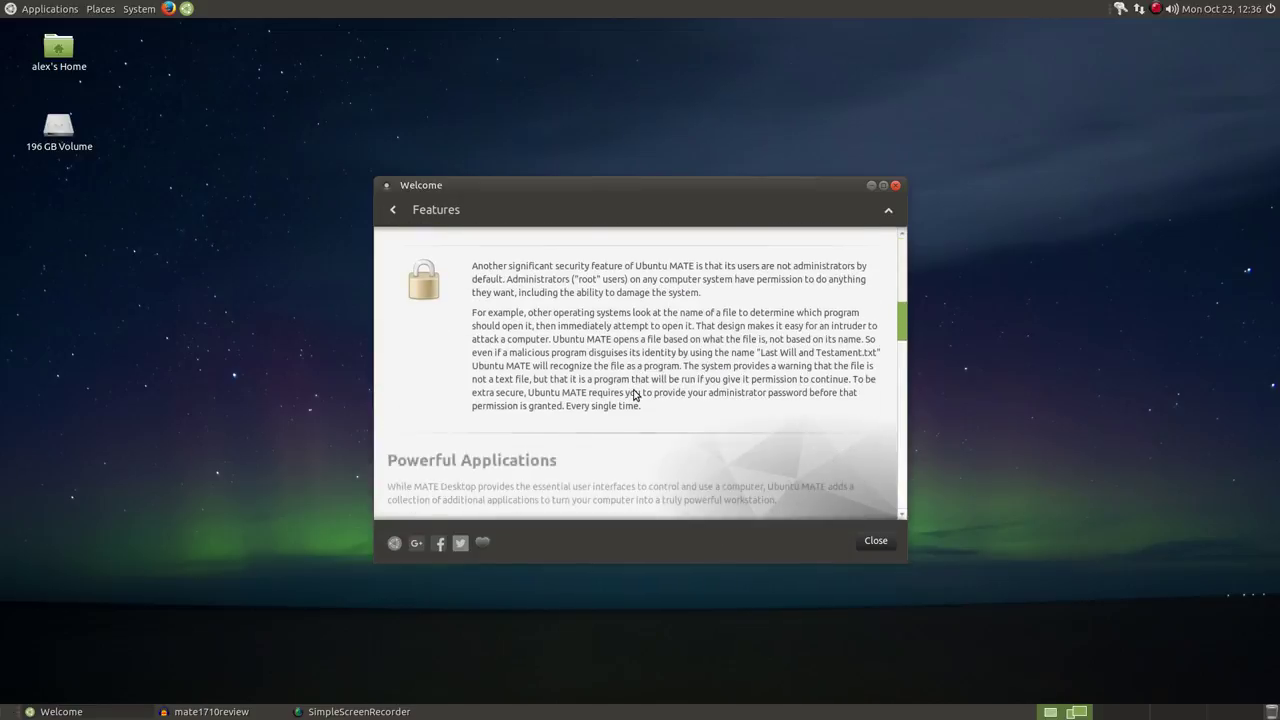
click(395, 213)
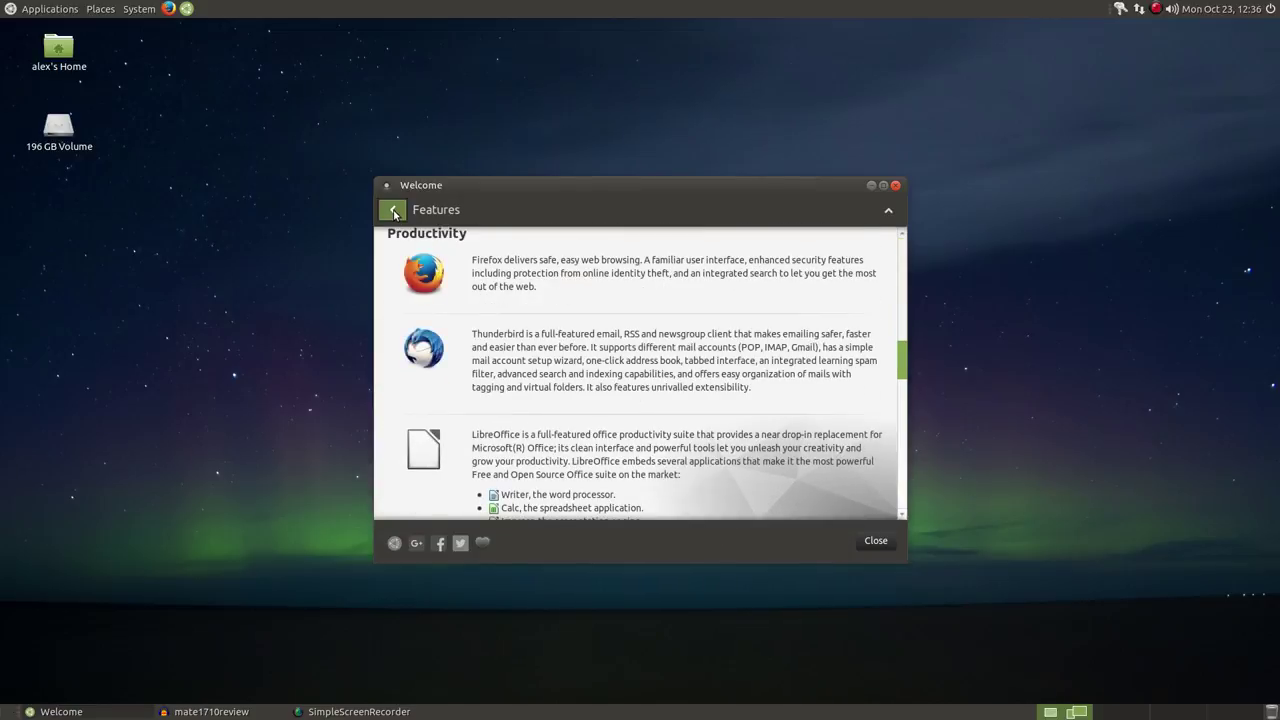
Step: Review the Printers section of the Drivers topic in Getting Started, and return to the main menu
click(480, 377)
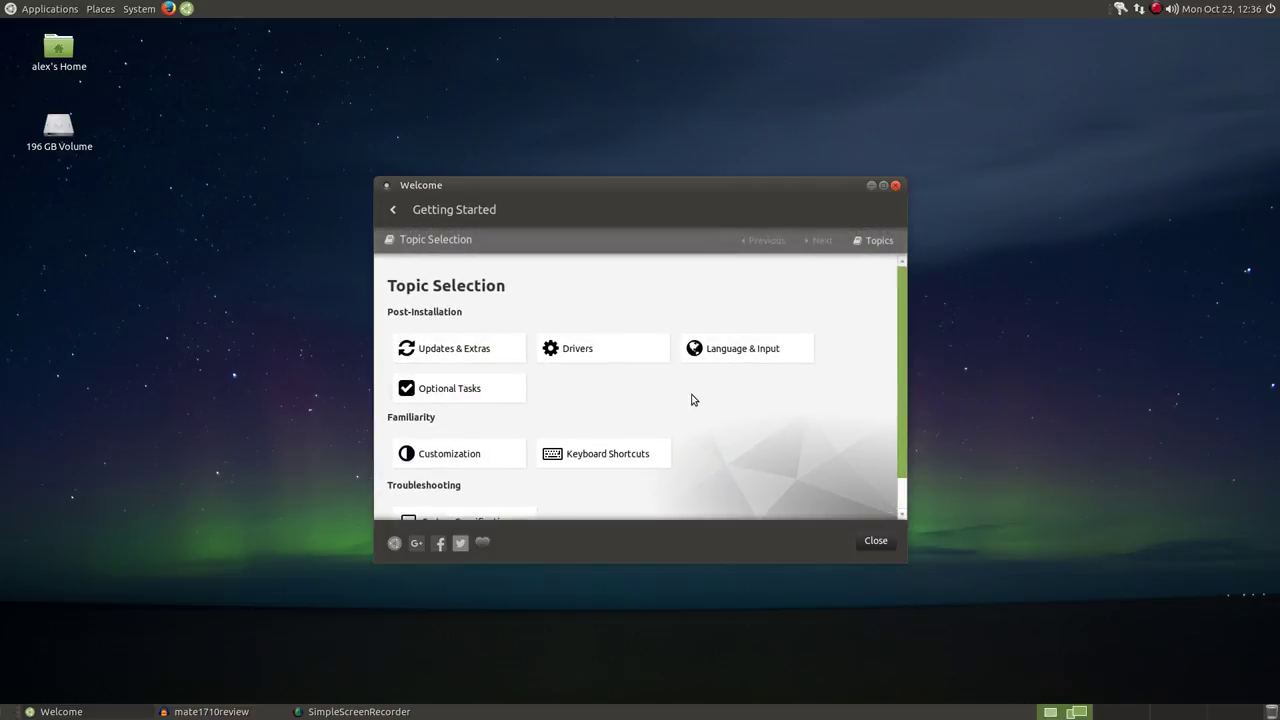
scroll(691, 400, down, 1)
scroll(691, 400, up, 1)
click(550, 349)
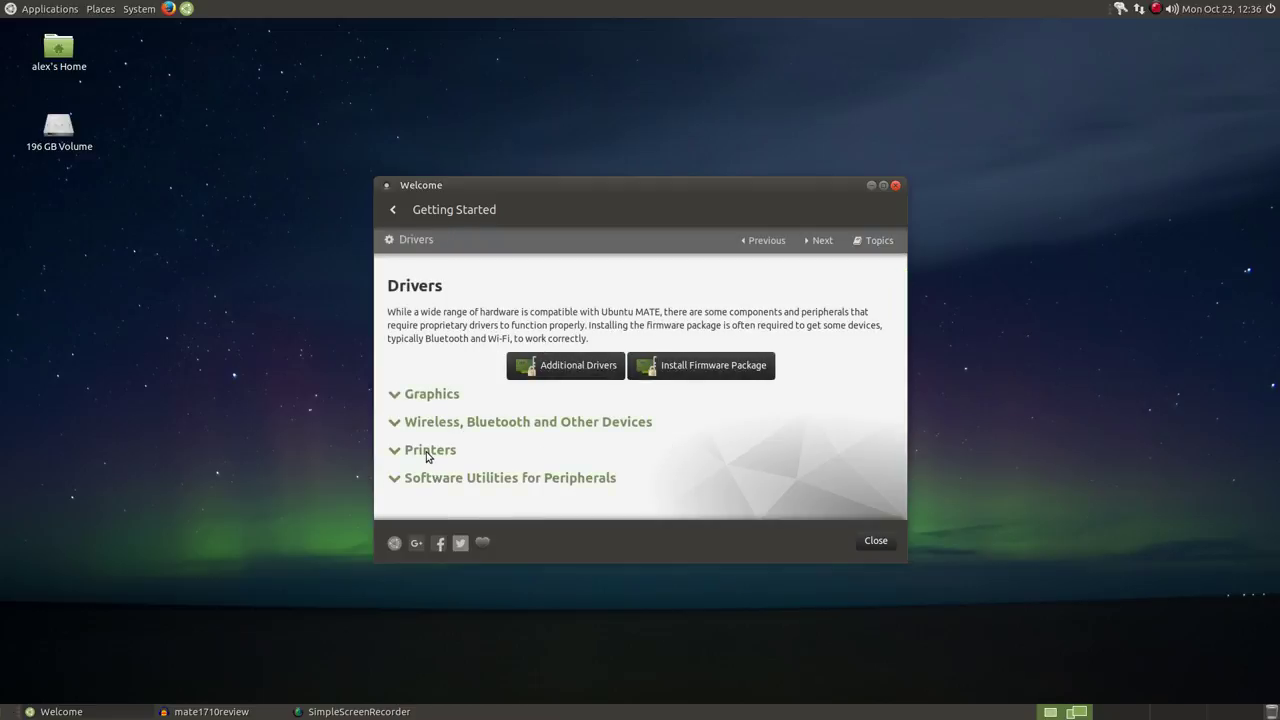
click(430, 451)
scroll(546, 442, down, 2)
scroll(546, 442, down, 1)
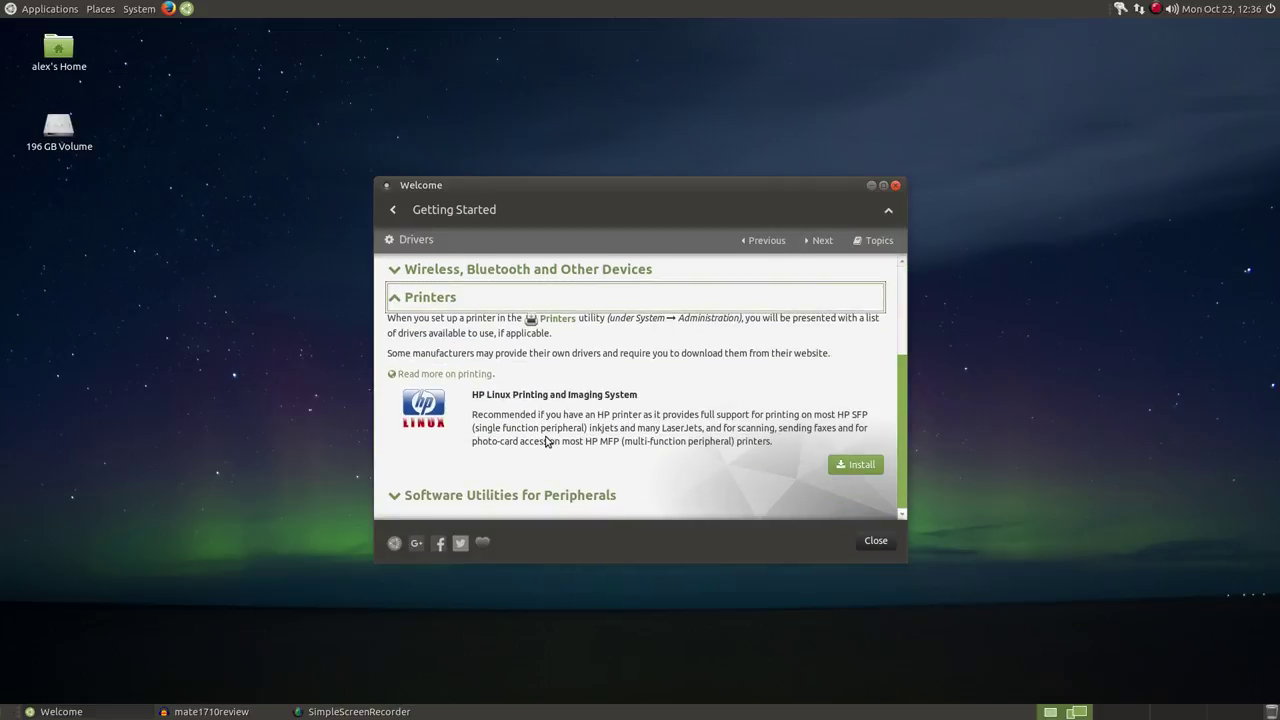
scroll(546, 442, up, 3)
click(392, 211)
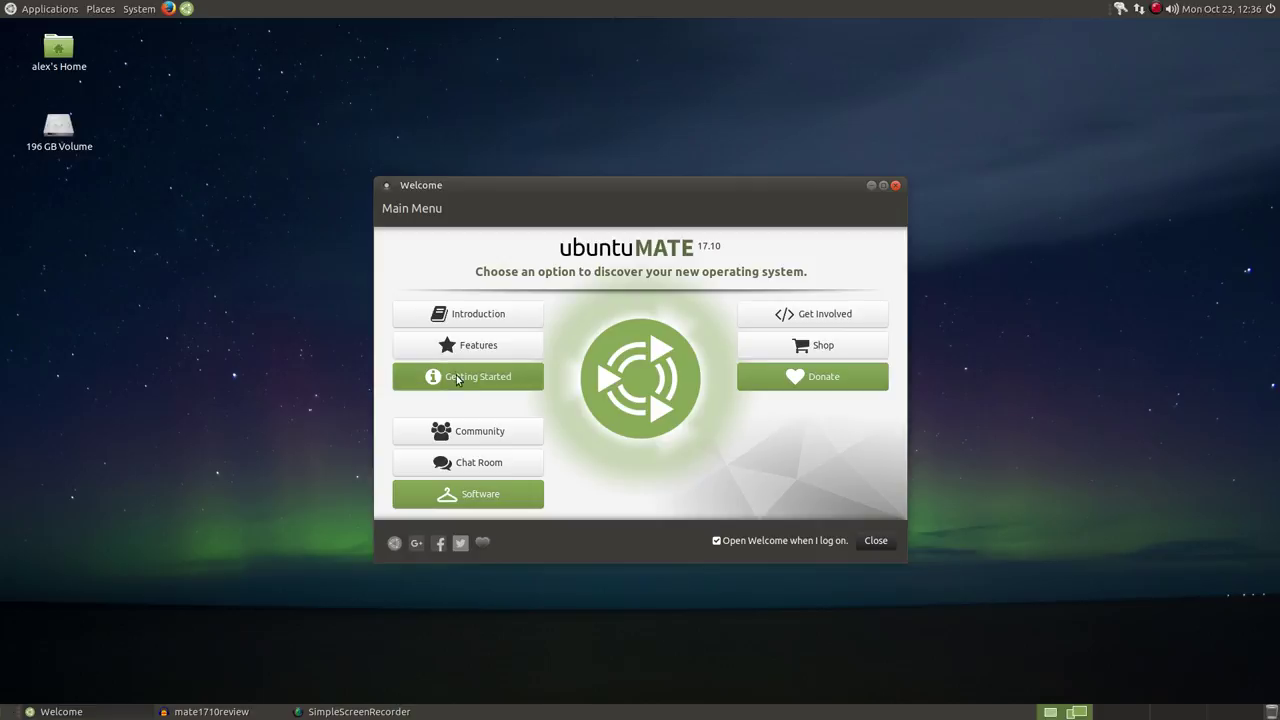
Step: Review the Updates & Extras topic in Getting Started through to Additional Community Wallpapers, and return to the main menu
click(456, 376)
click(446, 352)
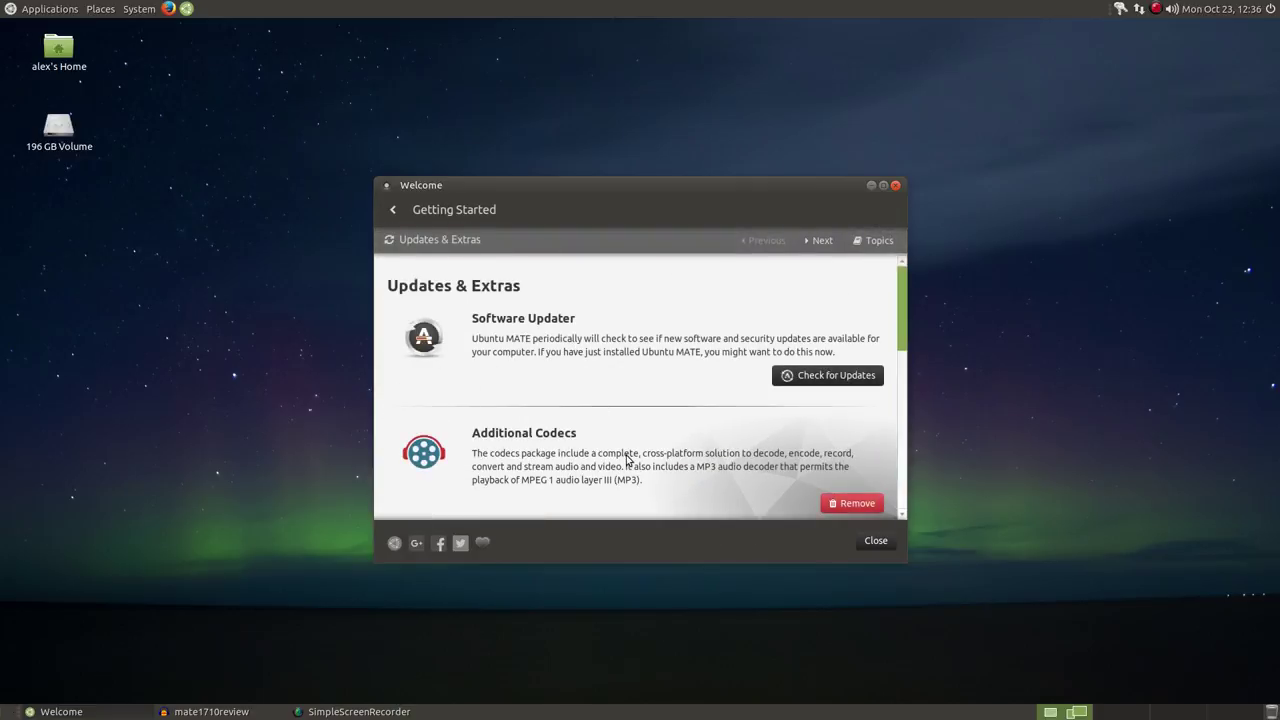
scroll(811, 486, down, 5)
scroll(809, 484, down, 5)
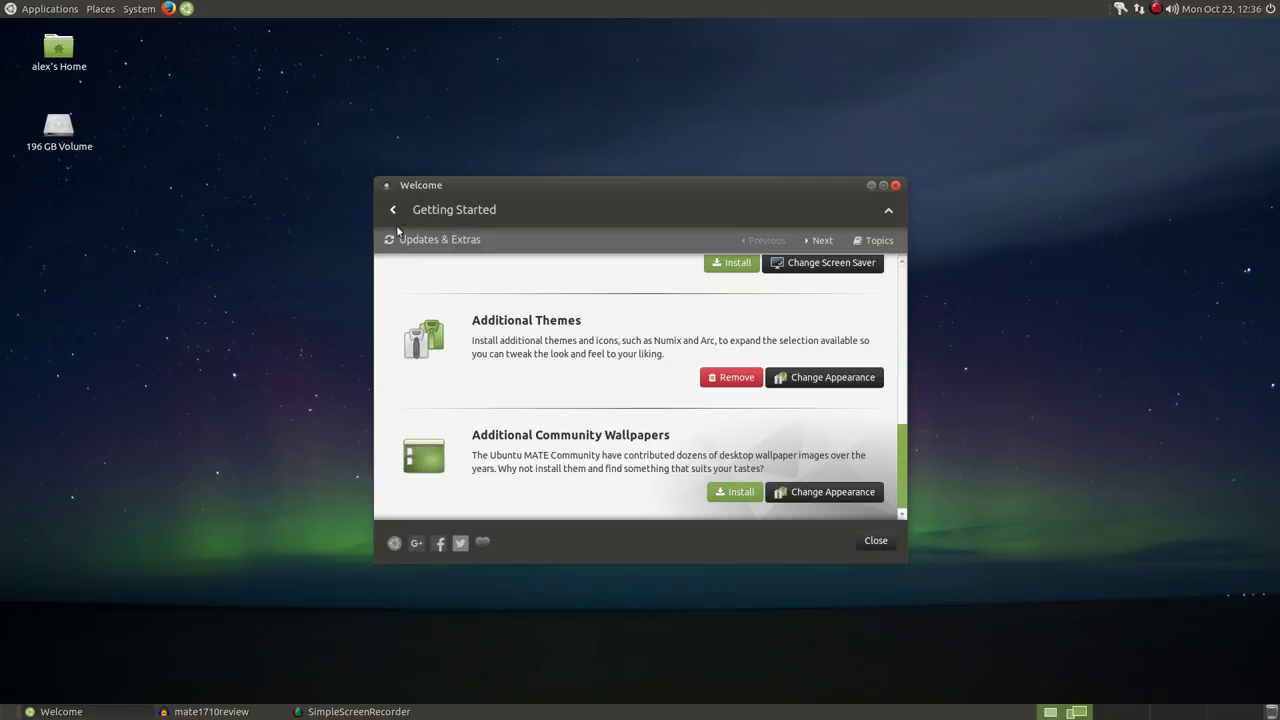
scroll(418, 370, up, 4)
scroll(423, 376, up, 5)
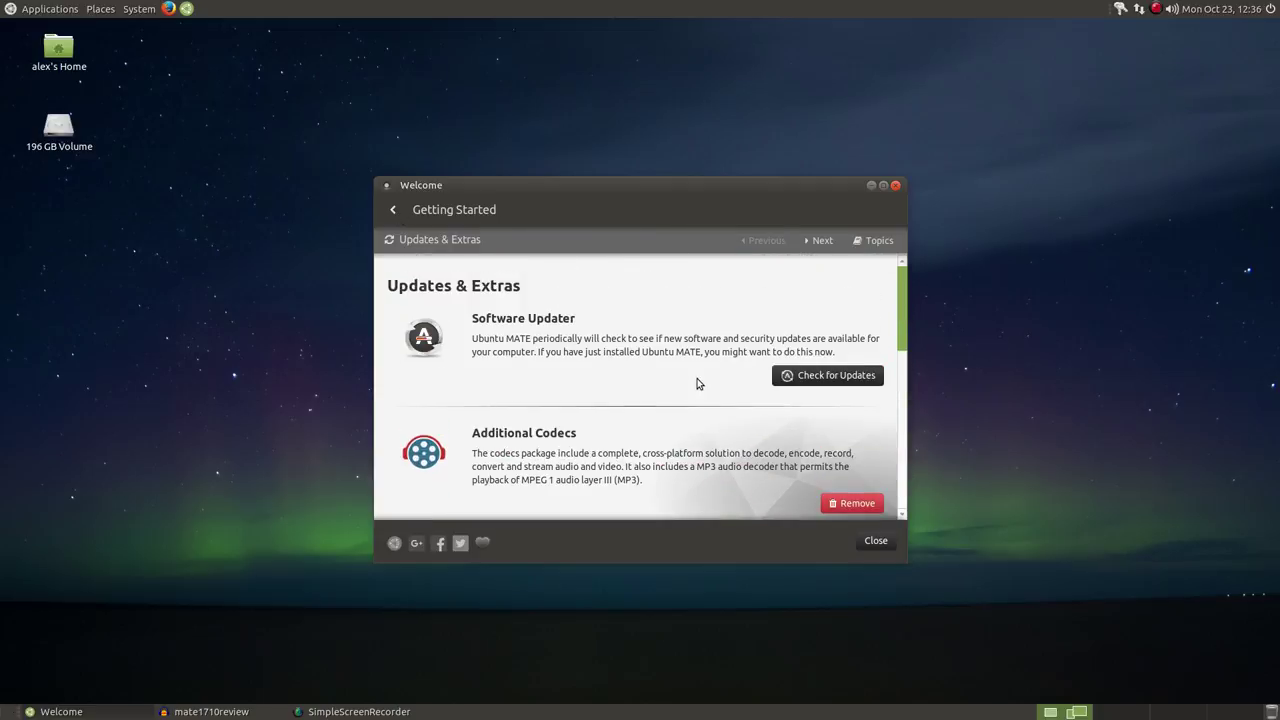
click(393, 211)
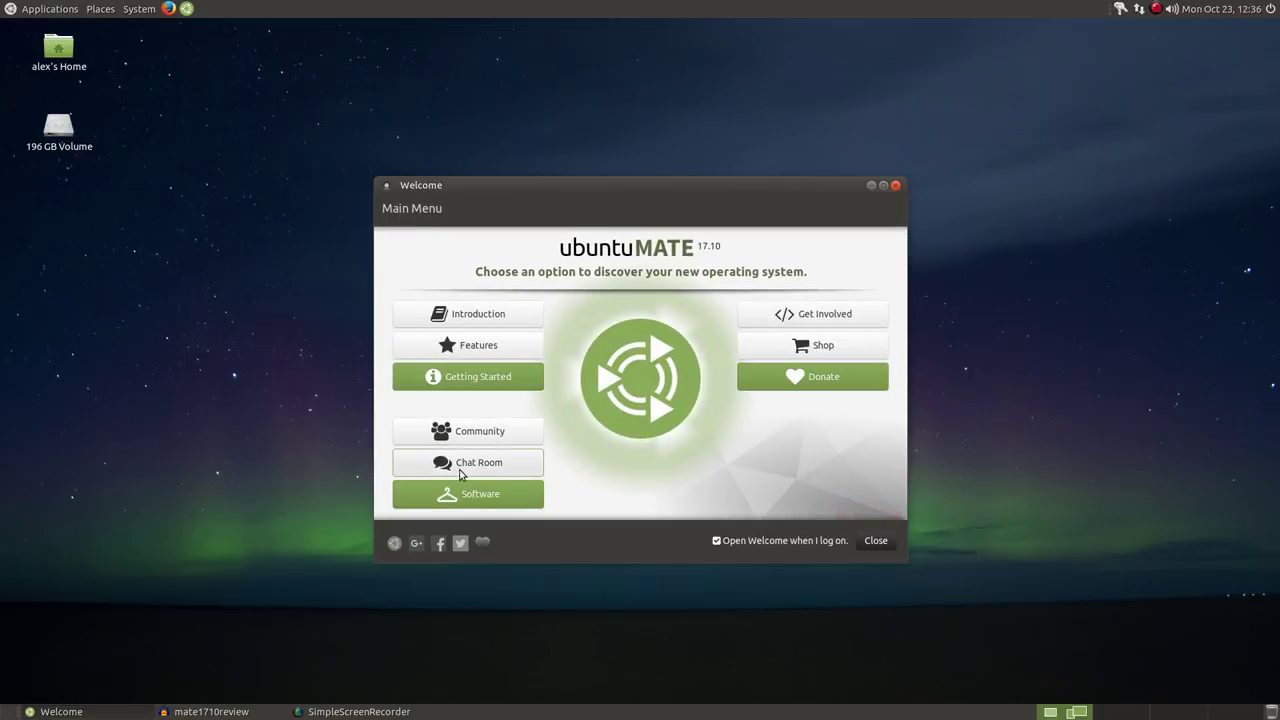
Step: Look through the software centers offered in the Software Boutique and the apps in its Accessories category
click(465, 495)
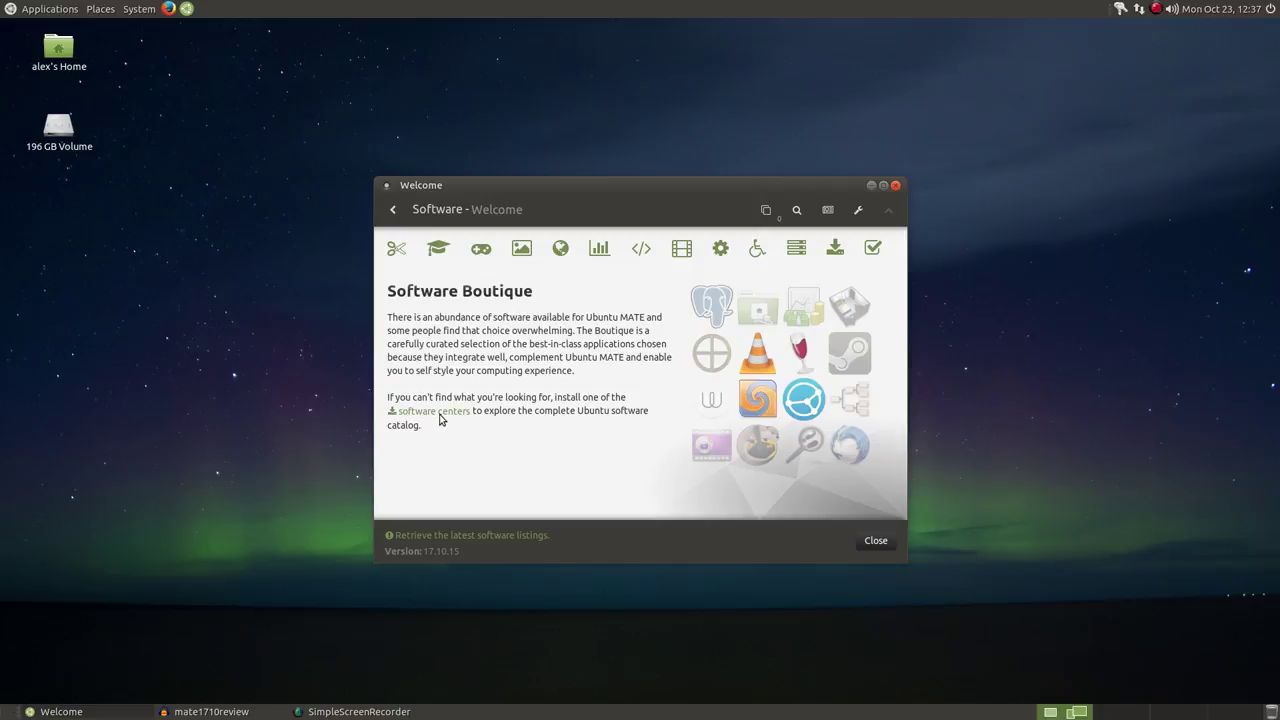
click(430, 416)
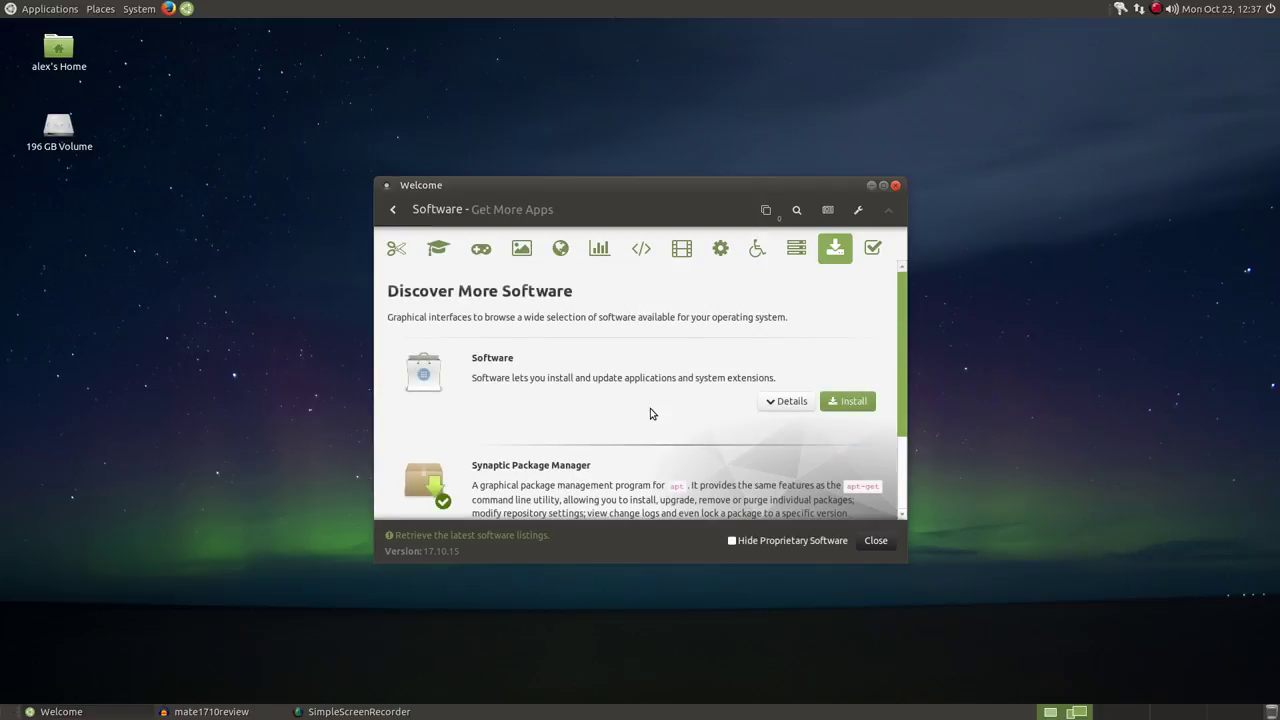
scroll(650, 408, down, 3)
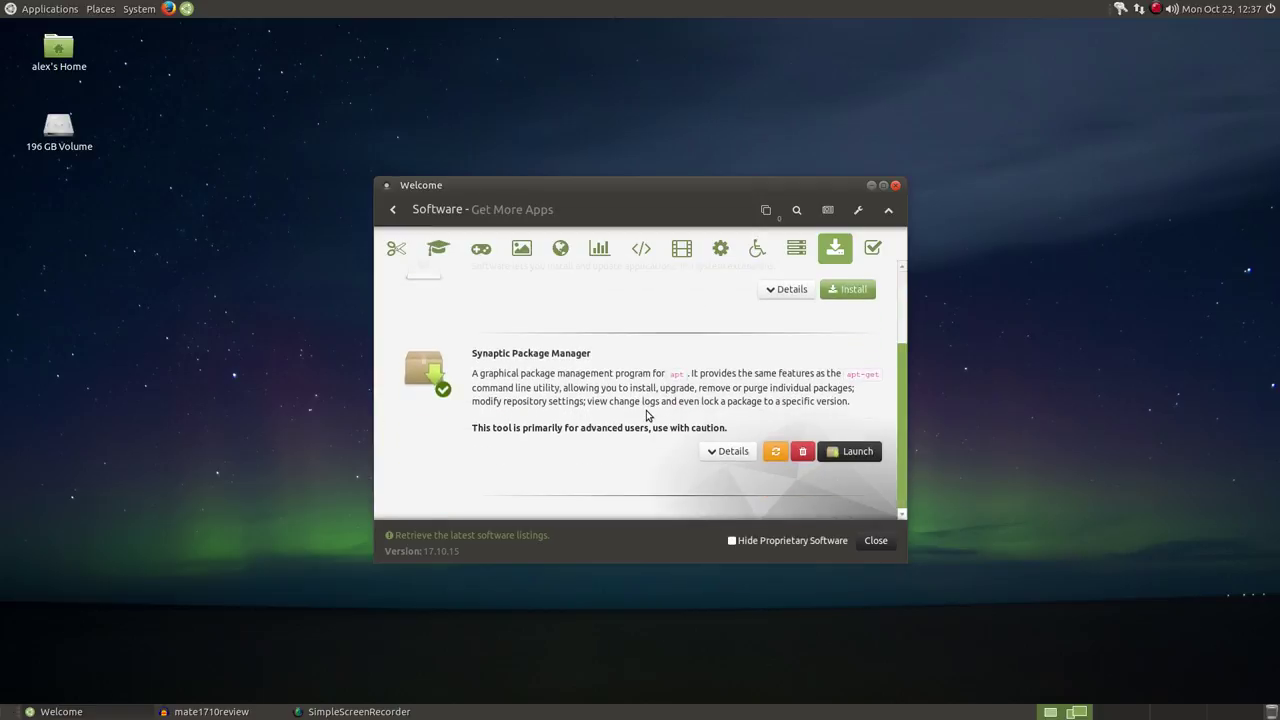
scroll(646, 410, up, 3)
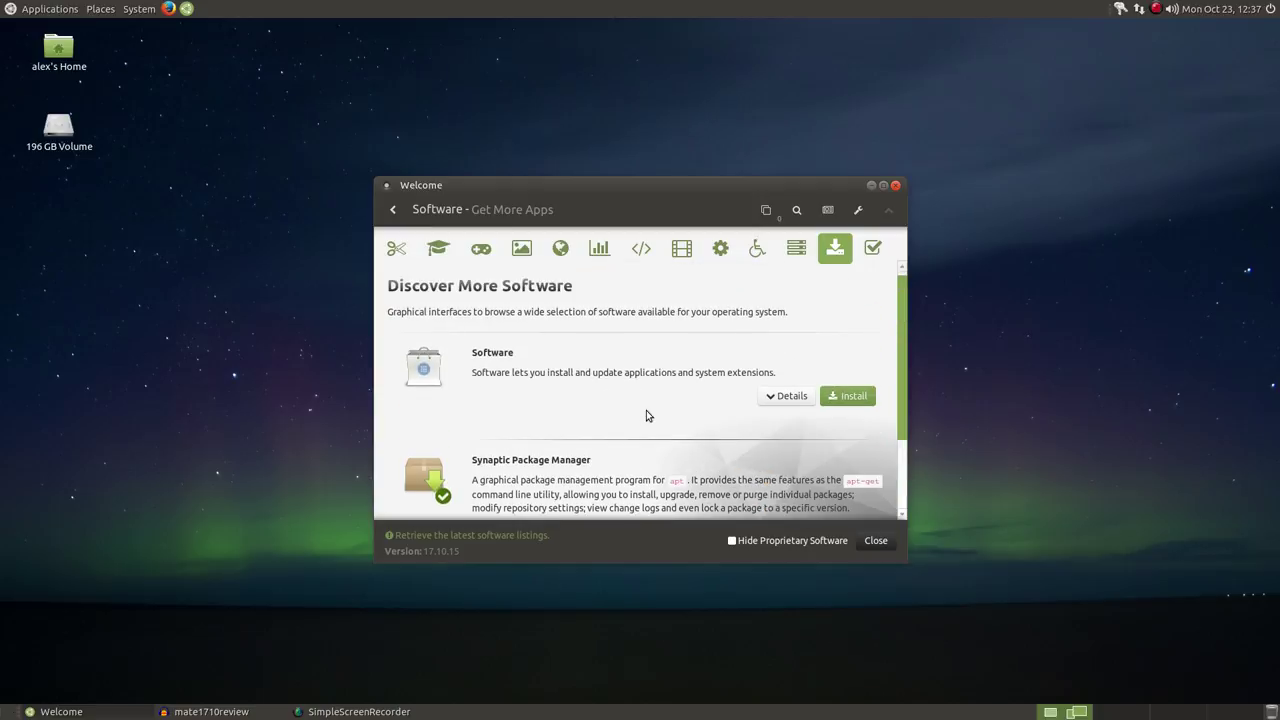
scroll(646, 417, down, 2)
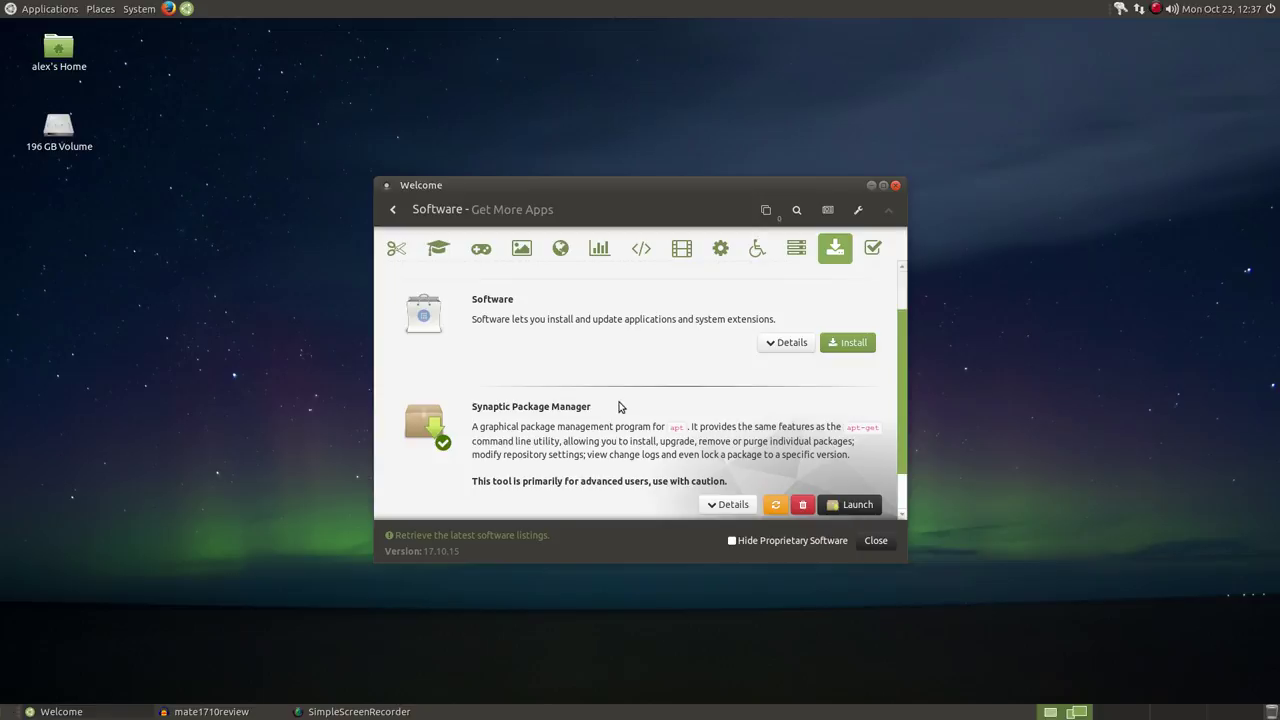
scroll(619, 407, up, 1)
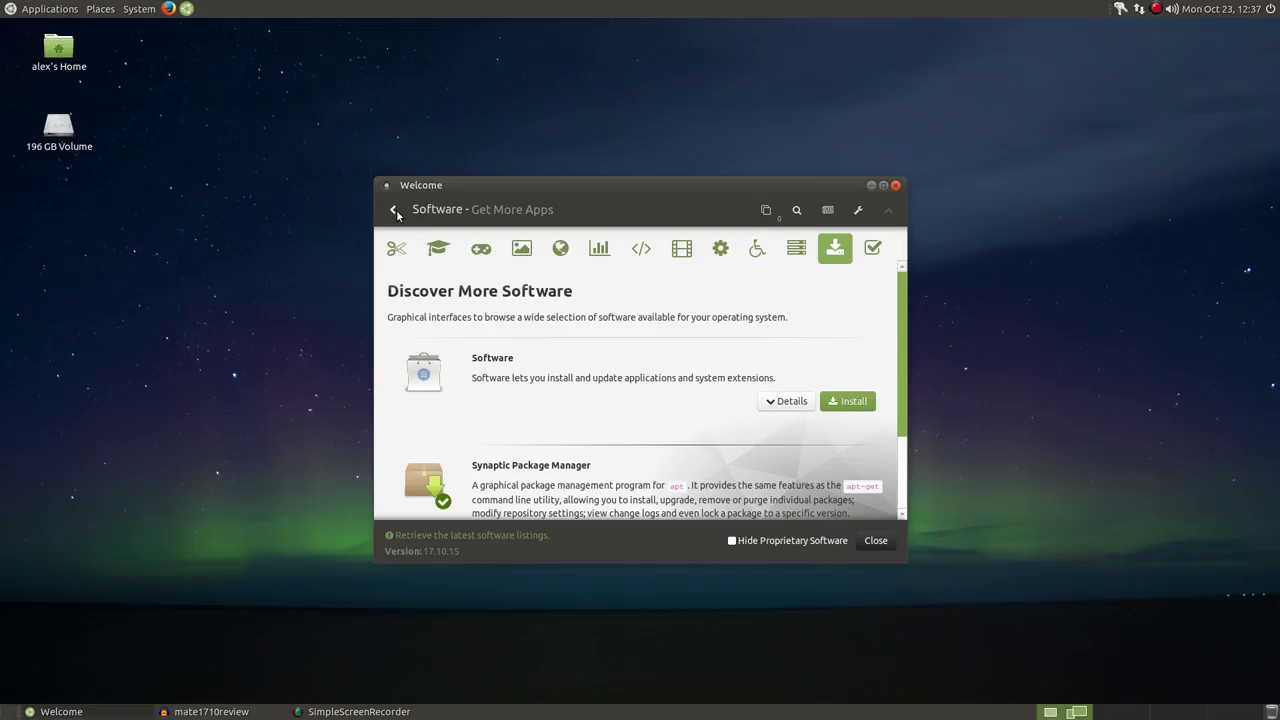
click(401, 253)
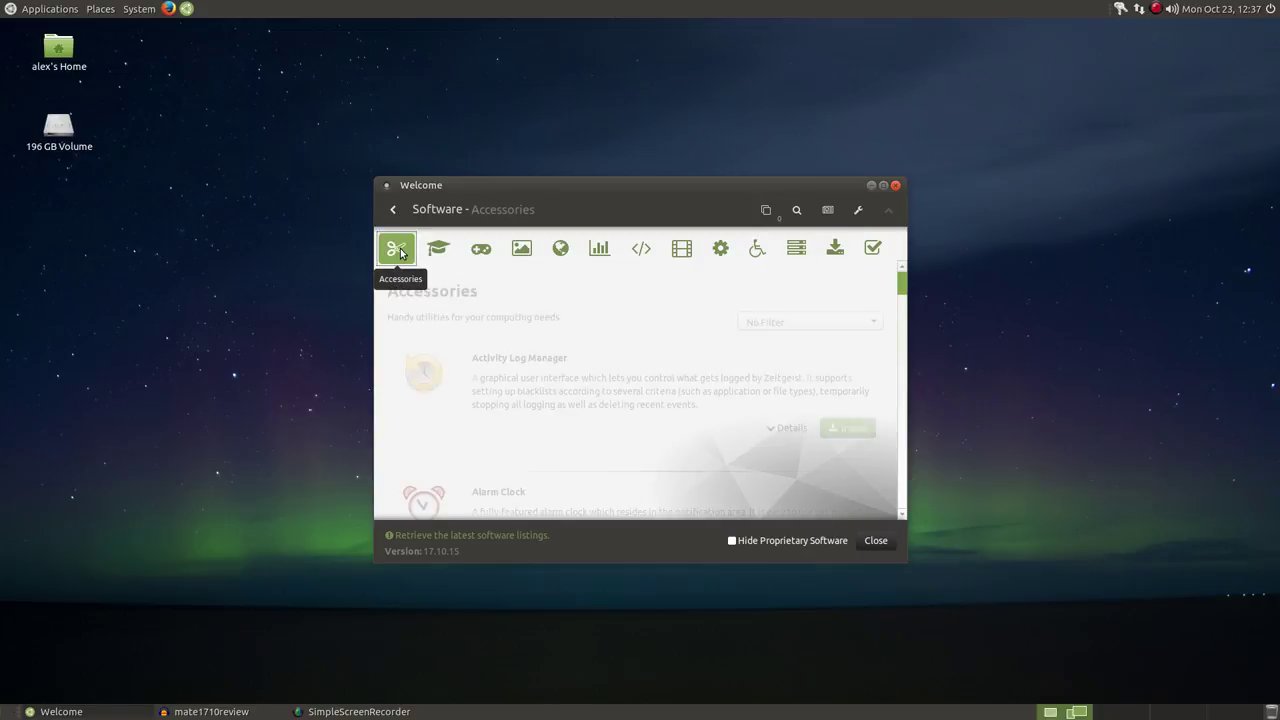
scroll(534, 393, down, 5)
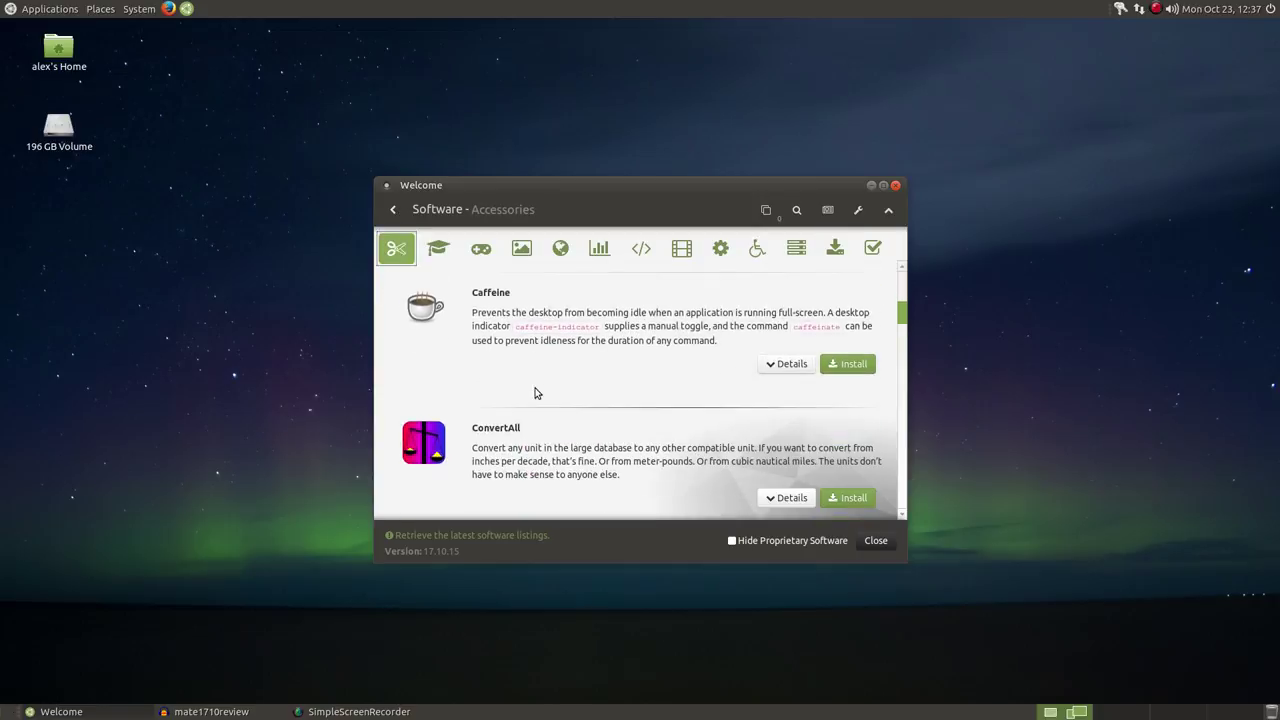
Step: Find Gpick in the Graphics category of the Software Boutique and queue it for installation
click(521, 251)
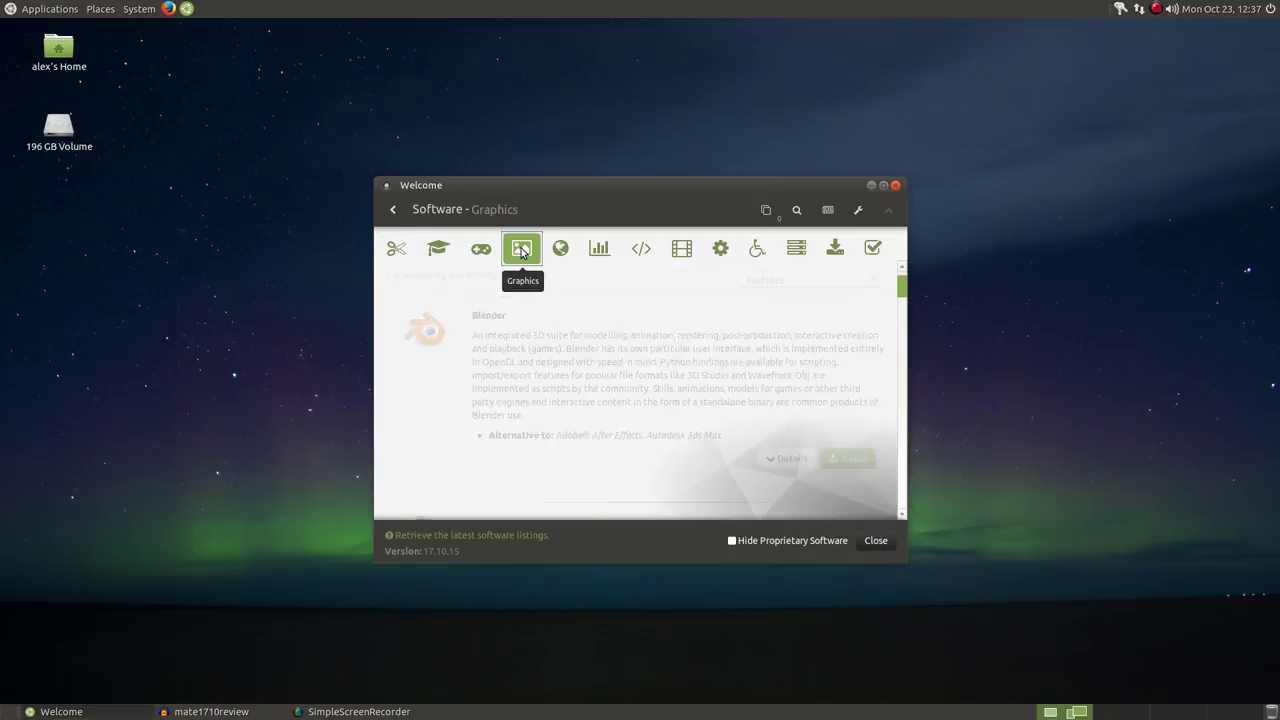
scroll(603, 383, down, 6)
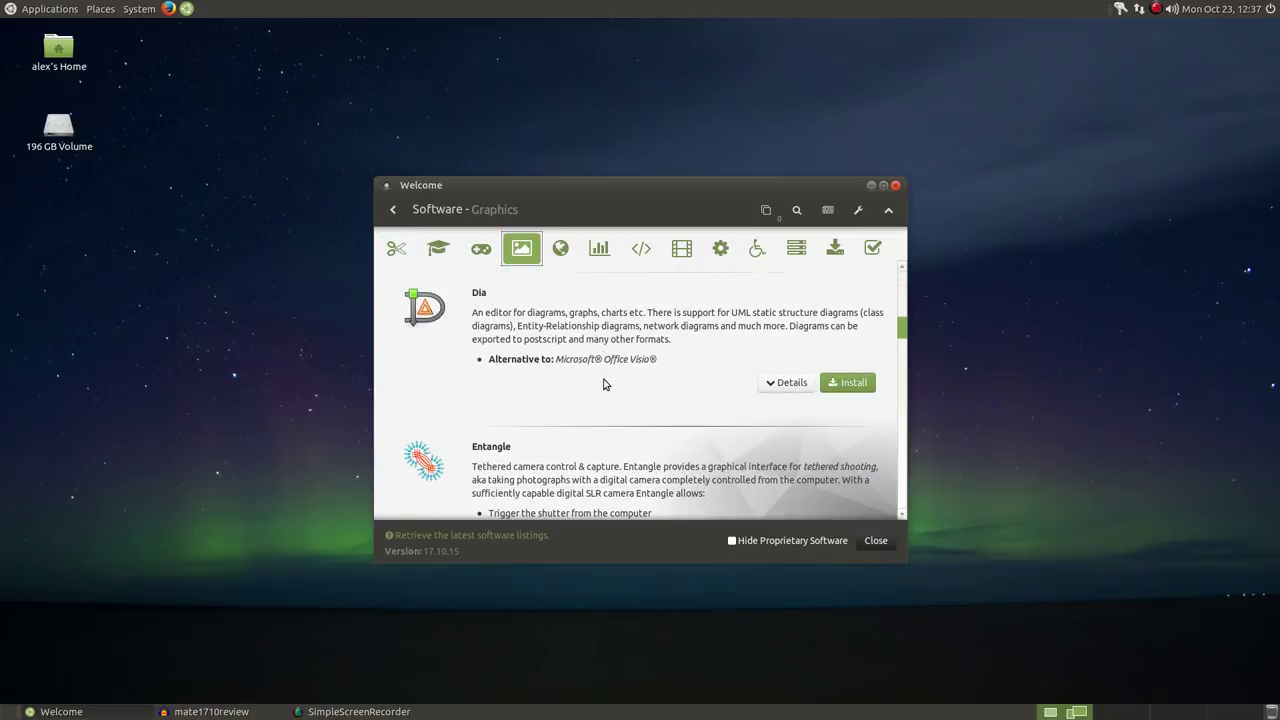
scroll(603, 383, down, 8)
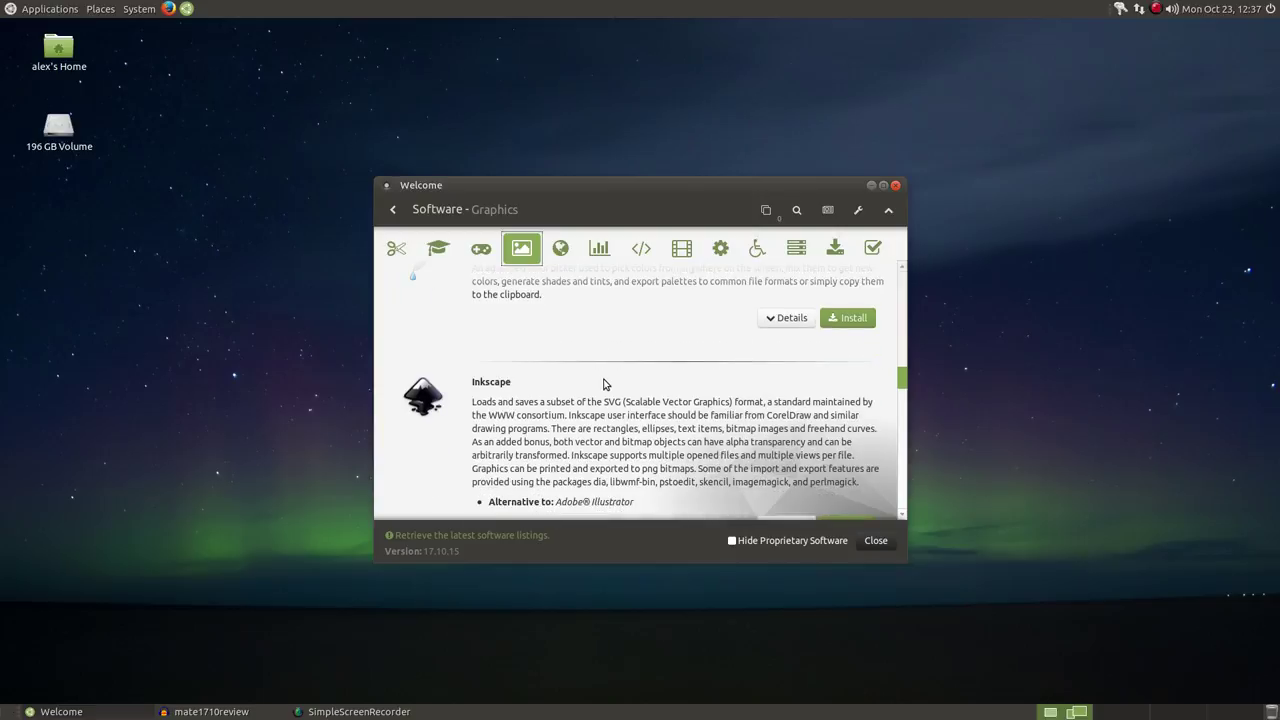
scroll(603, 383, down, 4)
scroll(603, 383, up, 8)
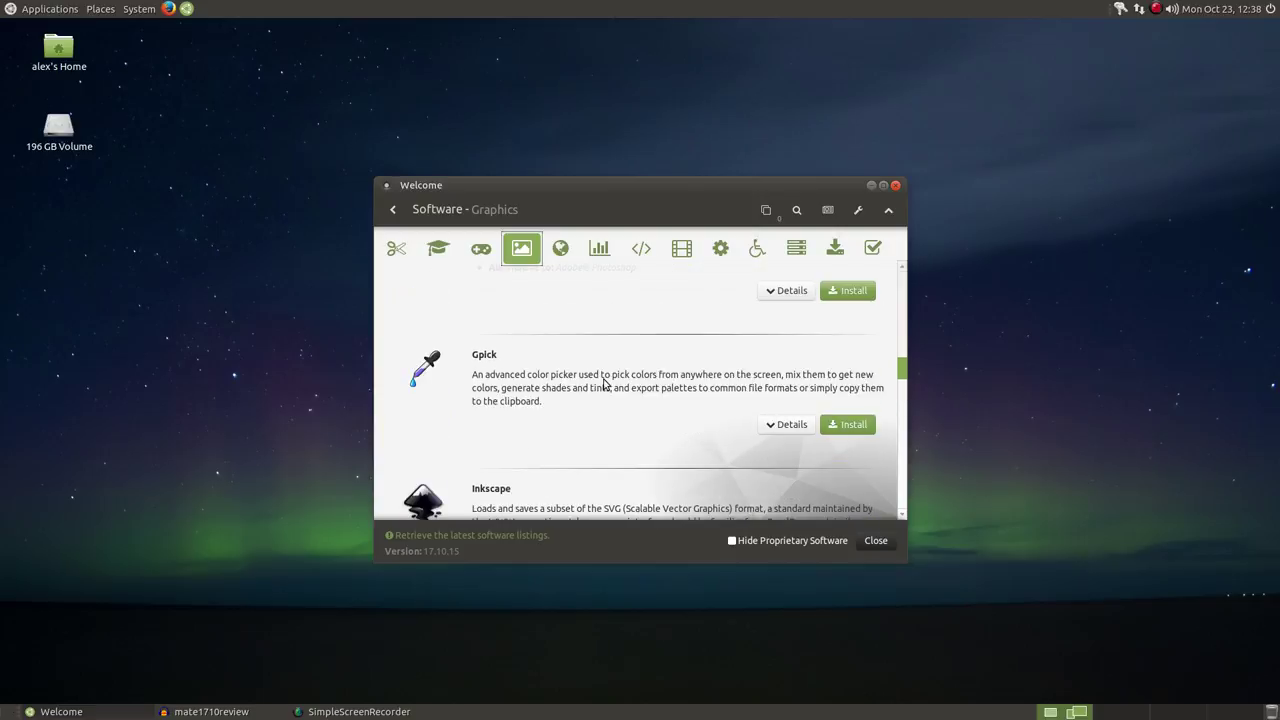
scroll(603, 383, down, 4)
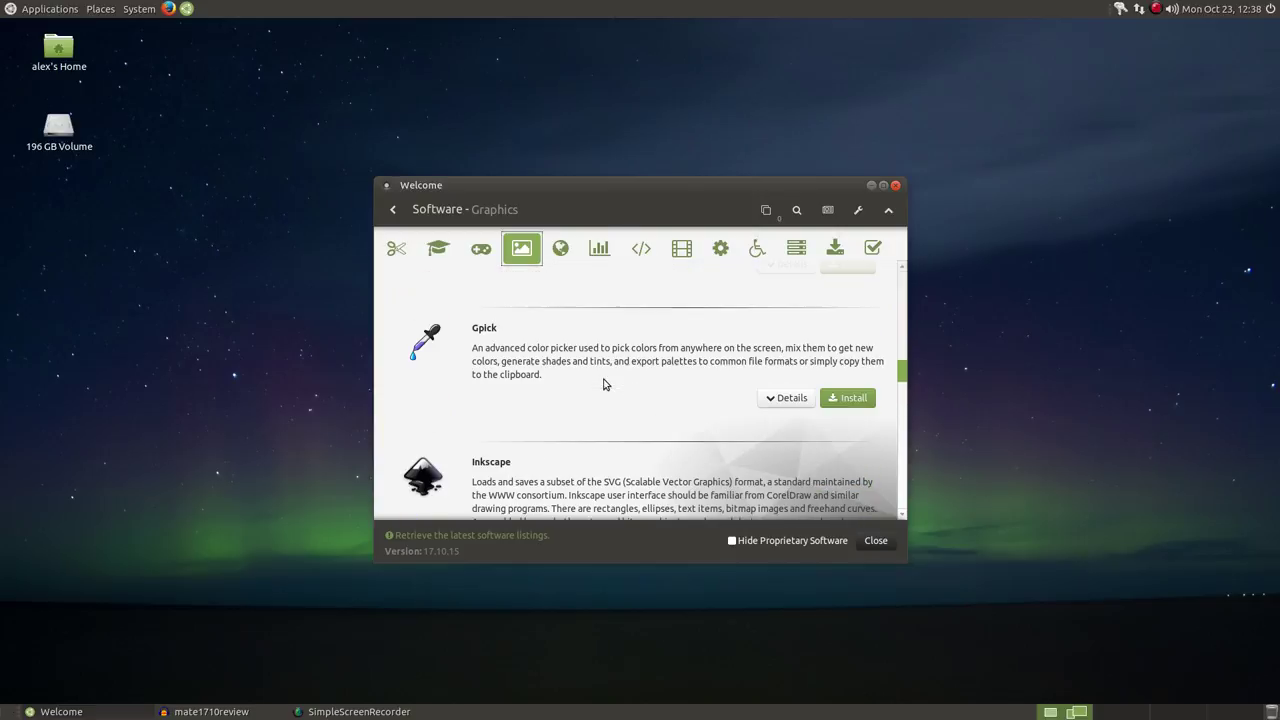
click(847, 398)
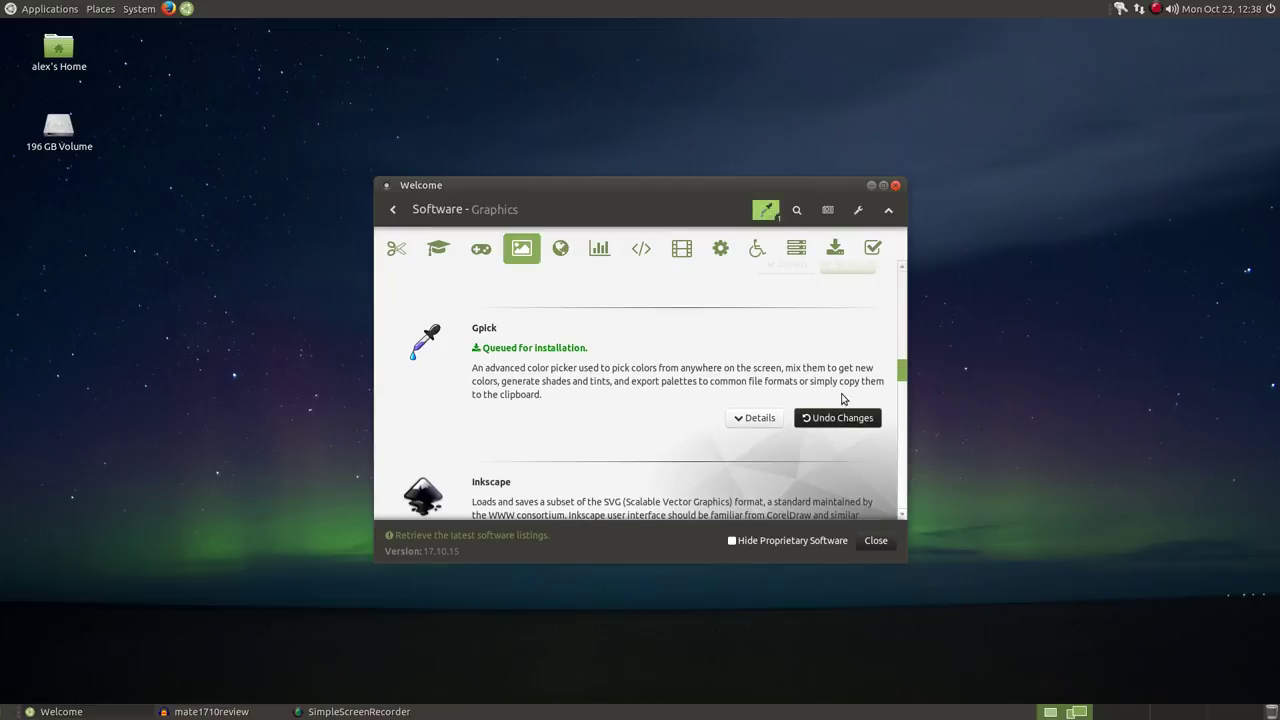
Step: Browse other Graphics applications and the Office category in the Software Boutique
scroll(643, 405, down, 5)
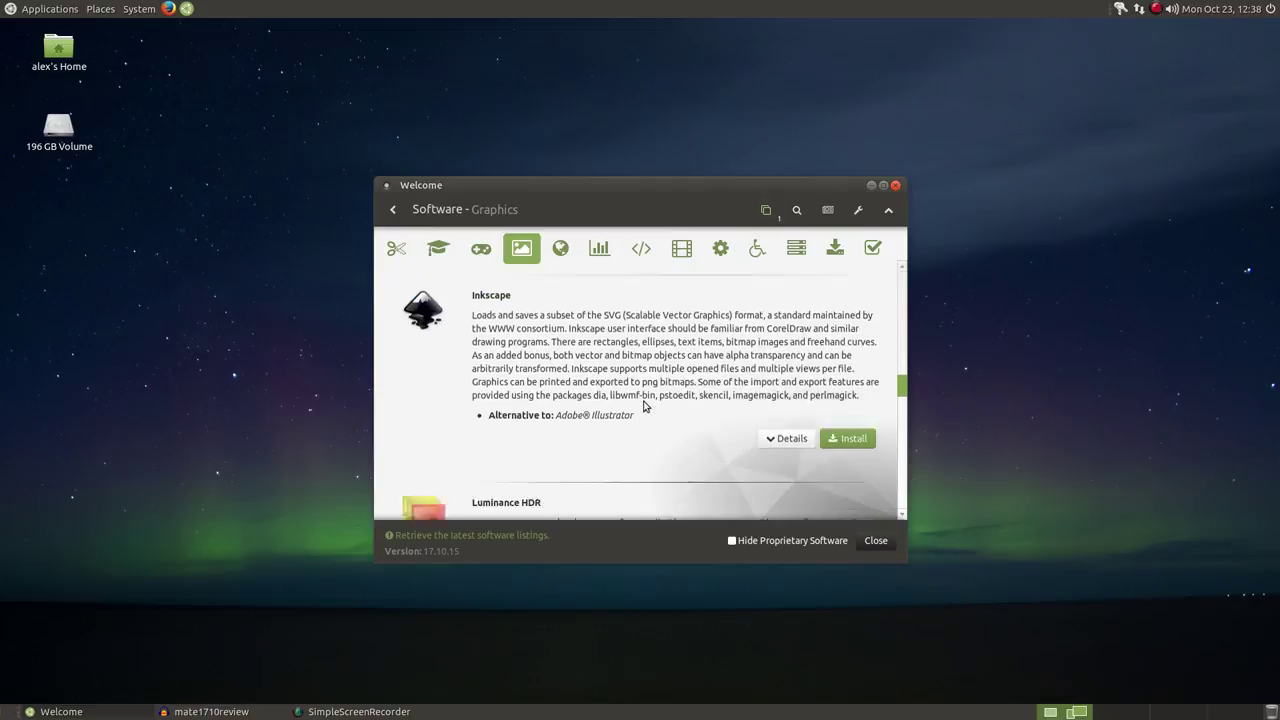
scroll(645, 405, up, 3)
scroll(644, 406, up, 5)
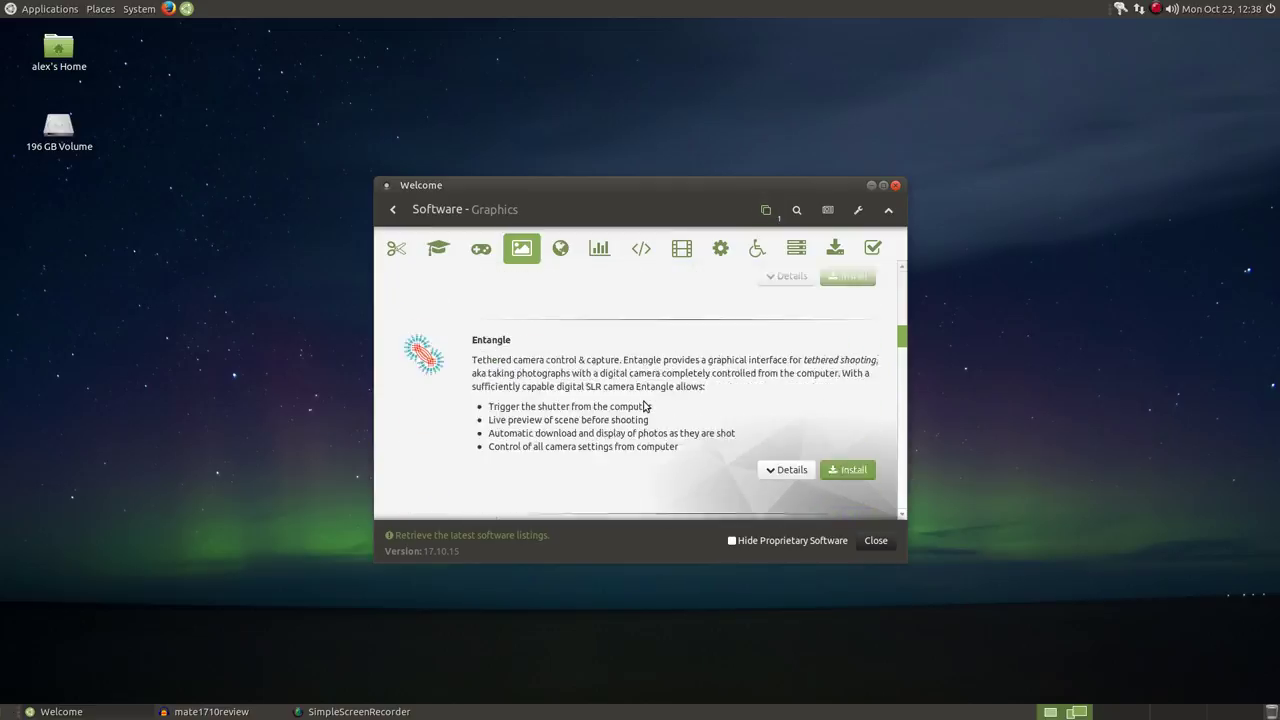
click(603, 251)
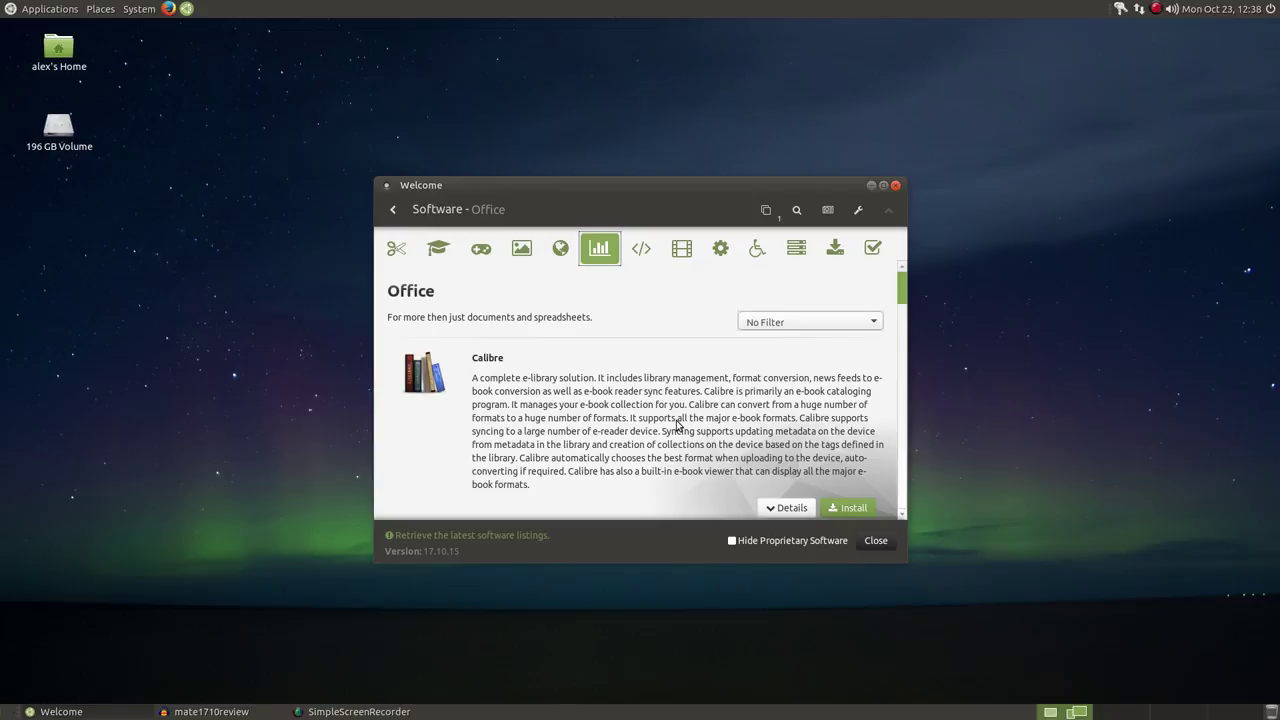
scroll(676, 424, down, 2)
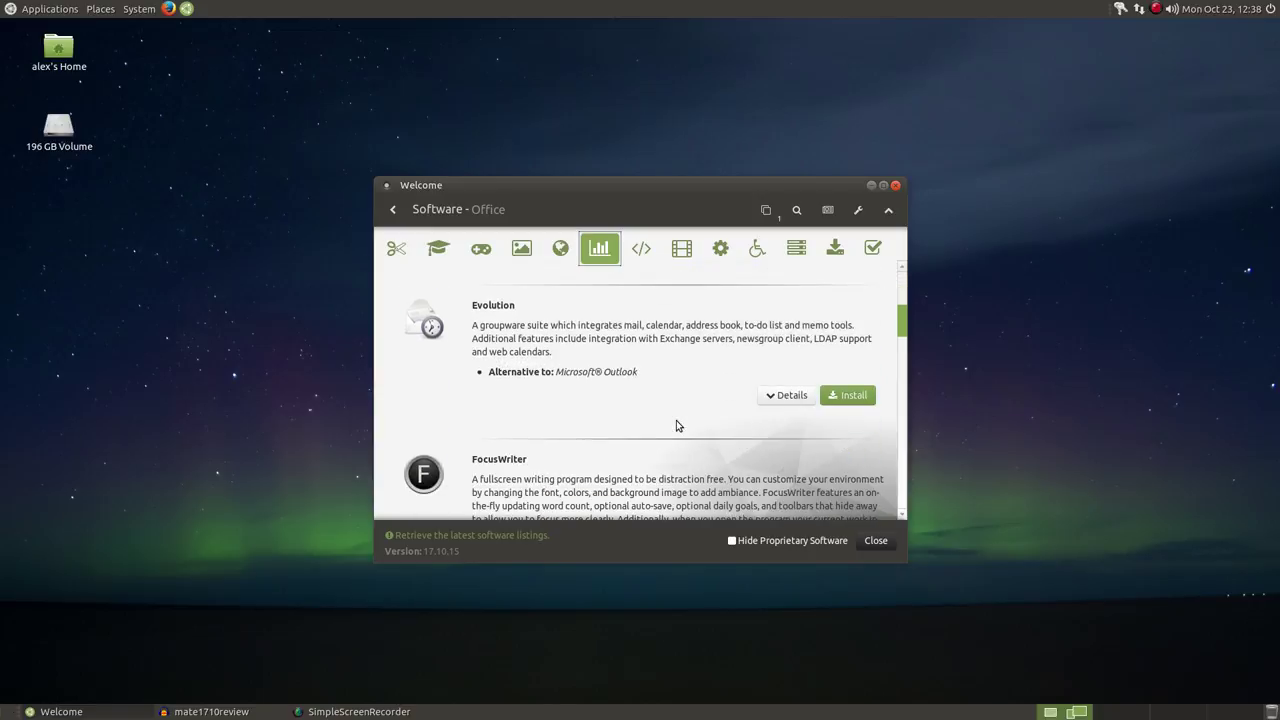
Step: Apply the queued changes to install Gpick, and close the Welcome window
click(765, 210)
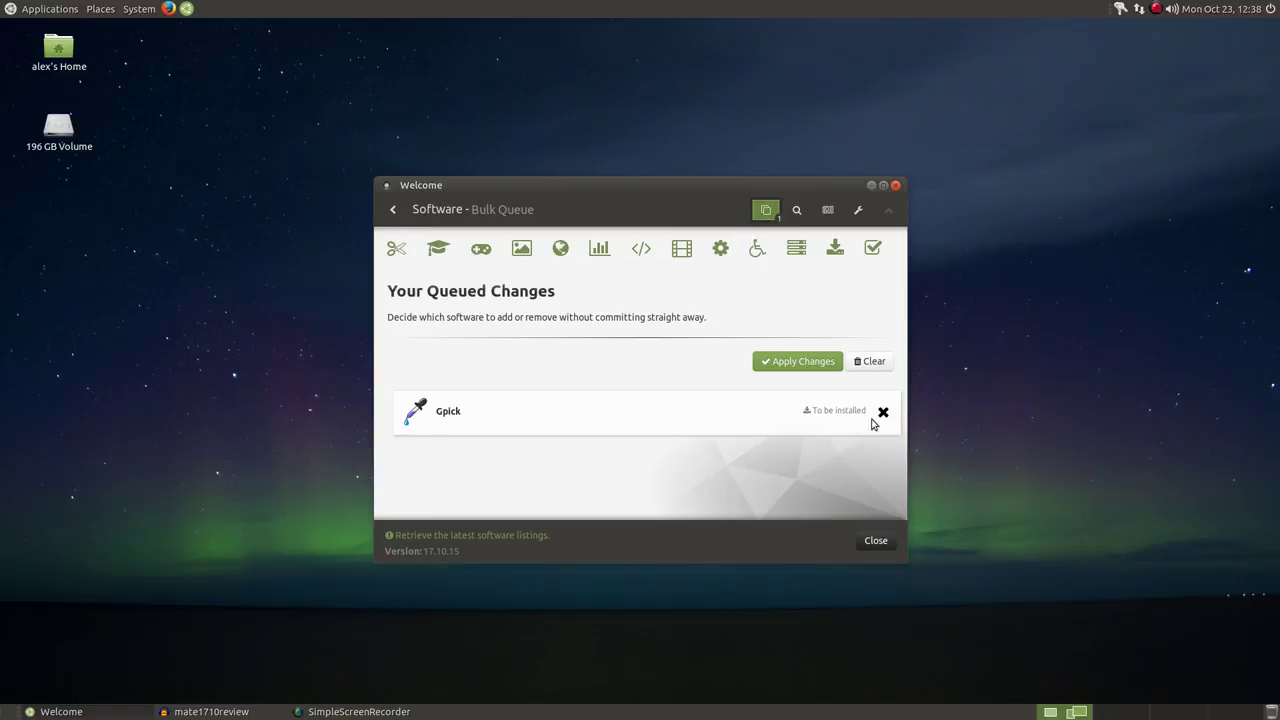
click(790, 362)
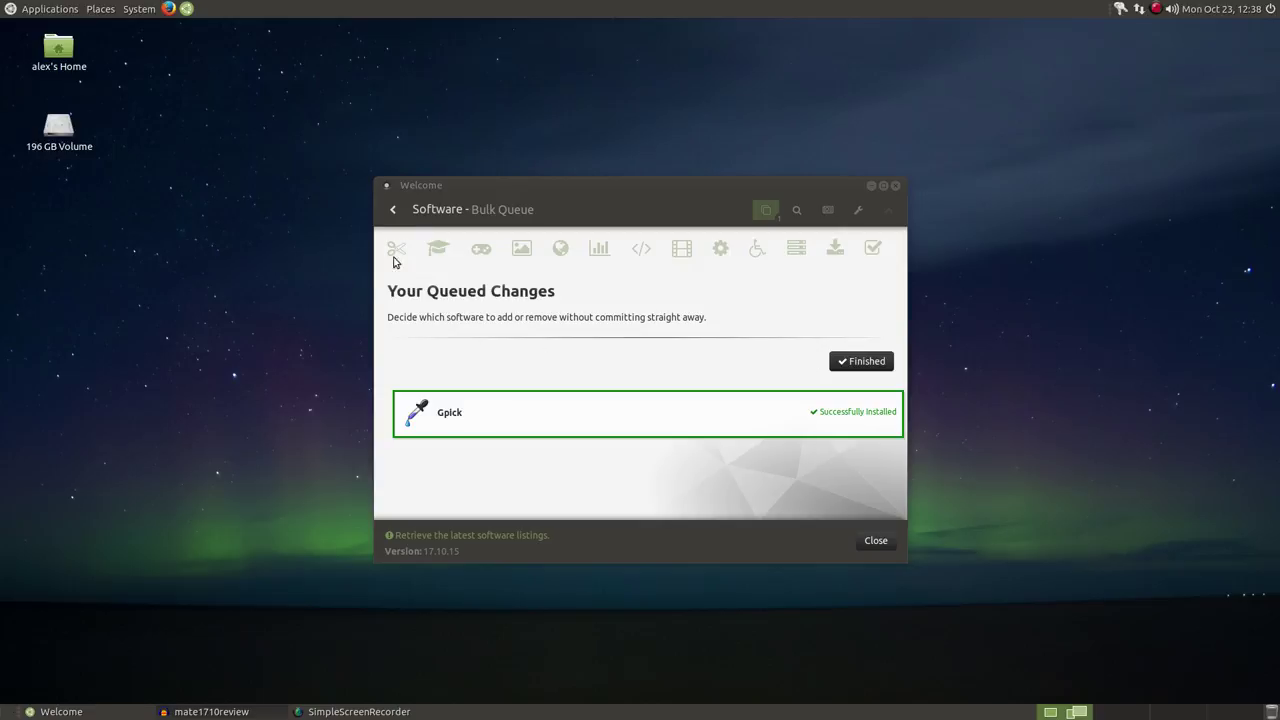
click(392, 212)
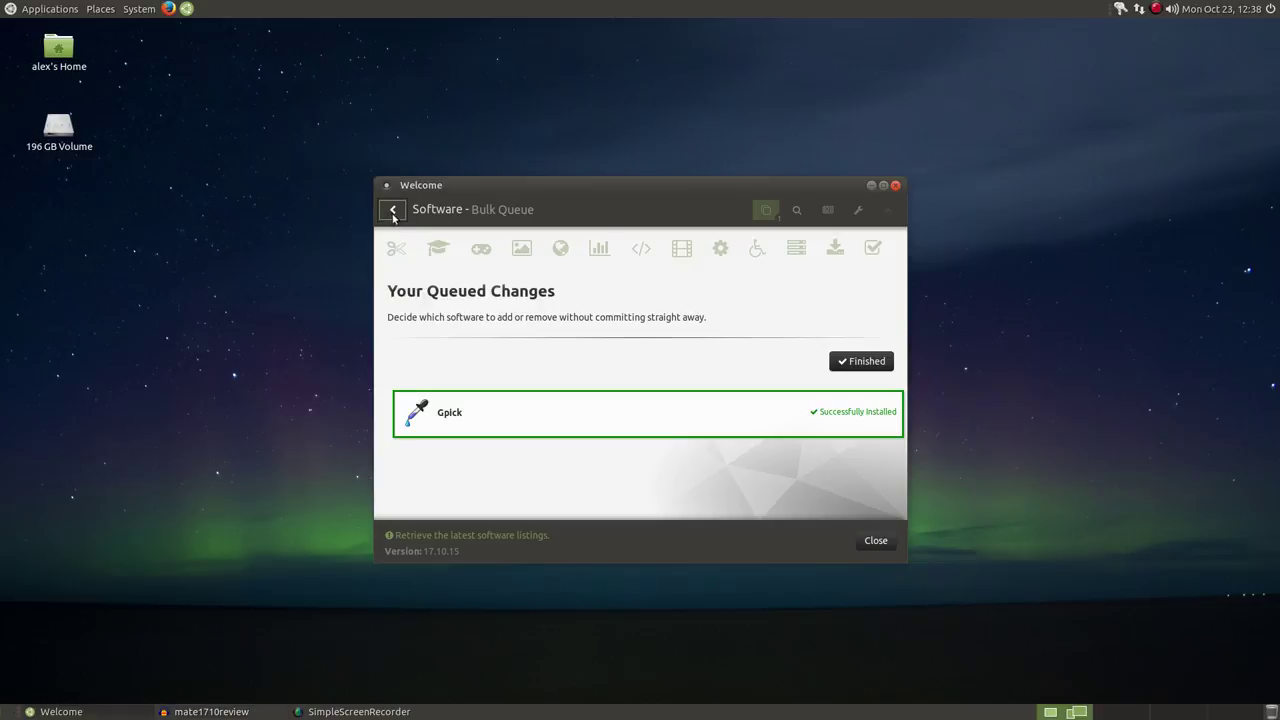
click(896, 187)
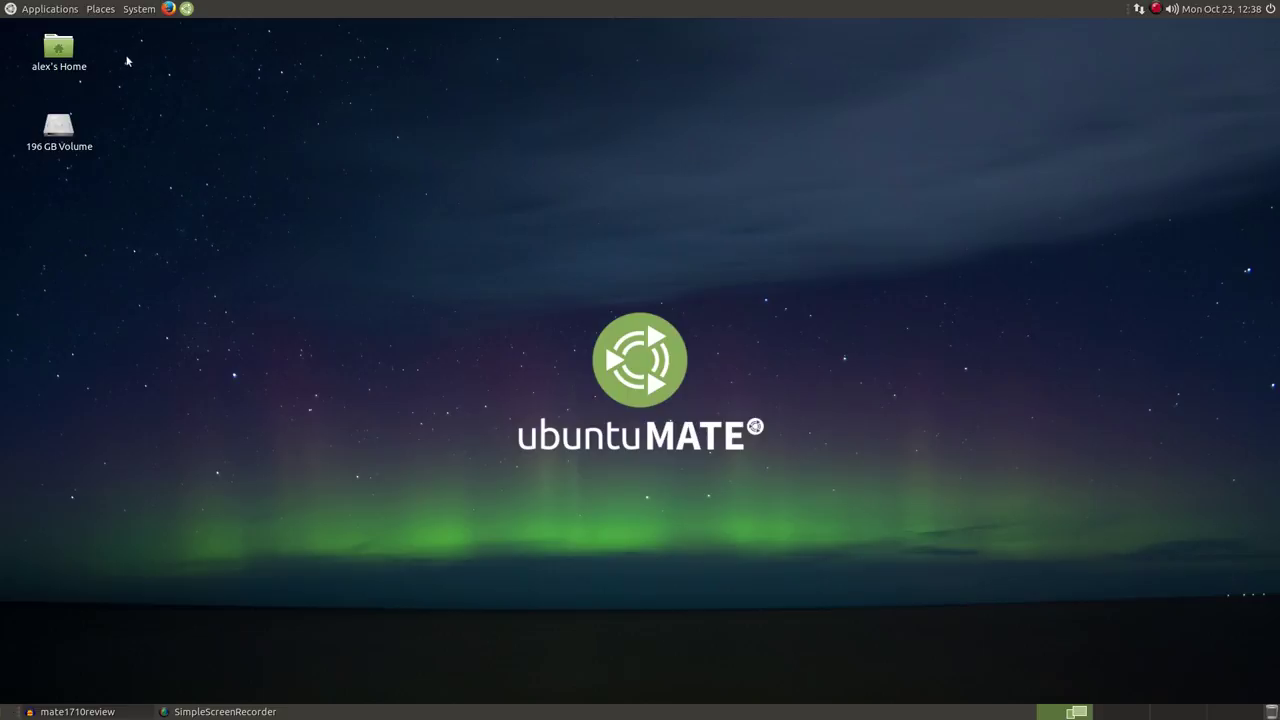
Step: Open MATE Tweak from the Look and Feel preferences and show its Panel settings
click(148, 10)
mouse_move(147, 31)
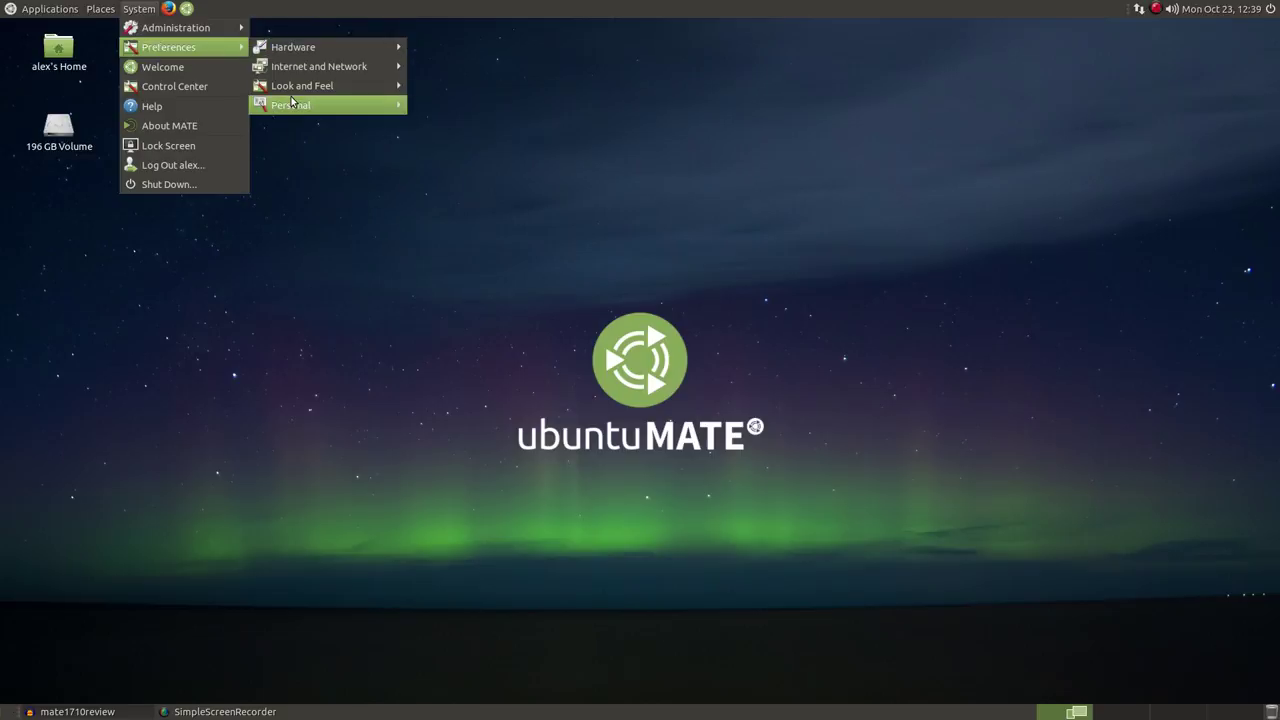
mouse_move(294, 89)
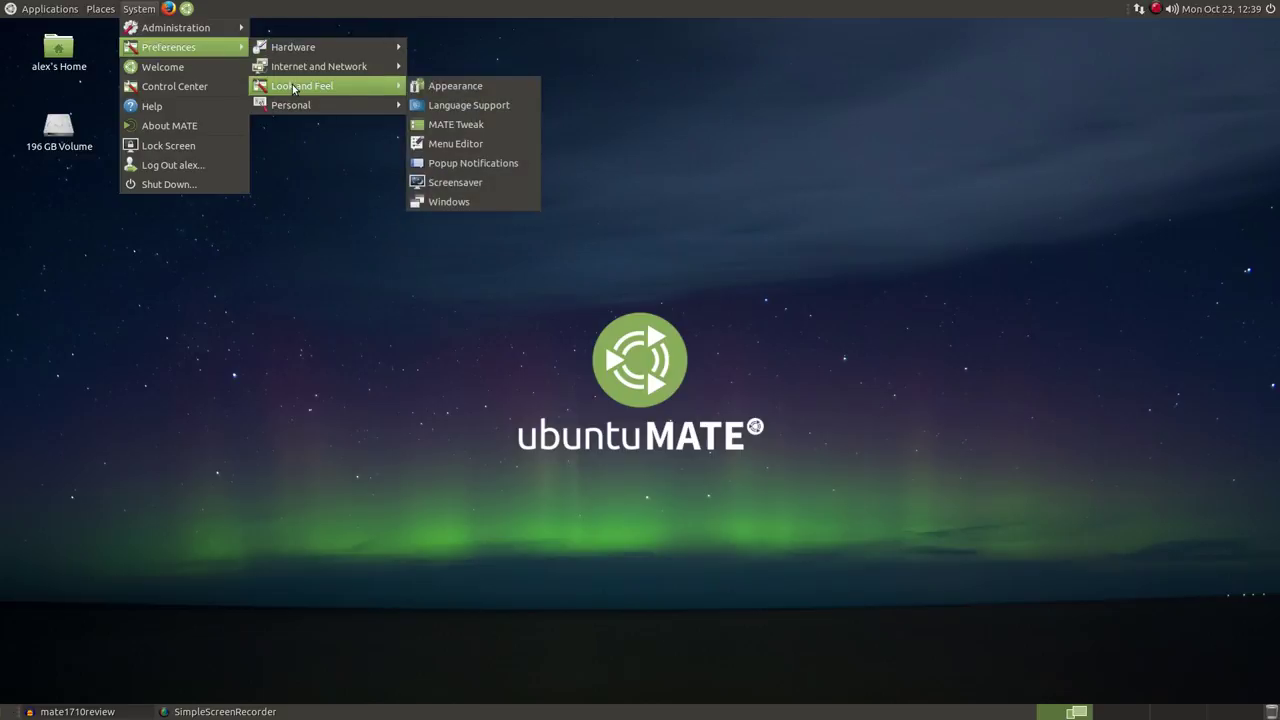
click(439, 124)
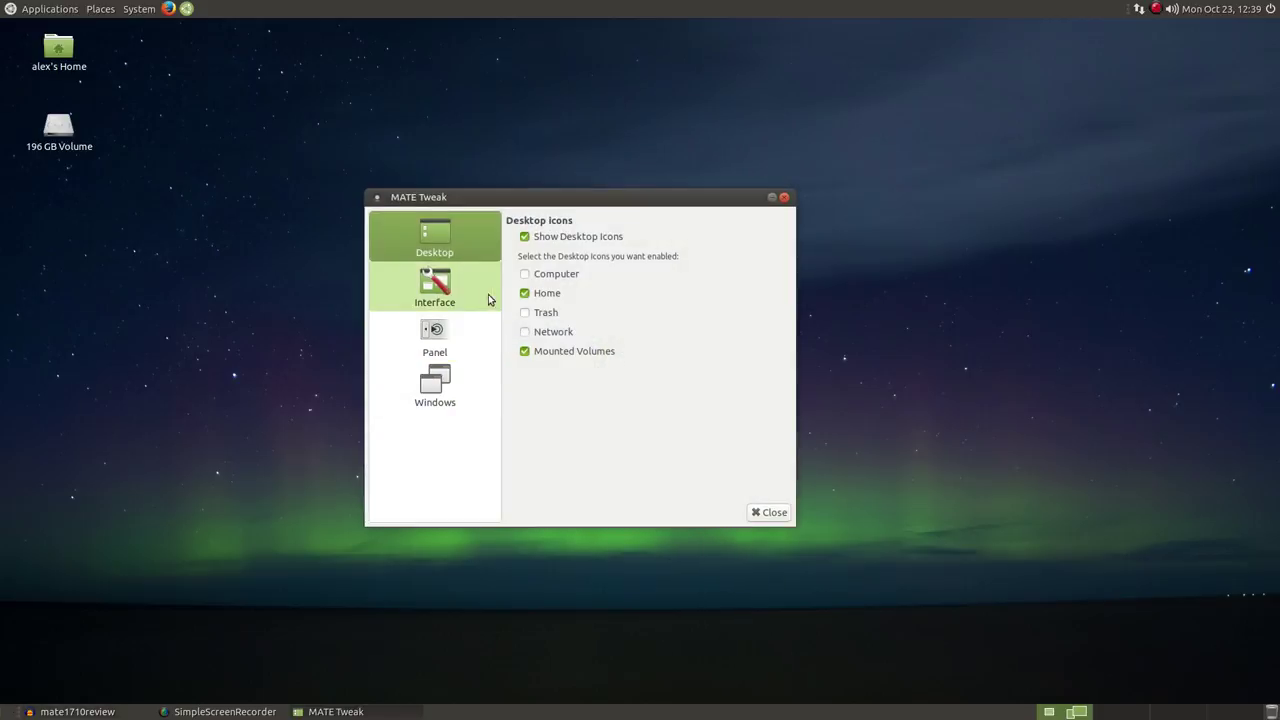
click(451, 355)
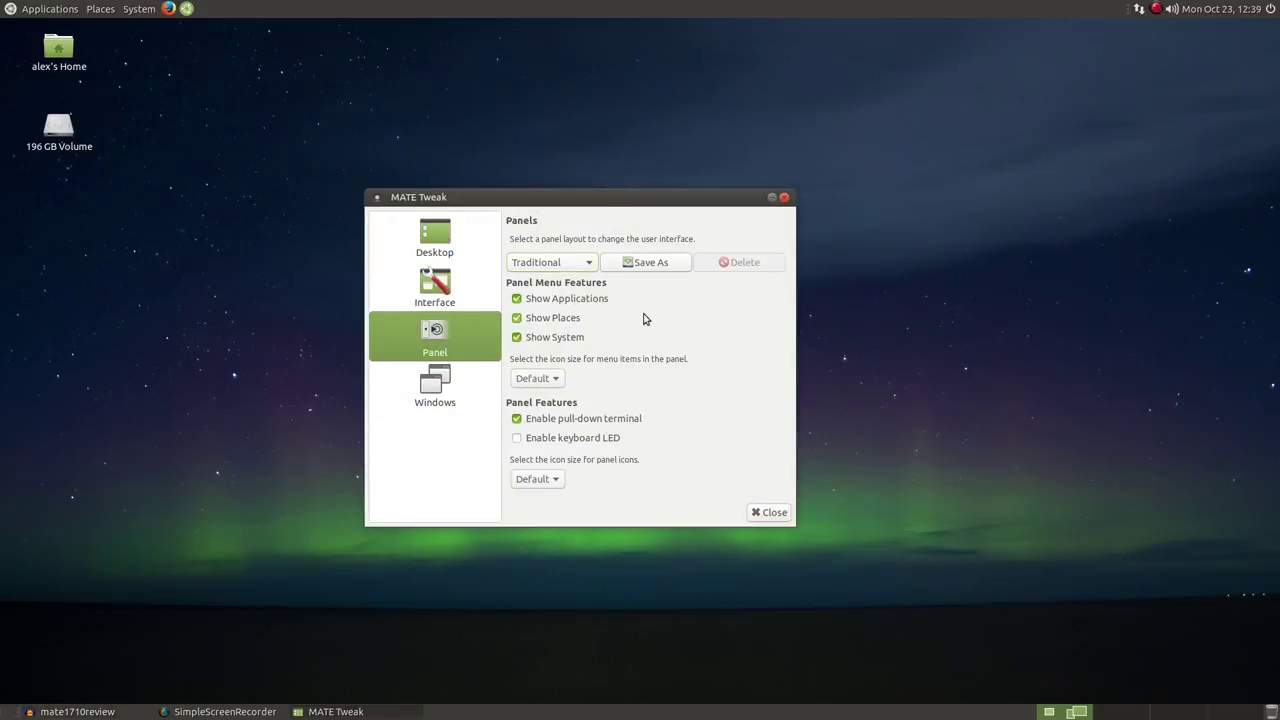
Step: Change the panel layout from Traditional to Cupertino and confirm replacing the current configuration
click(588, 266)
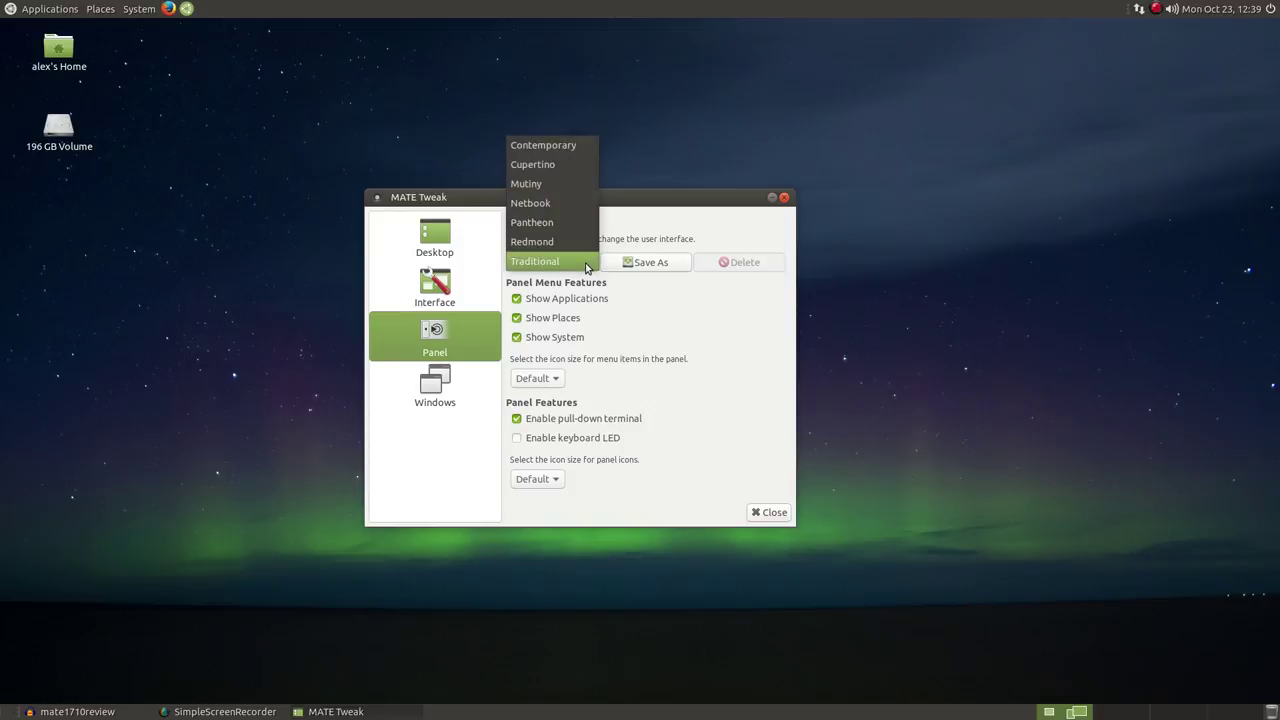
click(540, 166)
click(831, 402)
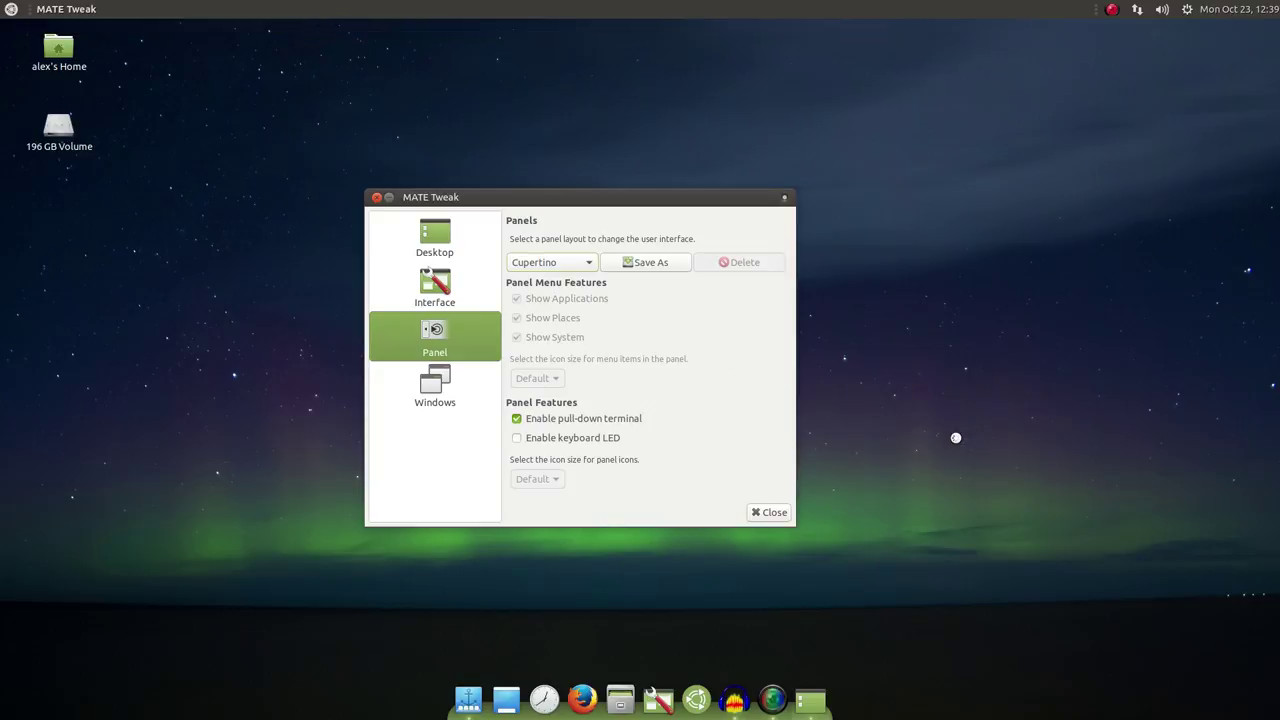
Step: Change the panel layout to Pantheon and confirm the replacement
click(583, 263)
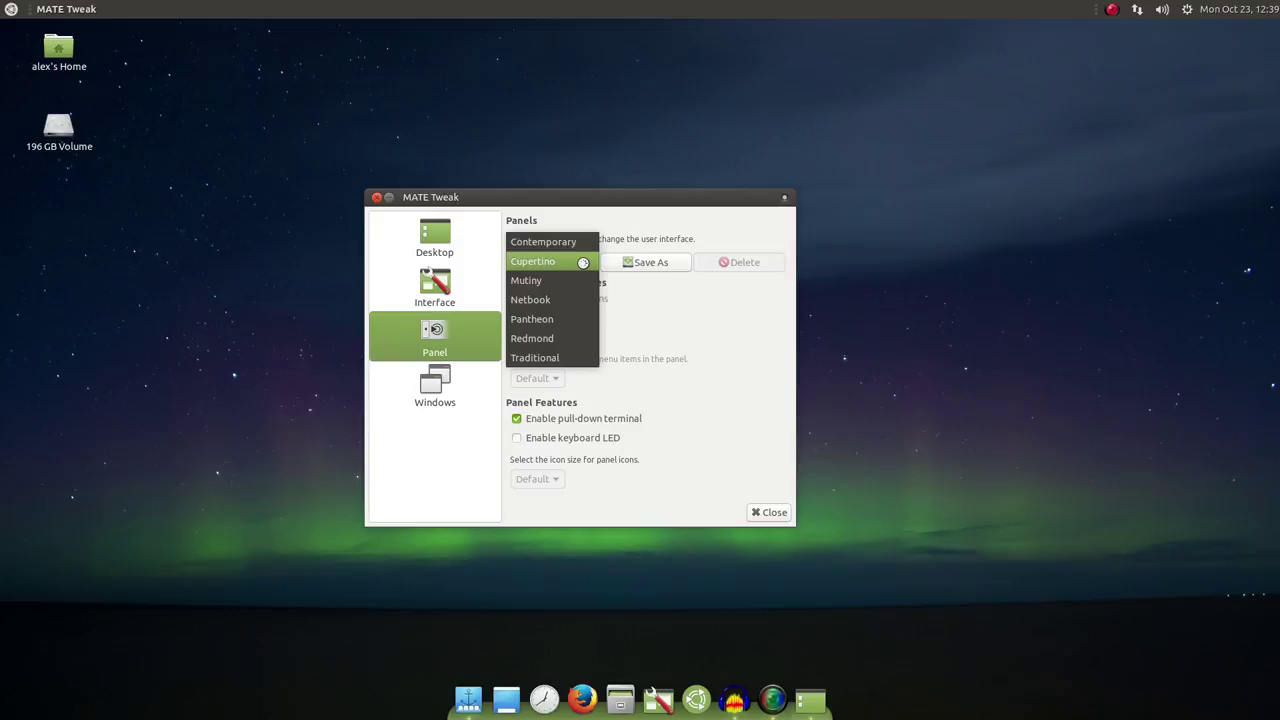
click(560, 319)
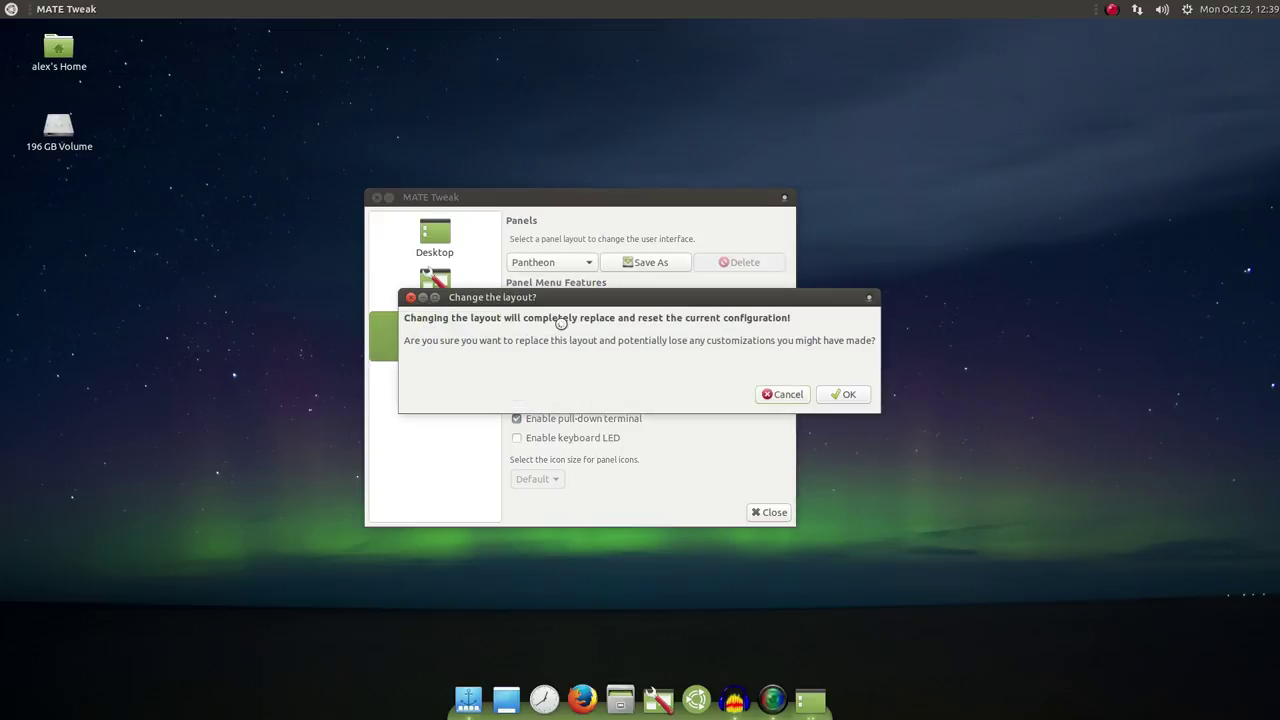
click(838, 398)
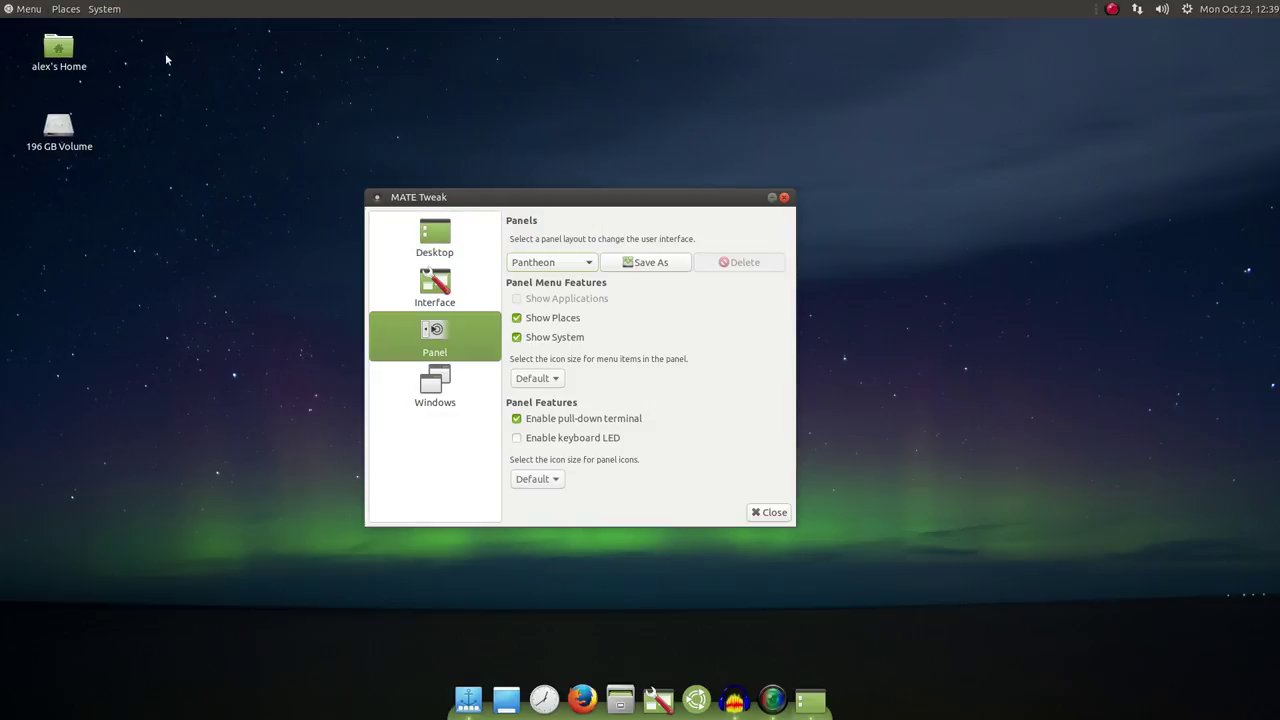
Step: Change the panel layout to Contemporary and look through the categories of its application menu
click(585, 264)
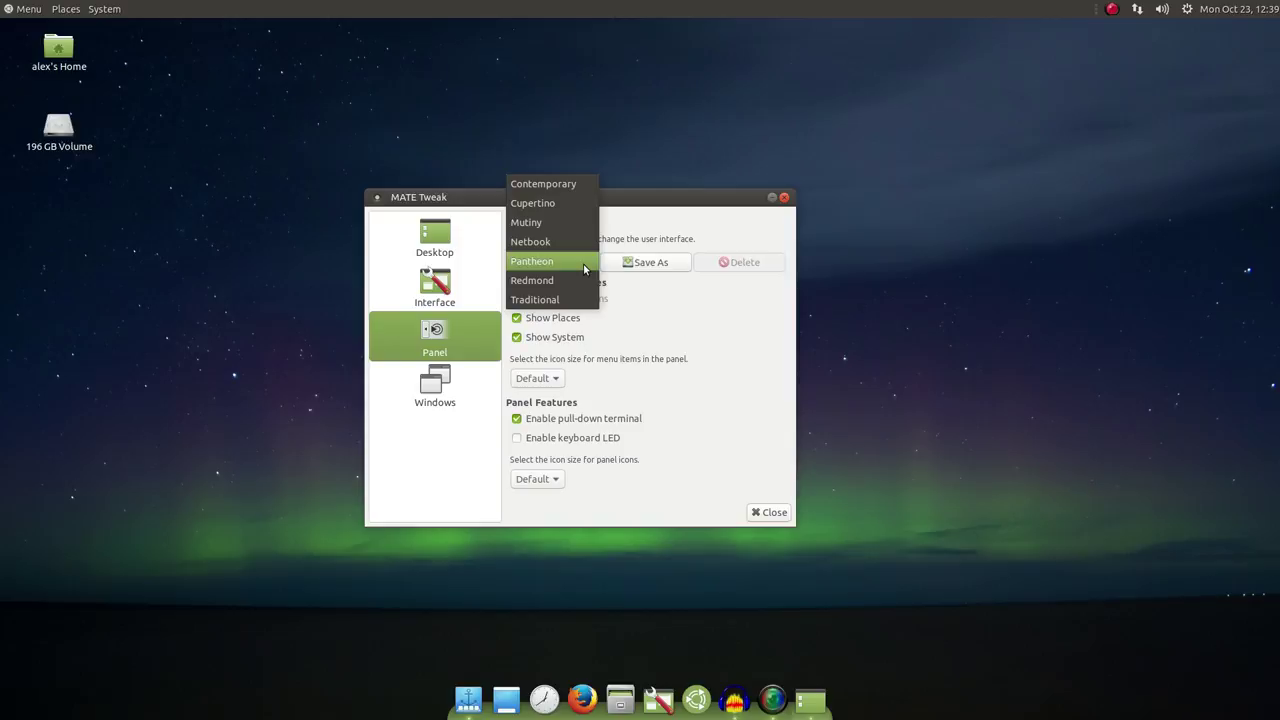
click(550, 189)
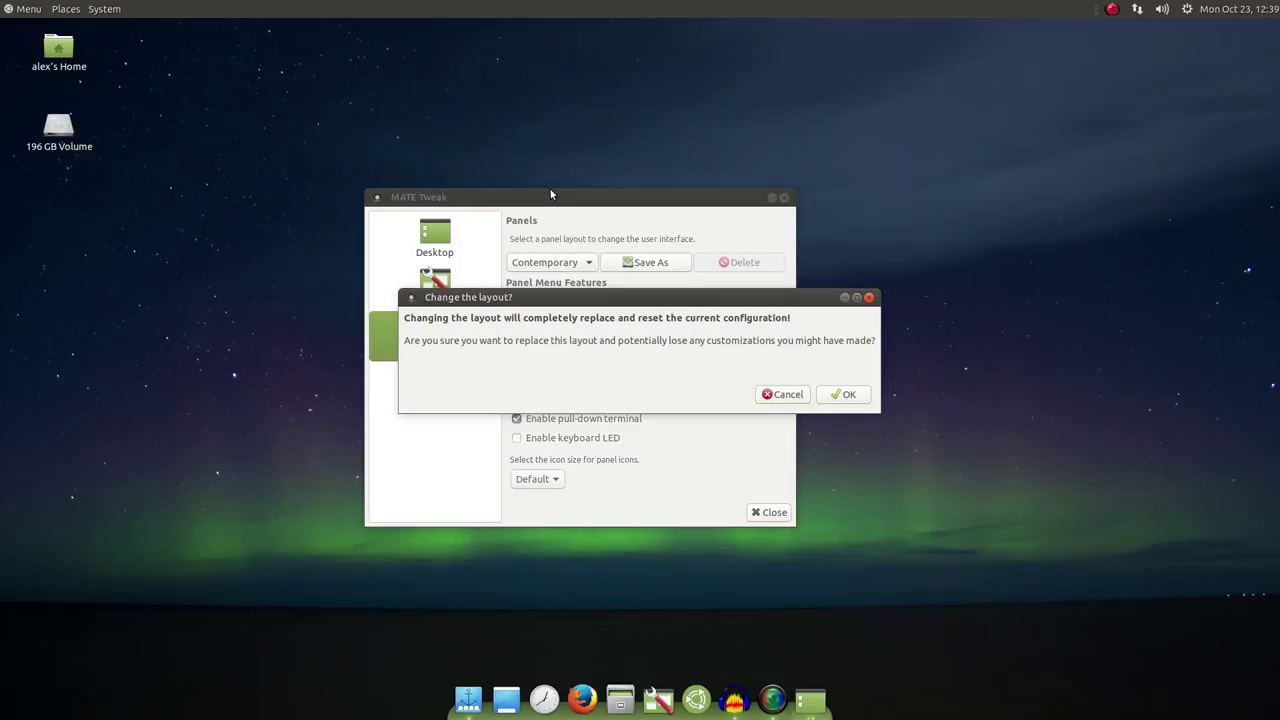
click(26, 10)
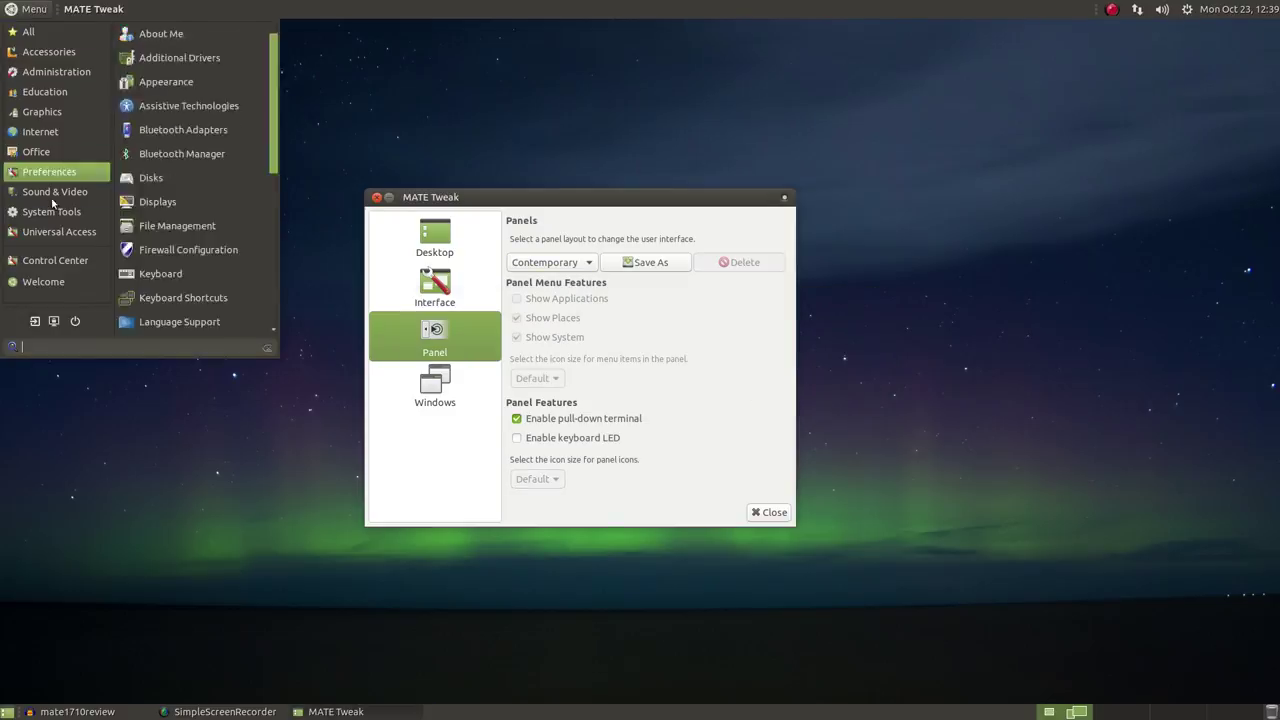
mouse_move(66, 57)
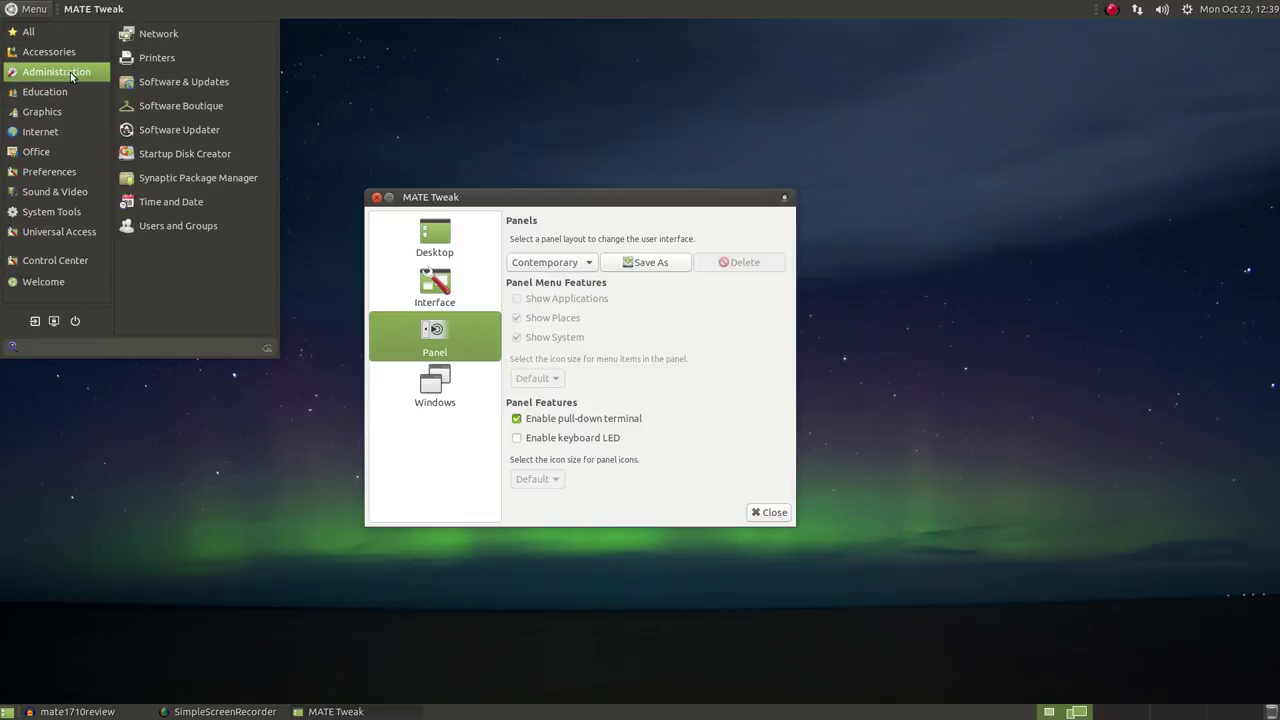
click(209, 411)
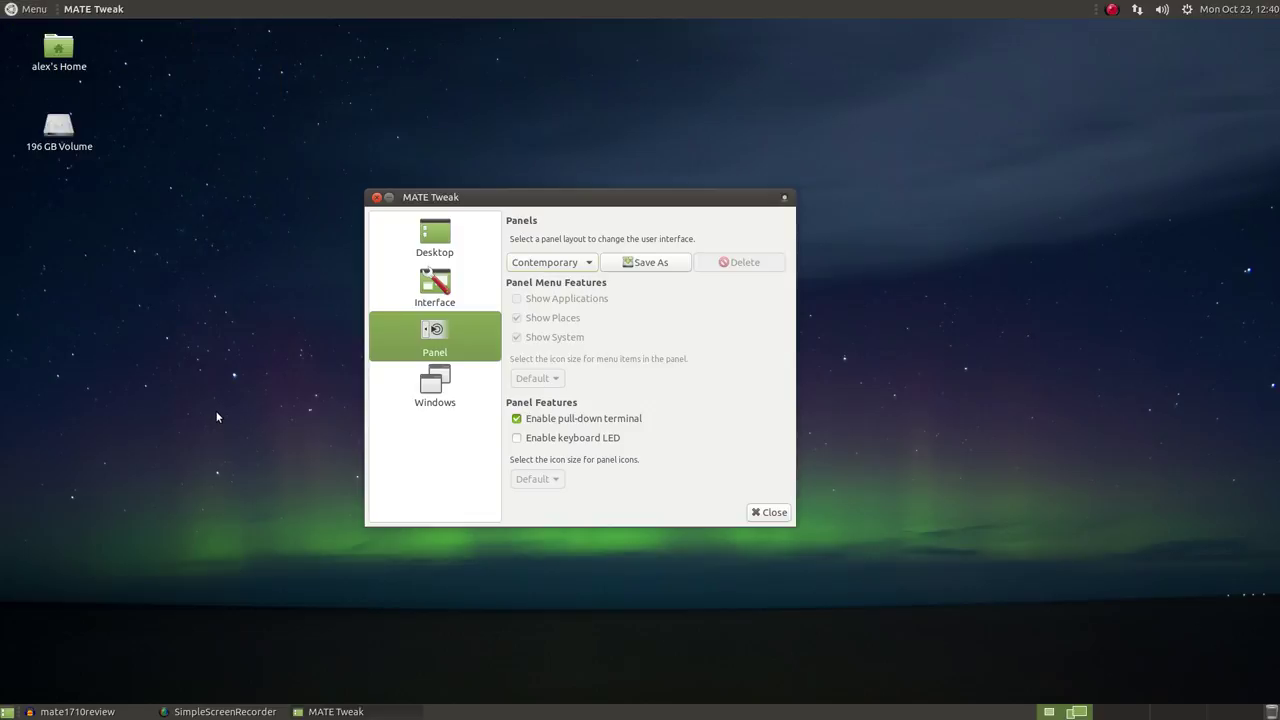
Step: Change the panel layout to Mutiny, confirm the replacement, and shift the MATE Tweak window slightly
click(524, 263)
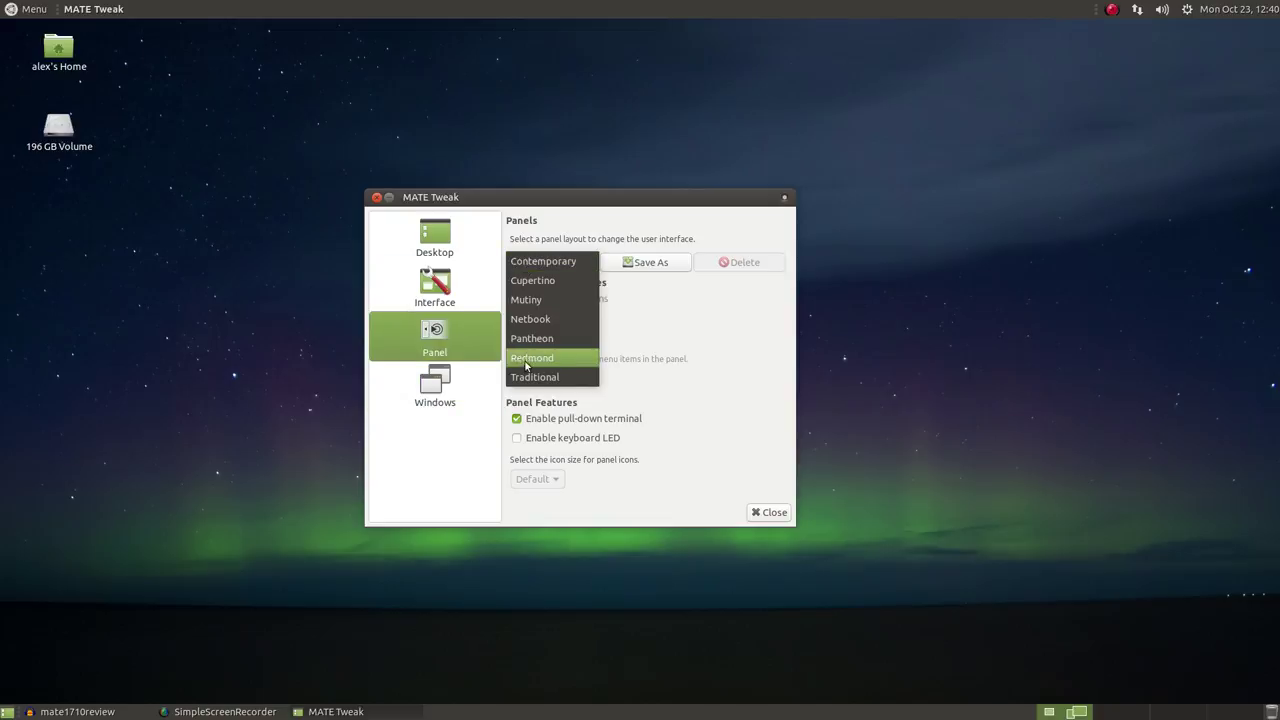
click(548, 302)
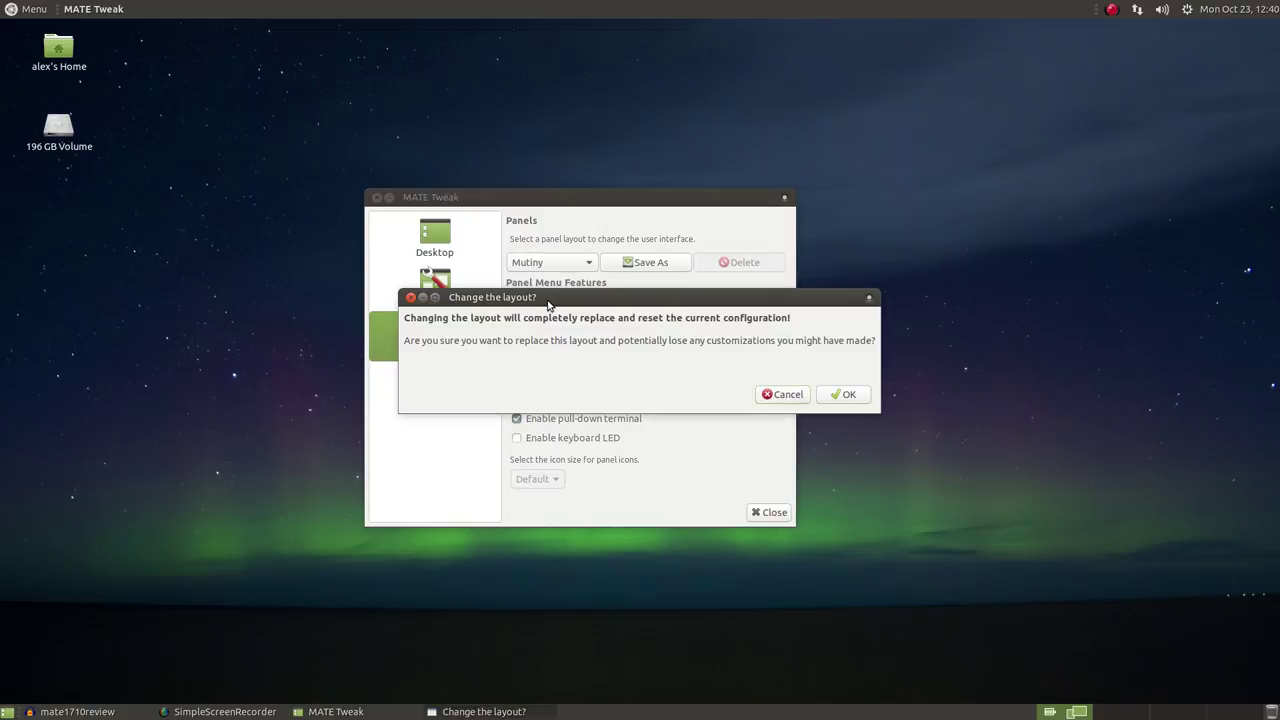
click(843, 395)
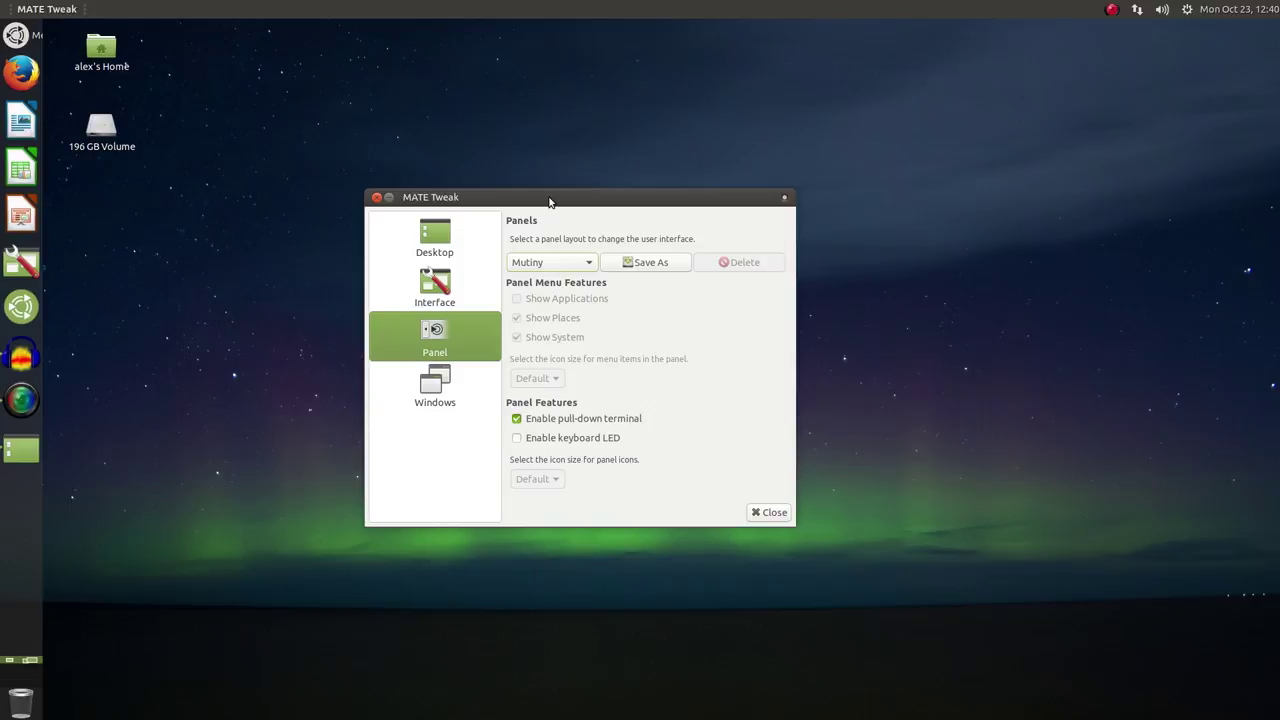
drag(549, 201, 584, 196)
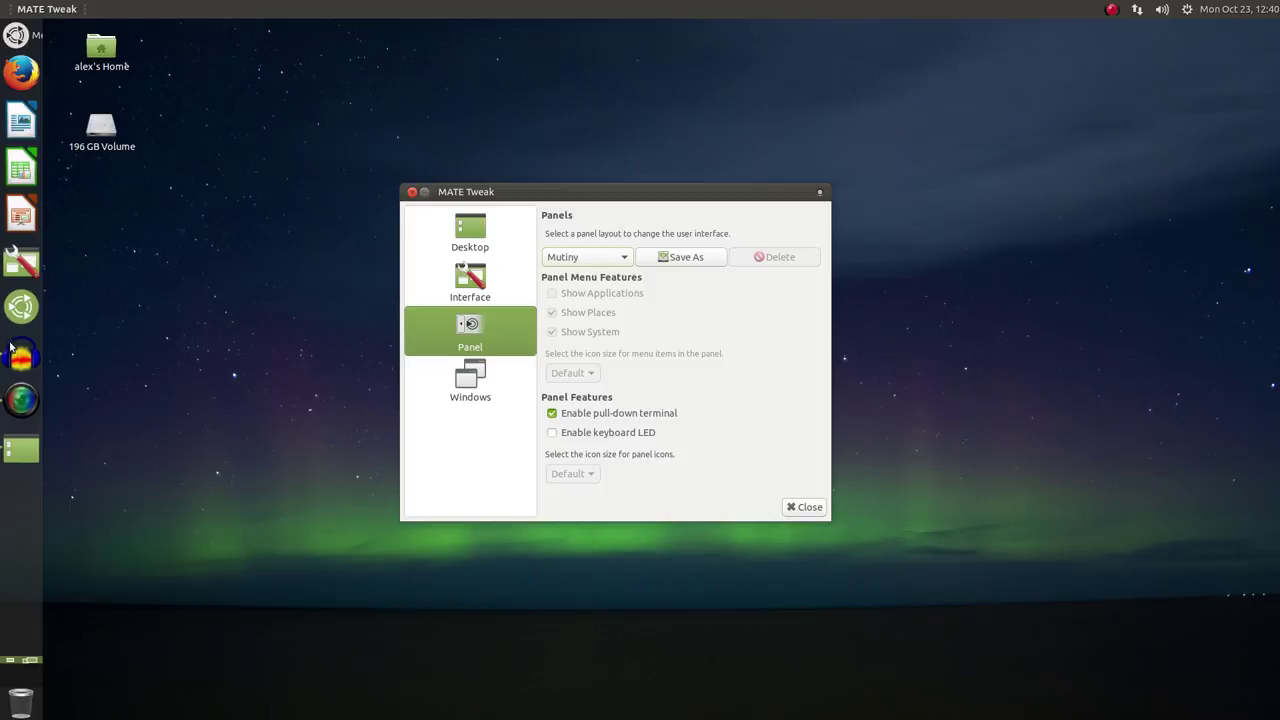
Step: Open a blank LibreOffice Writer document and search the HUD for "save" commands, clearing the search text
click(20, 122)
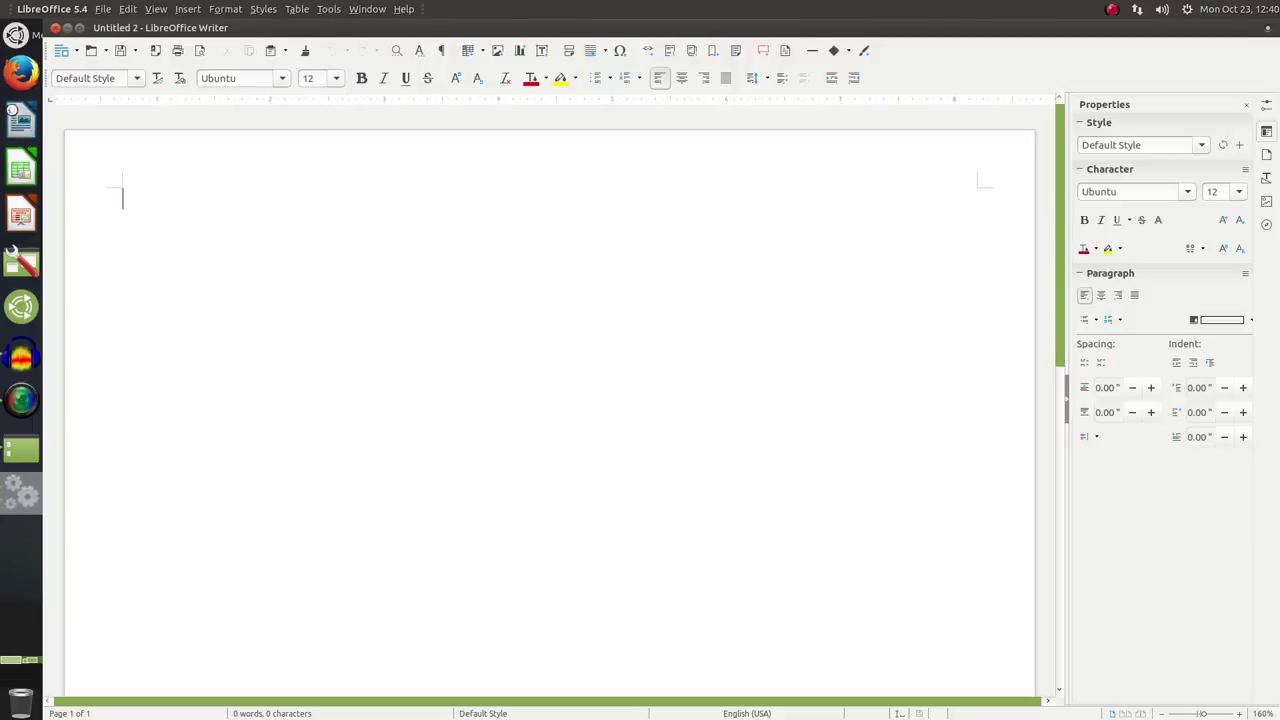
click(55, 27)
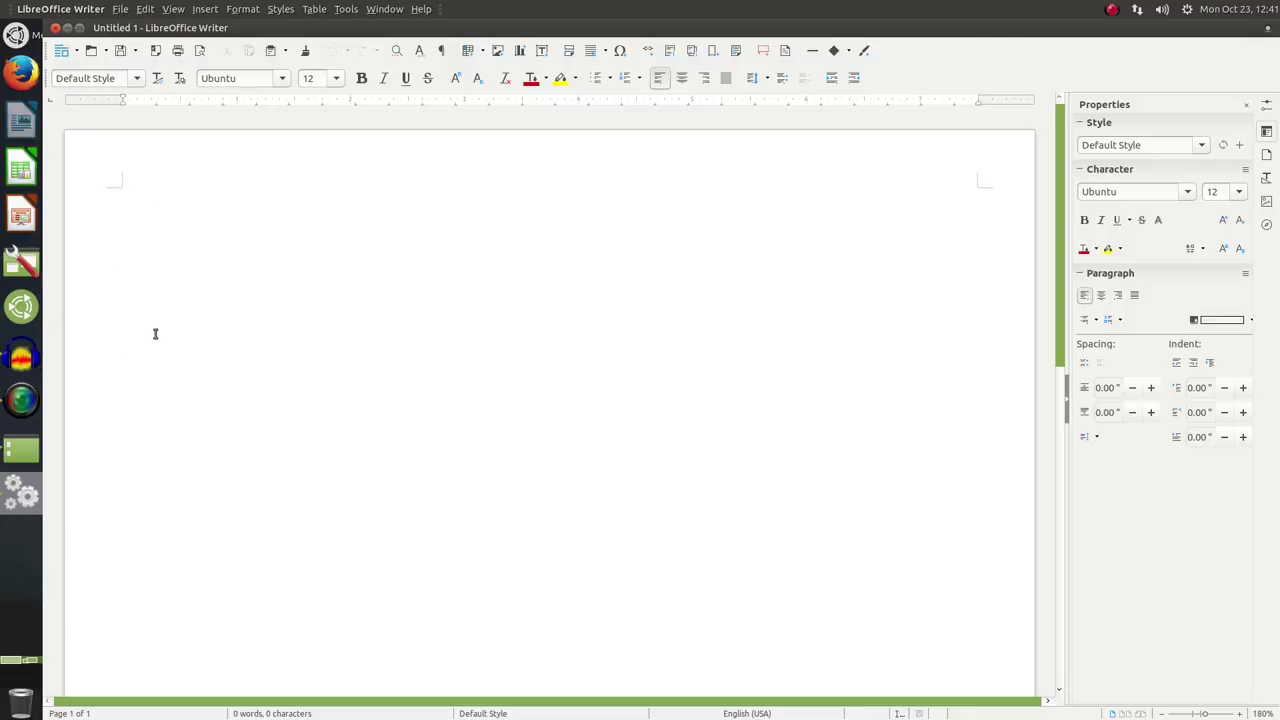
key(alt)
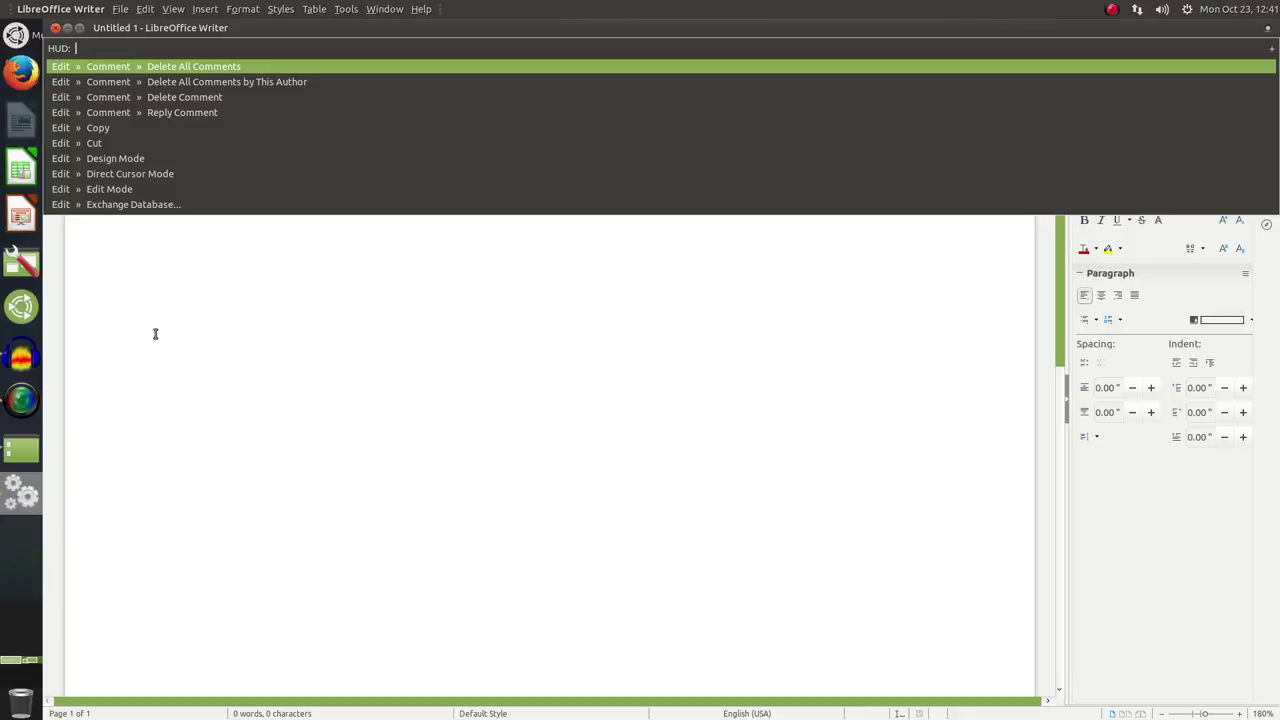
text(save)
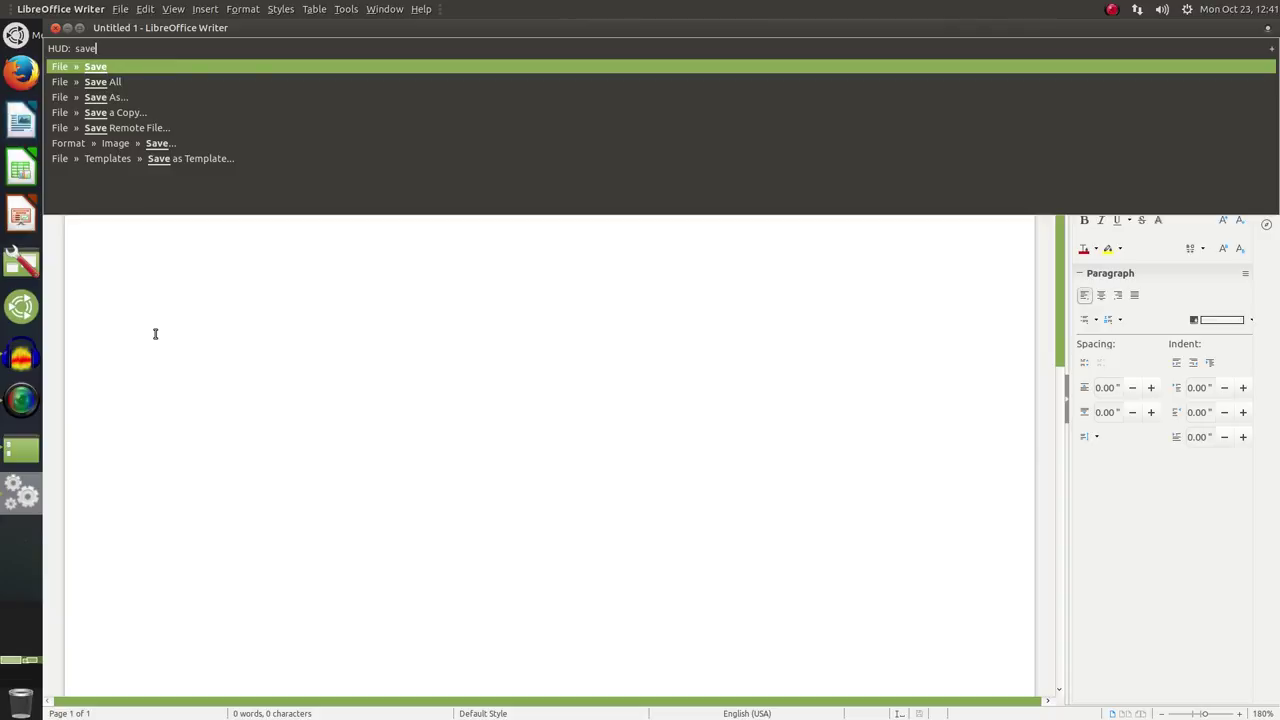
key(BackSpace)
key(BackSpace)
key(BackSpace)
key(BackSpace)
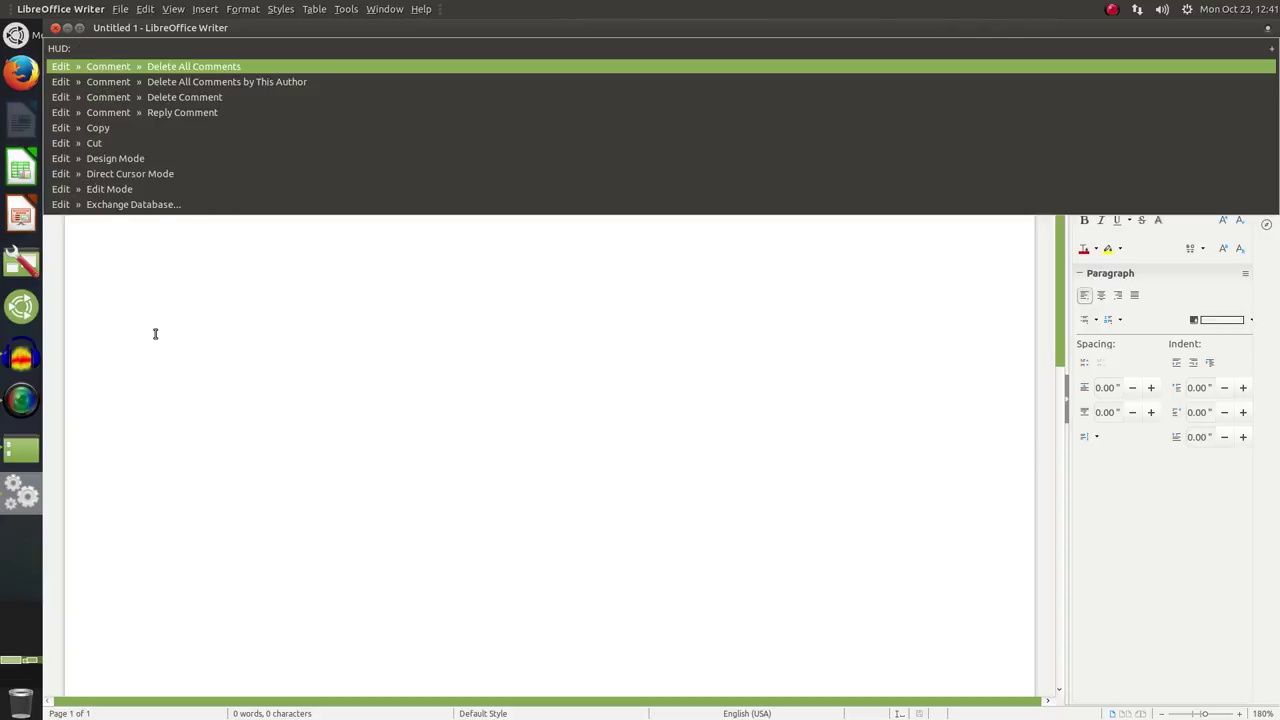
Step: Search the HUD for "des" and "v", and close the HUD and LibreOffice Writer
text(de)
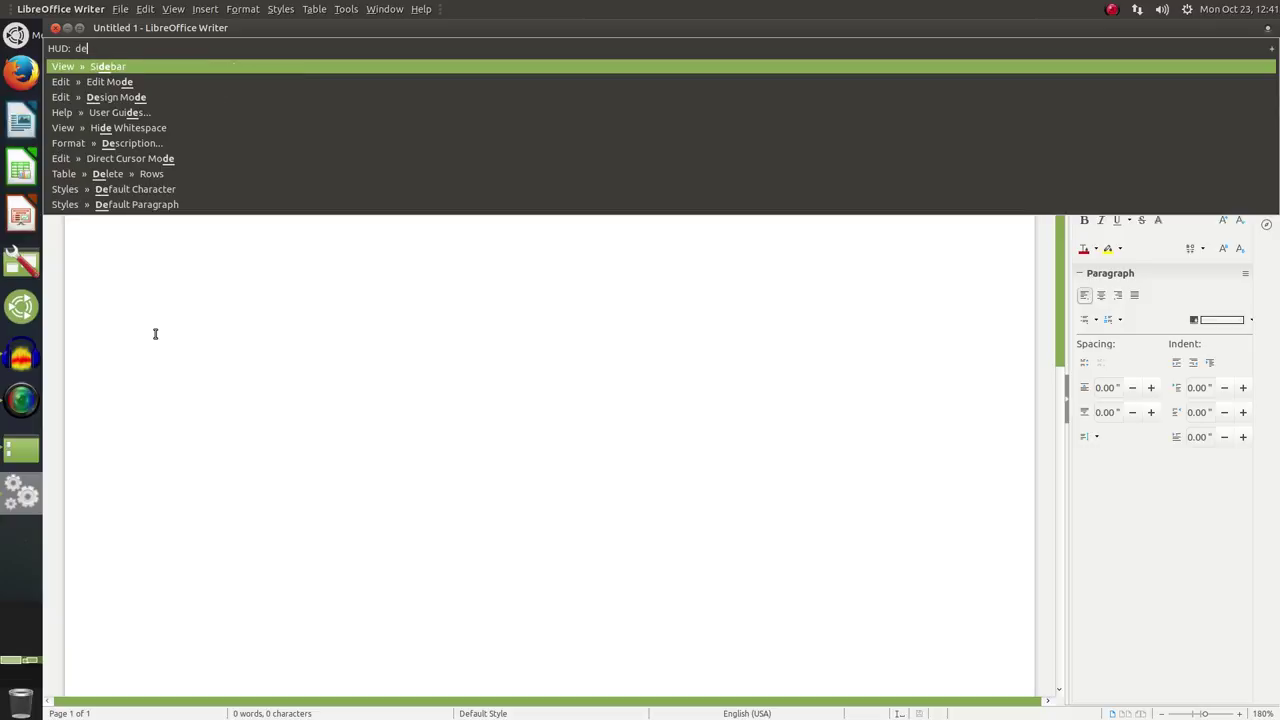
text(s)
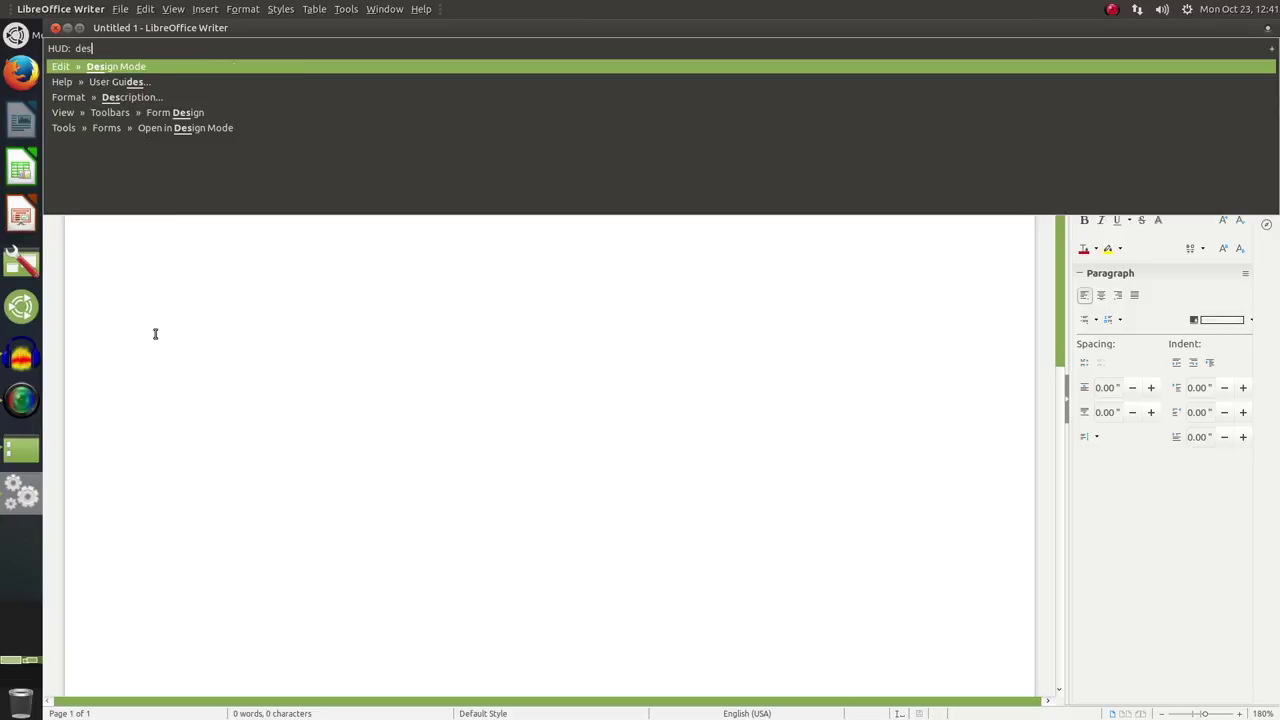
key(BackSpace)
key(BackSpace)
key(BackSpace)
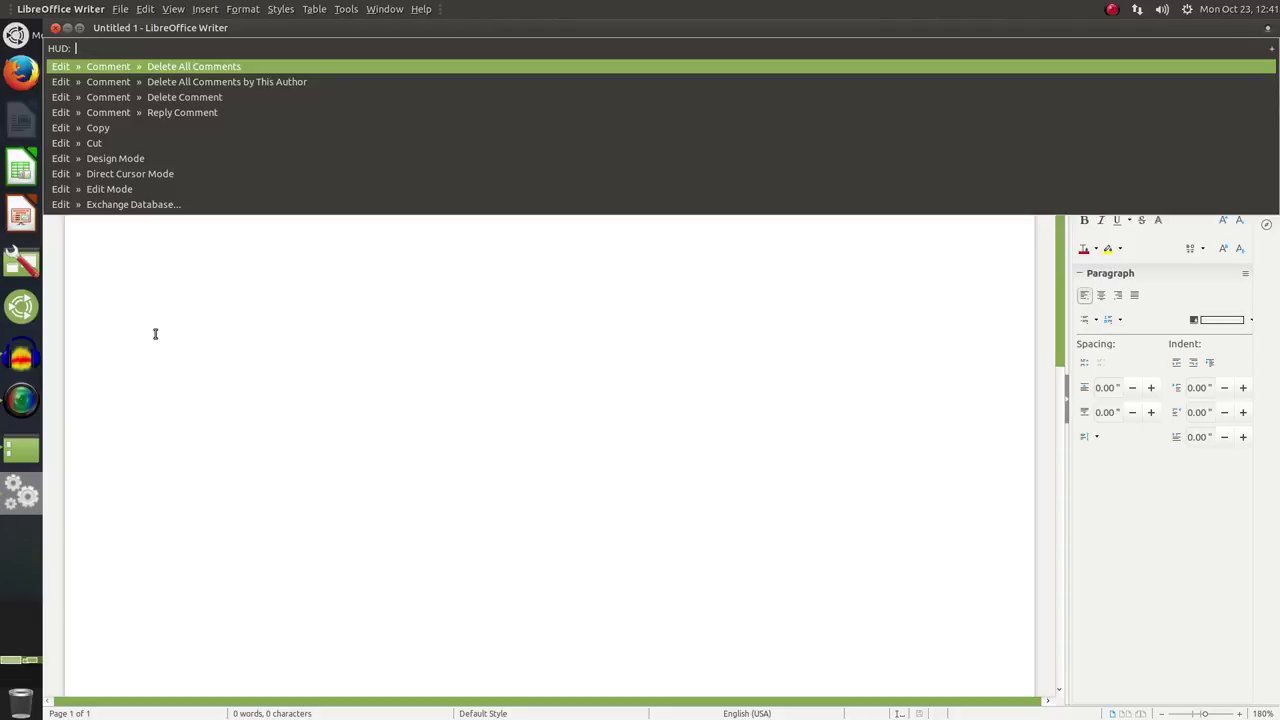
text(v)
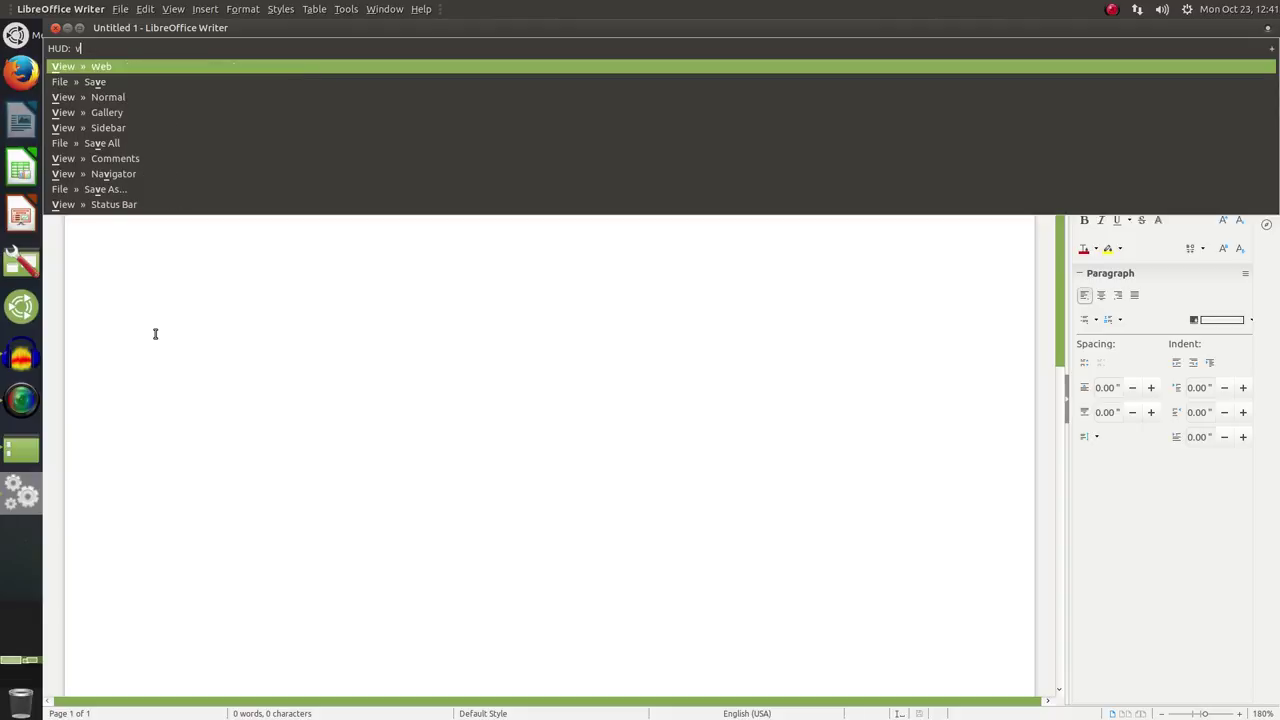
key(BackSpace)
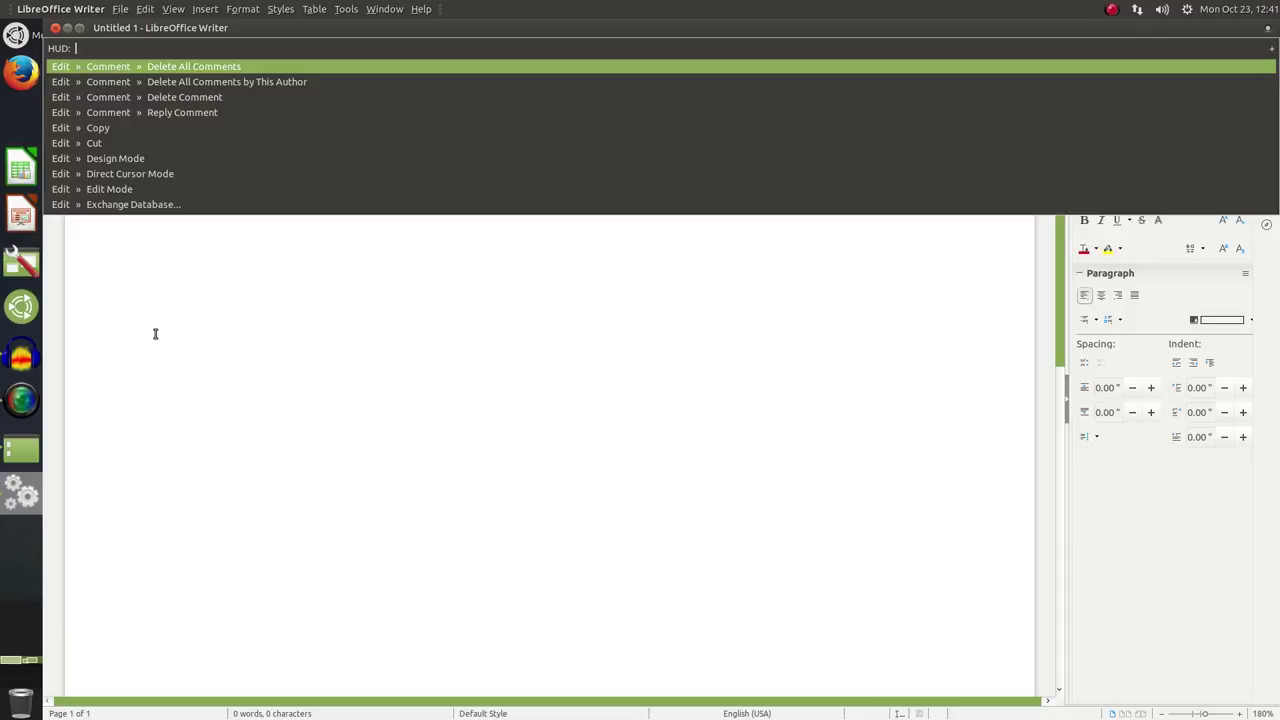
key(Escape)
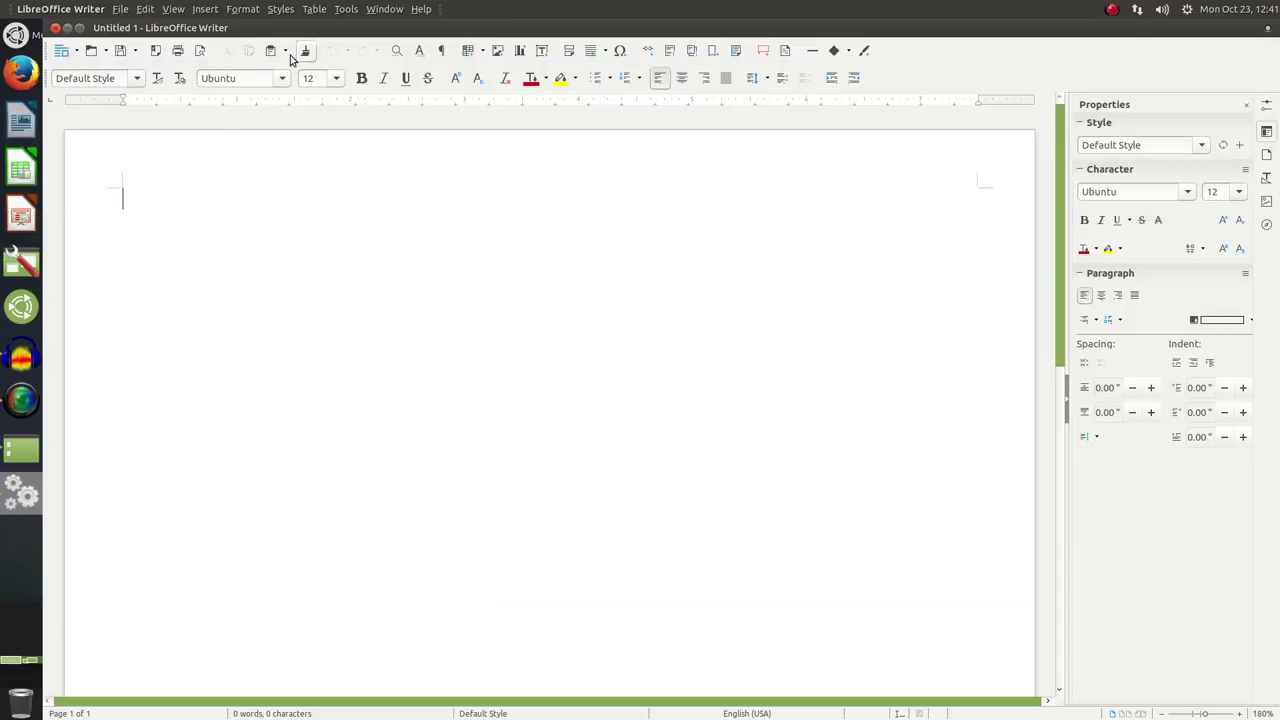
click(56, 27)
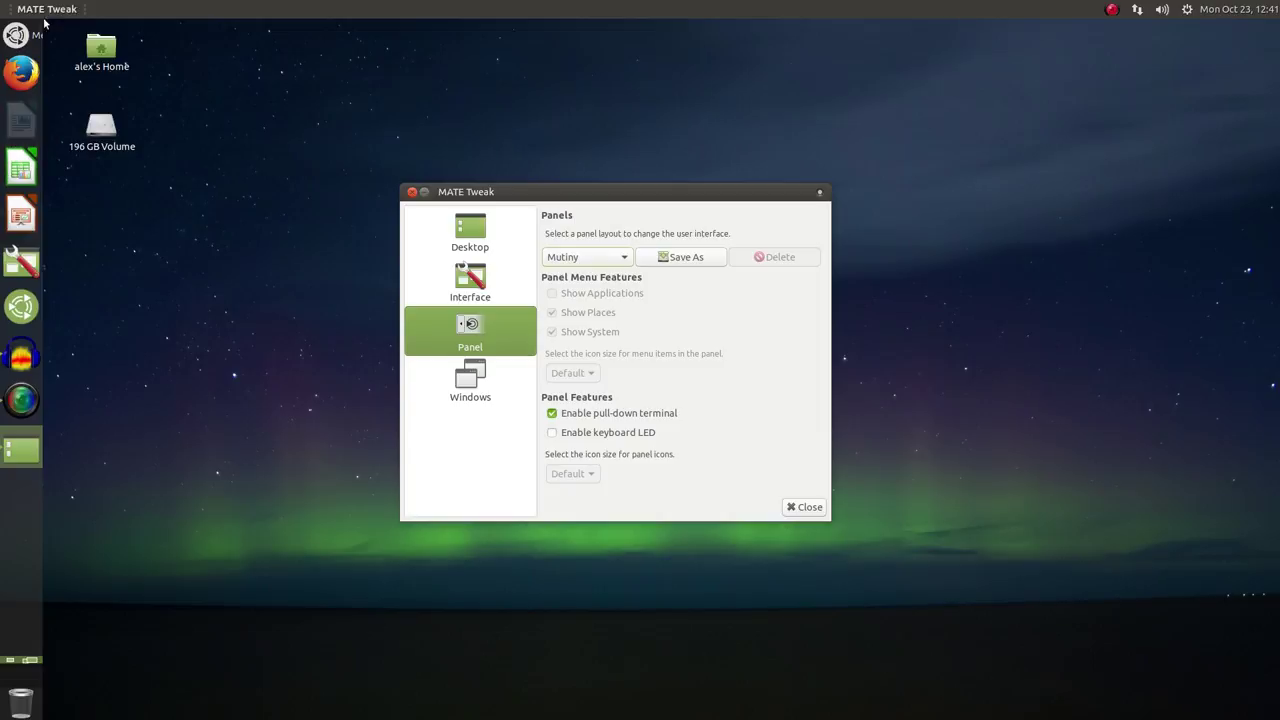
Step: Set MATE Tweak's panel layout back to Cupertino, and briefly show and hide the pull-down terminal
click(590, 262)
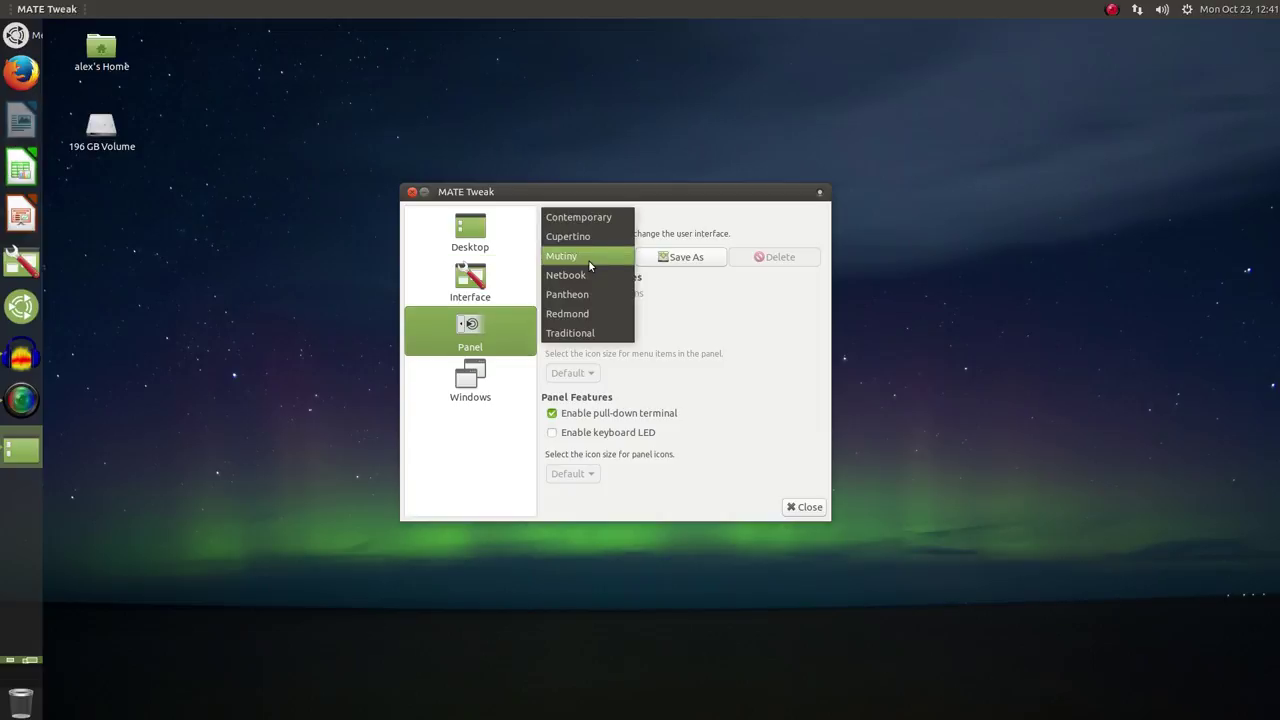
click(585, 237)
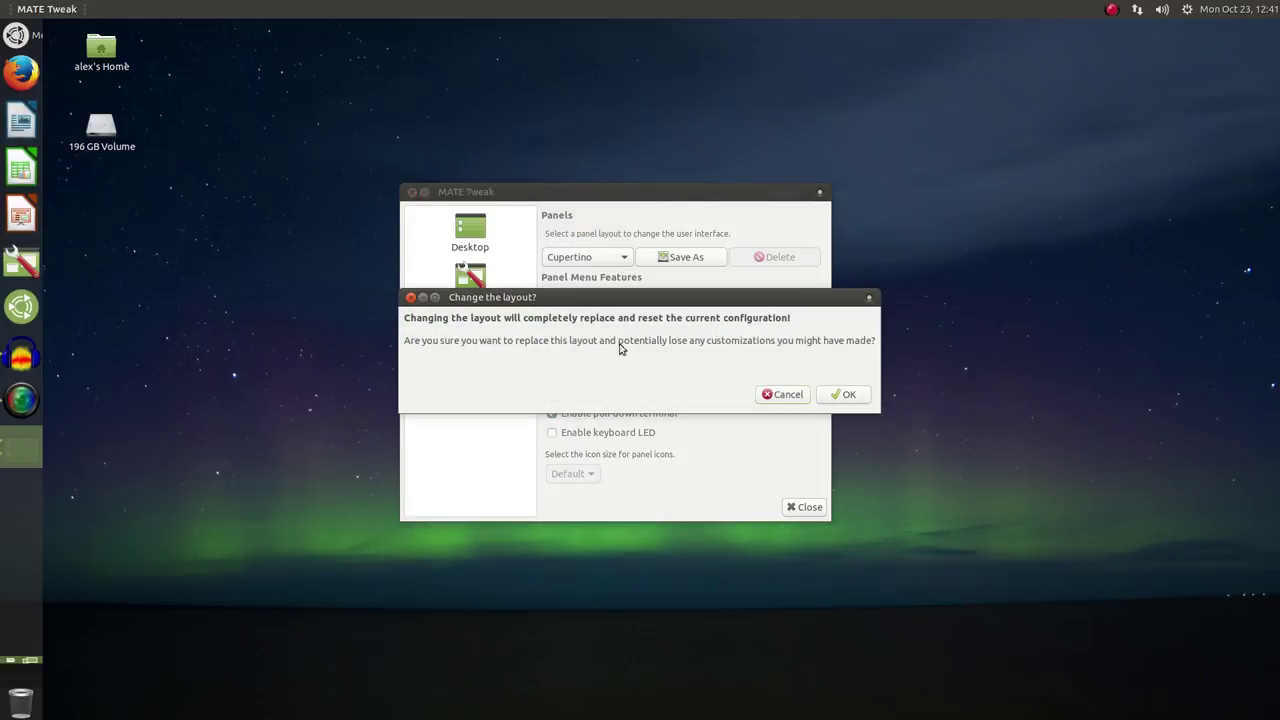
click(840, 395)
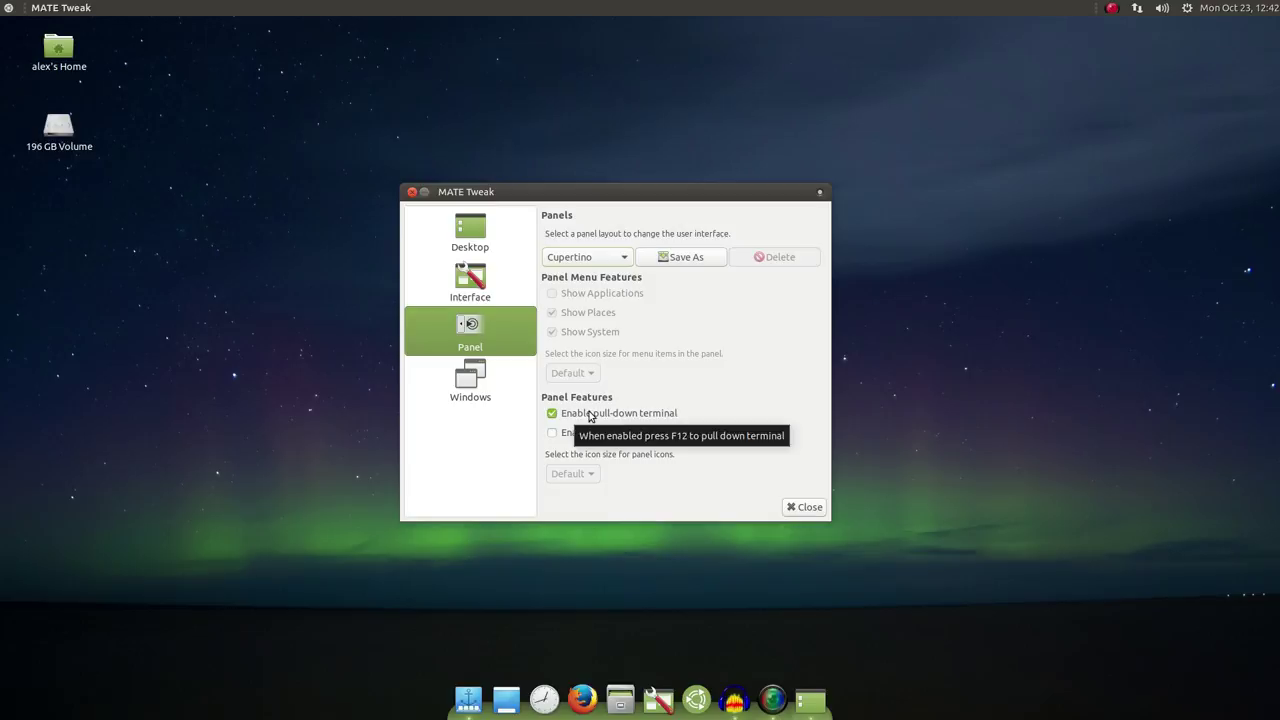
key(F12)
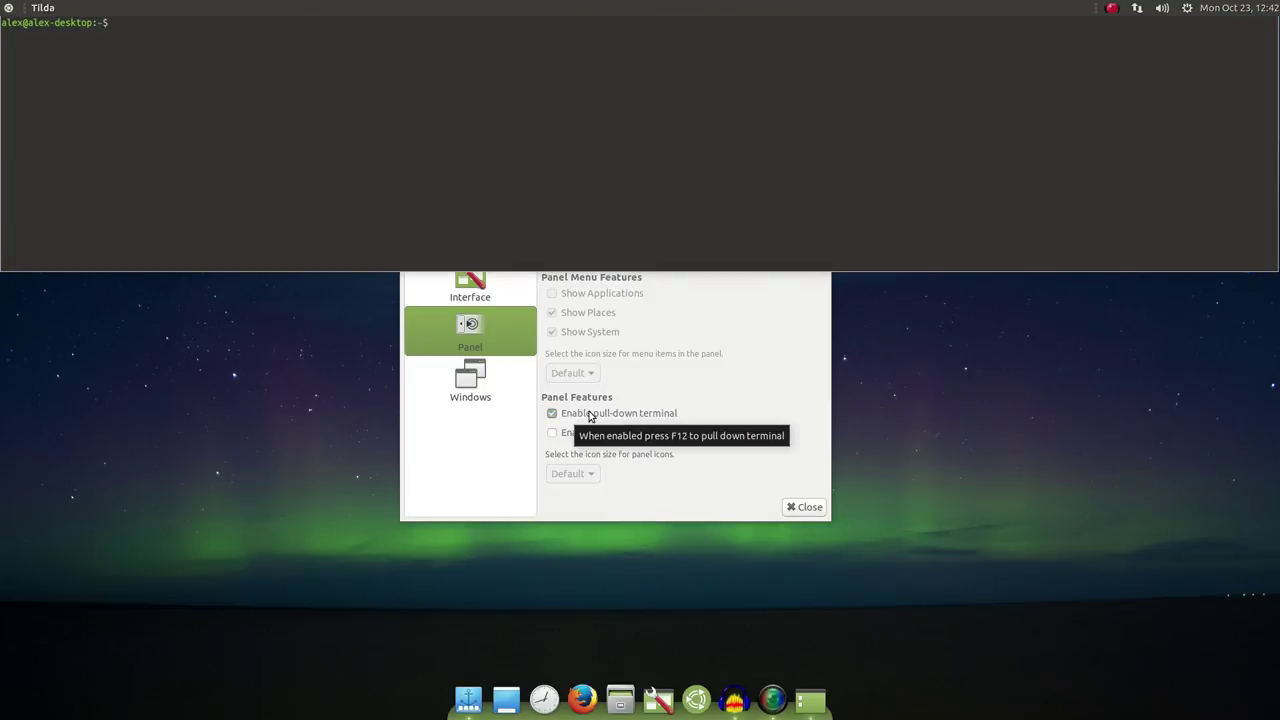
key(F12)
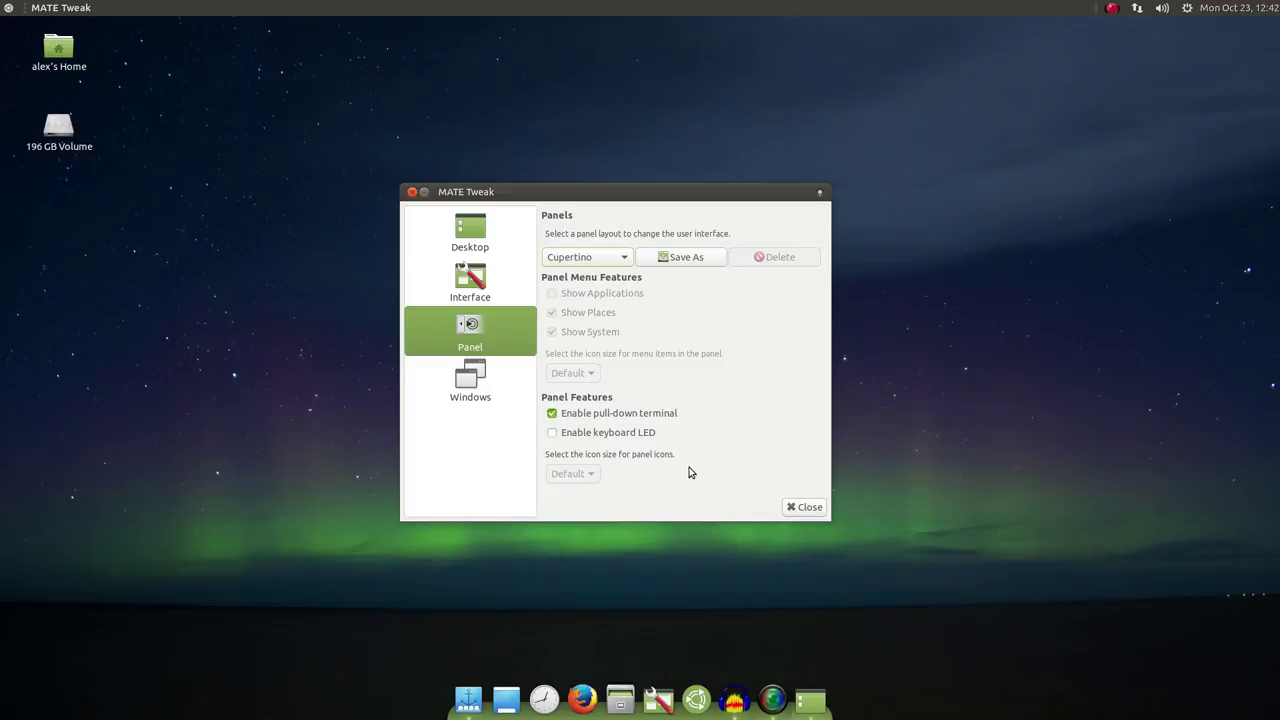
Step: Set MATE Tweak's window control placement to Right and view the available window managers without changing the selection
click(480, 382)
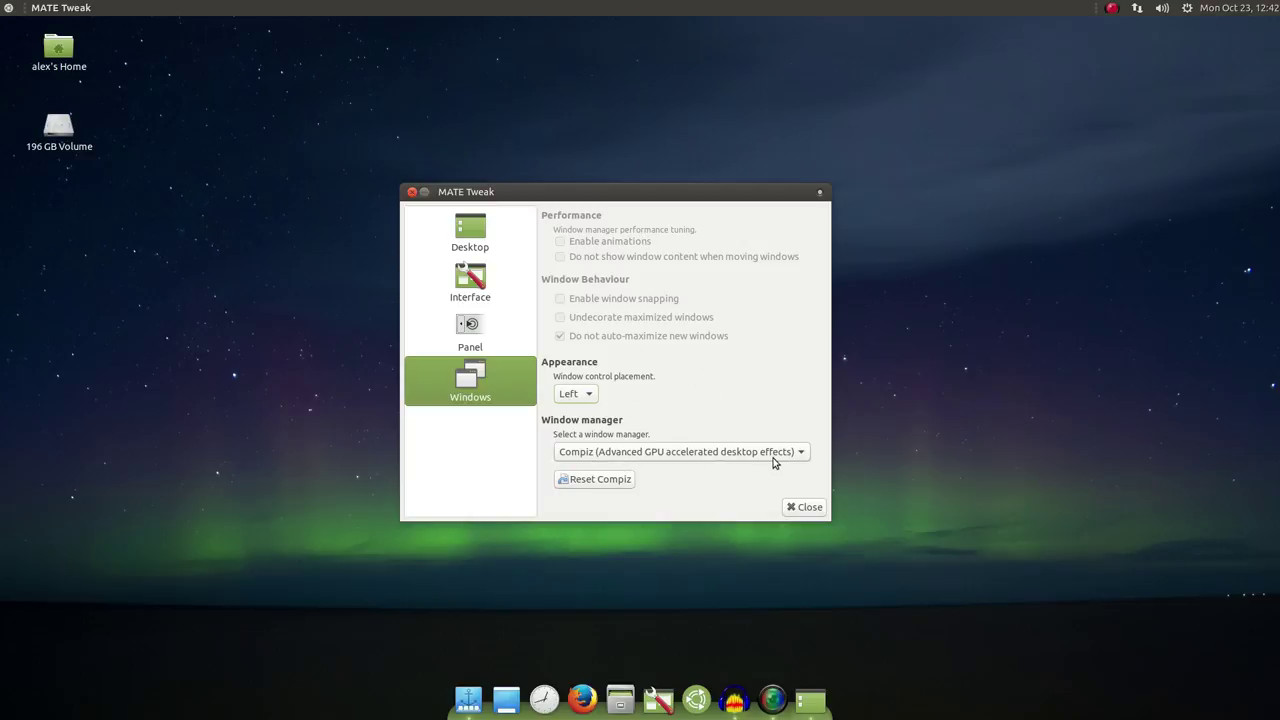
click(575, 394)
click(575, 369)
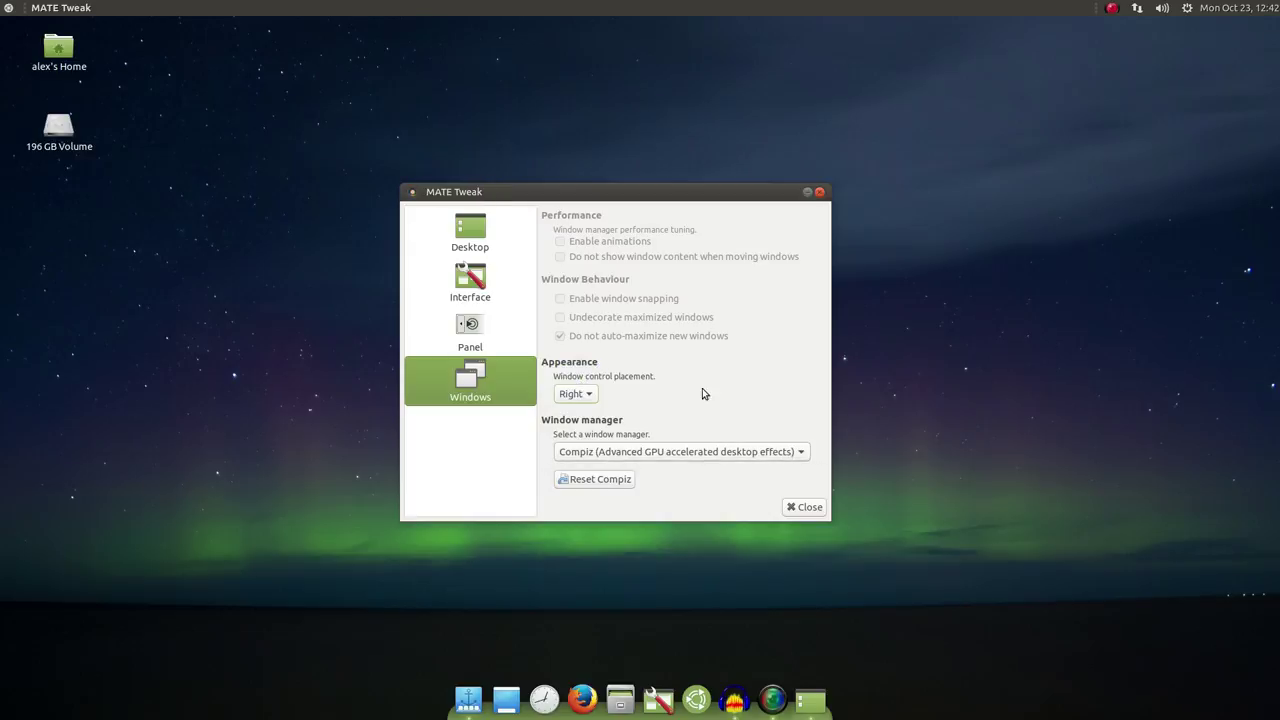
click(796, 457)
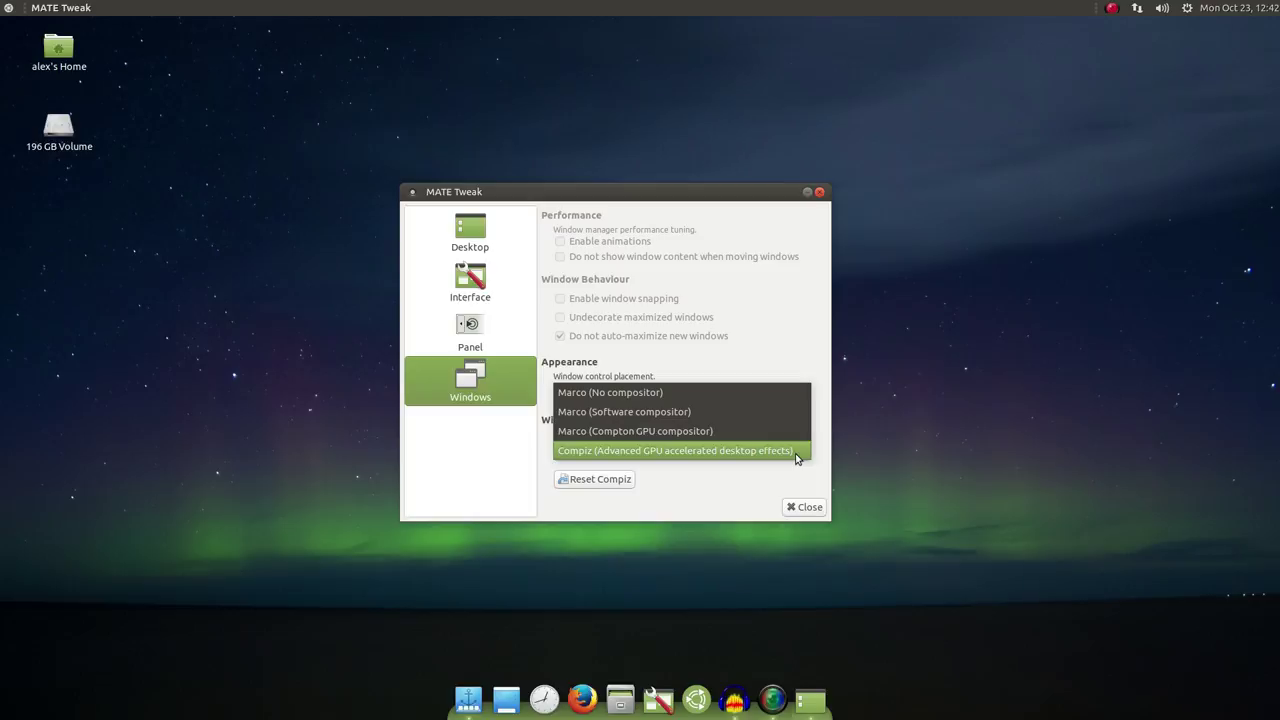
click(819, 477)
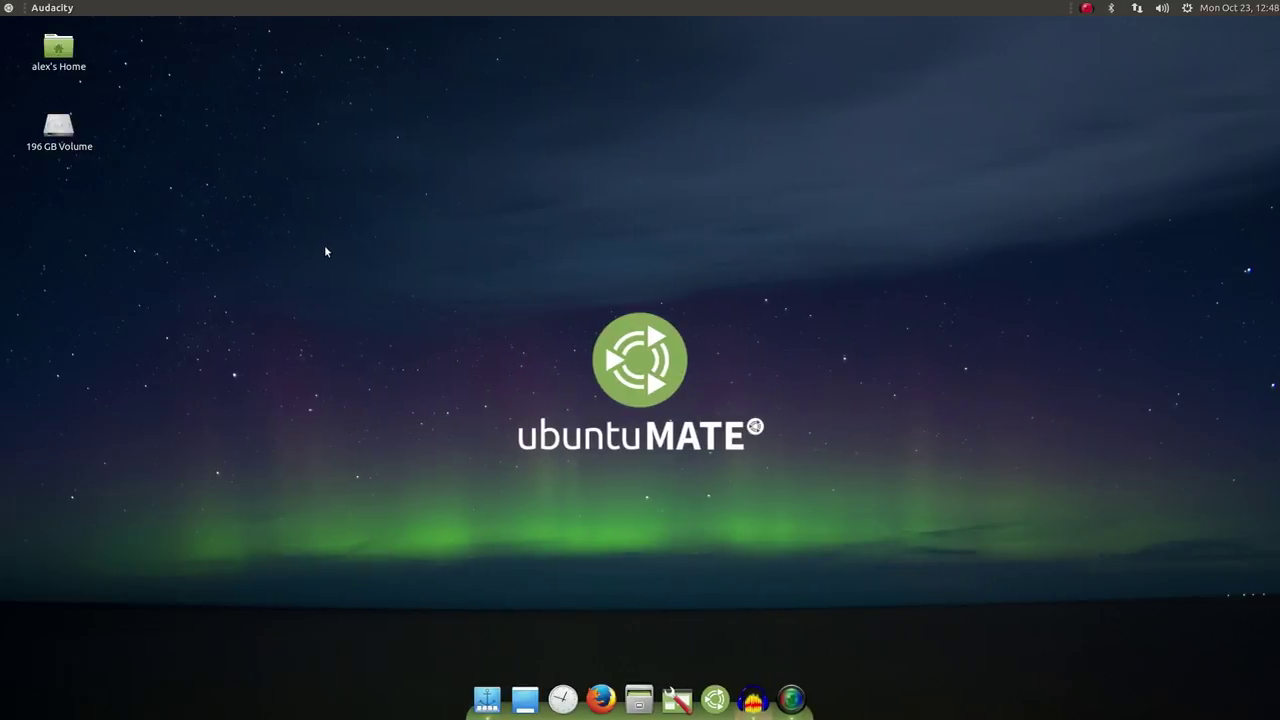
Step: Open the desktop background preferences and browse the available wallpapers
right_click(325, 250)
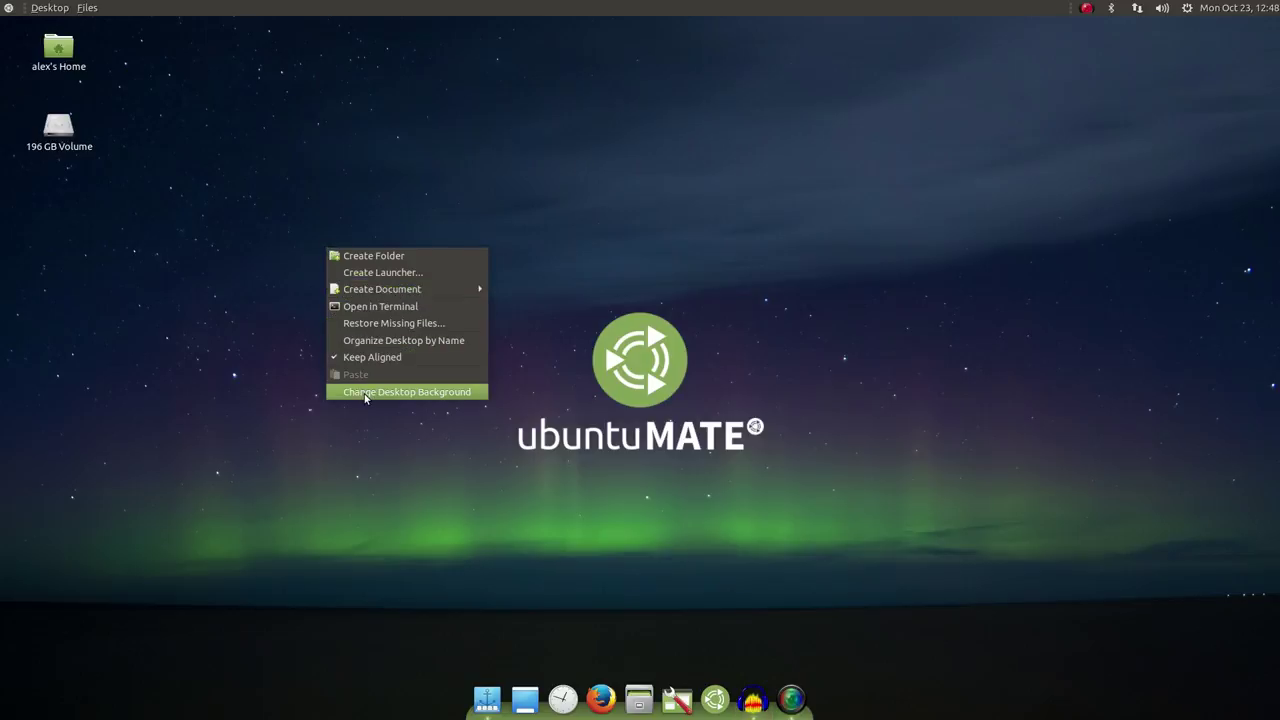
click(365, 393)
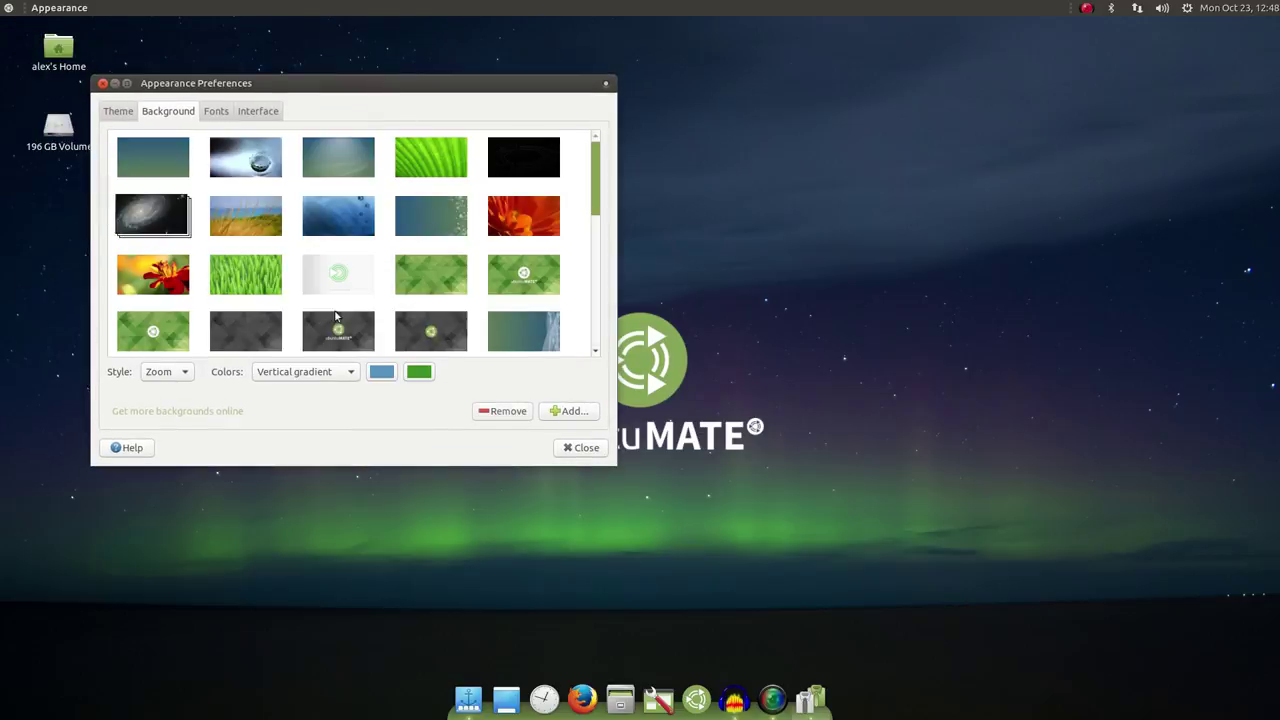
scroll(450, 250, down, 5)
scroll(465, 248, up, 2)
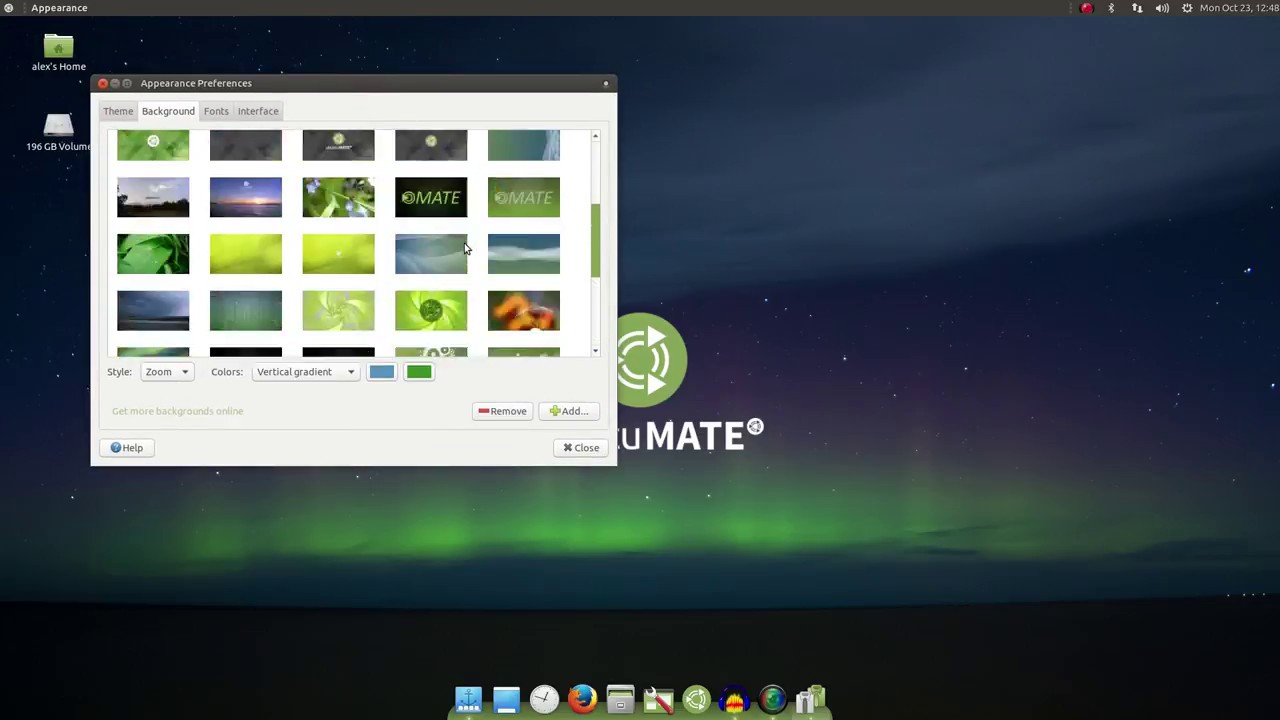
scroll(465, 248, up, 2)
Step: Review the font settings and the available themes in Appearance Preferences, and close the window
click(210, 113)
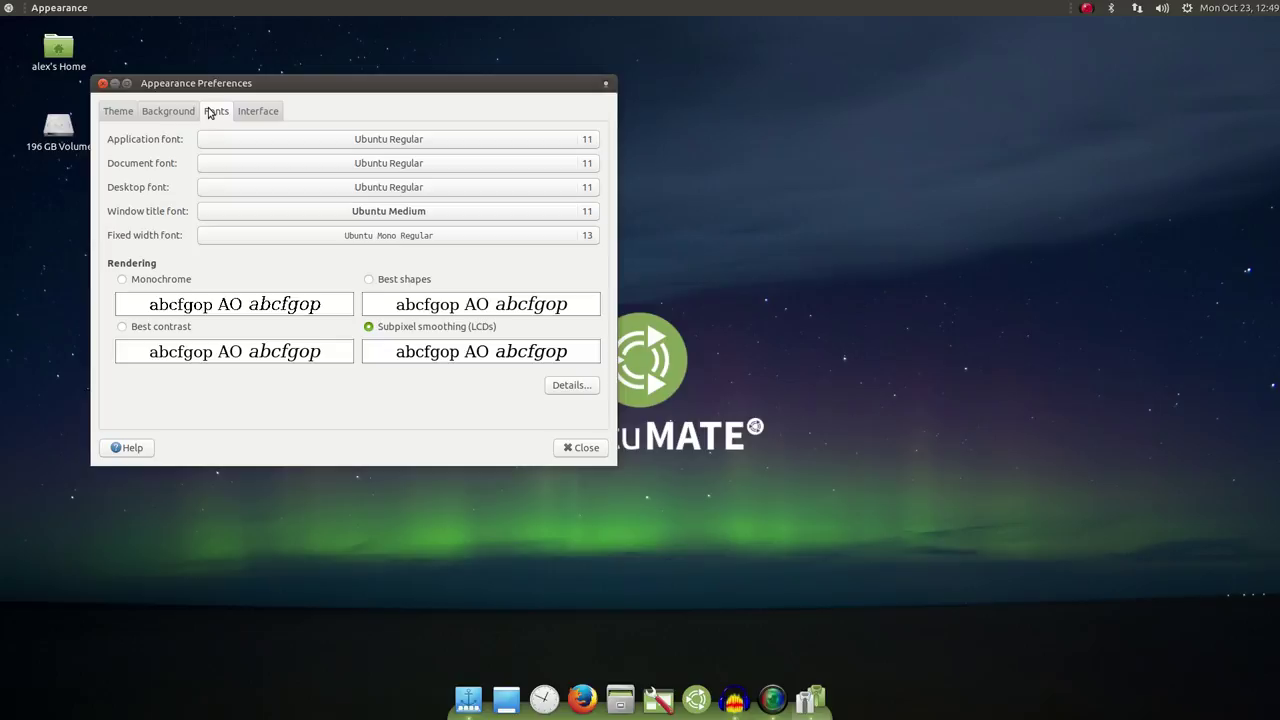
click(118, 113)
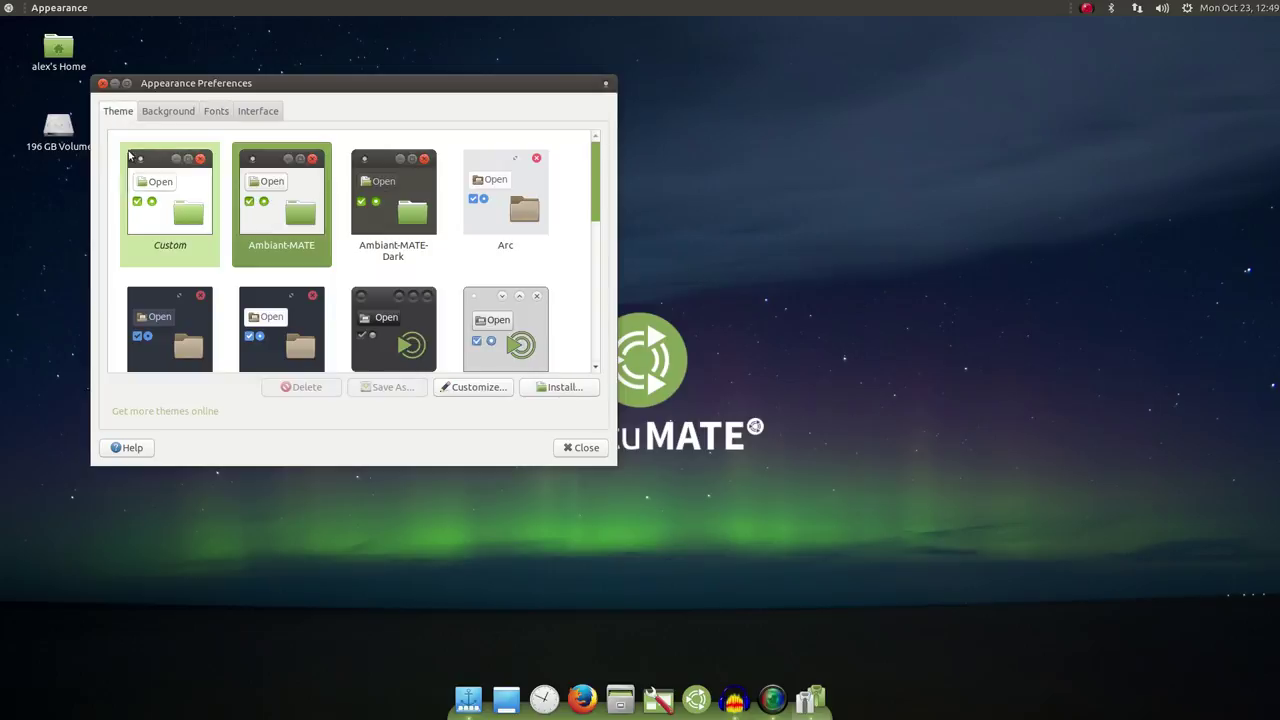
scroll(391, 277, down, 5)
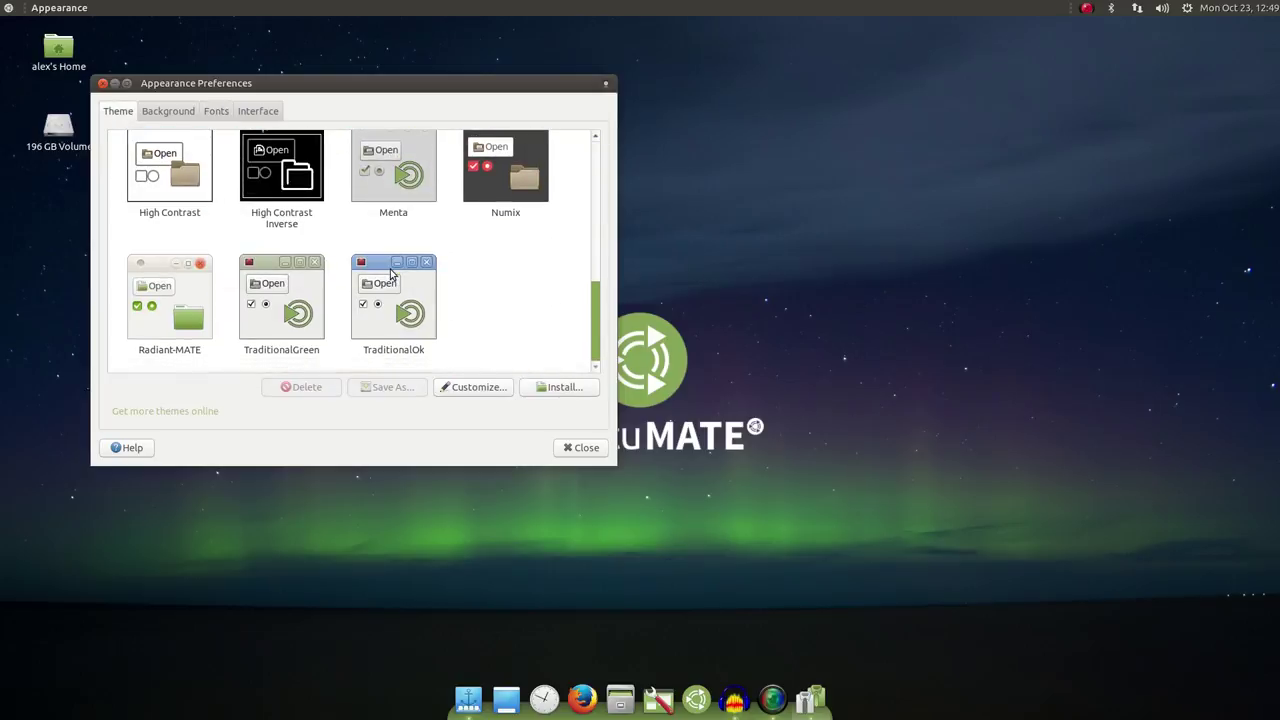
scroll(391, 277, up, 5)
scroll(391, 277, down, 4)
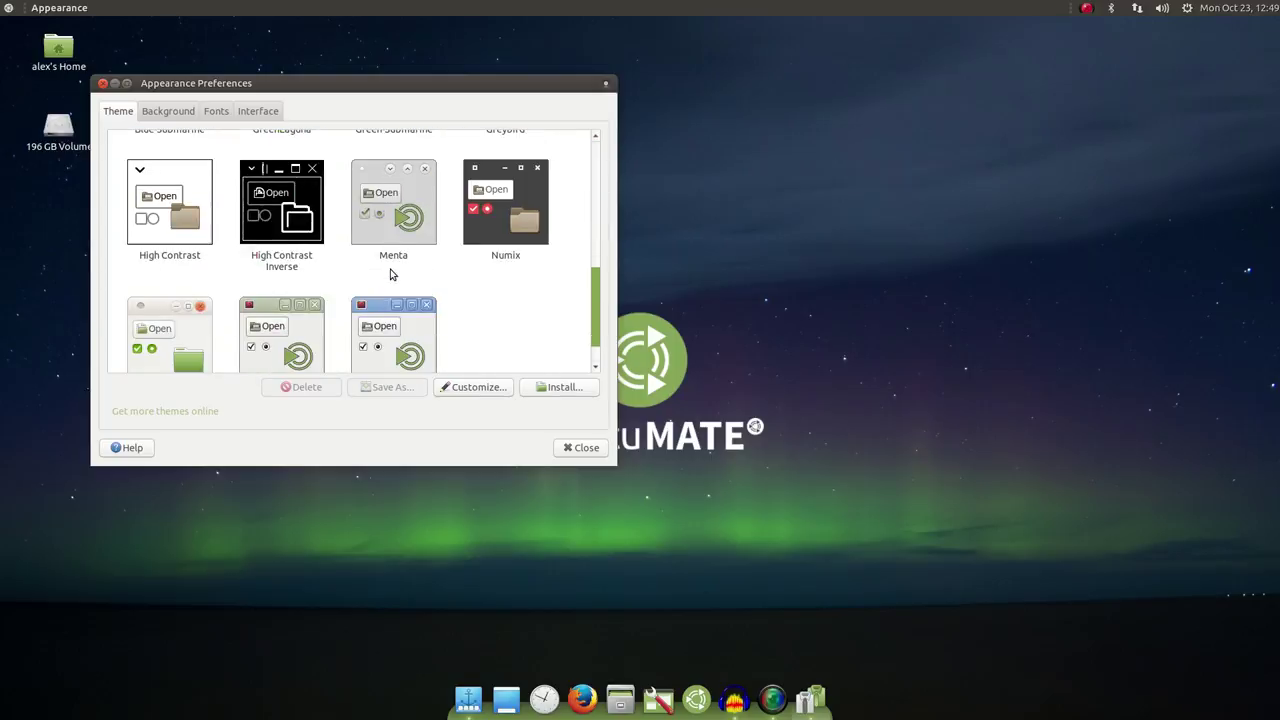
scroll(391, 268, up, 5)
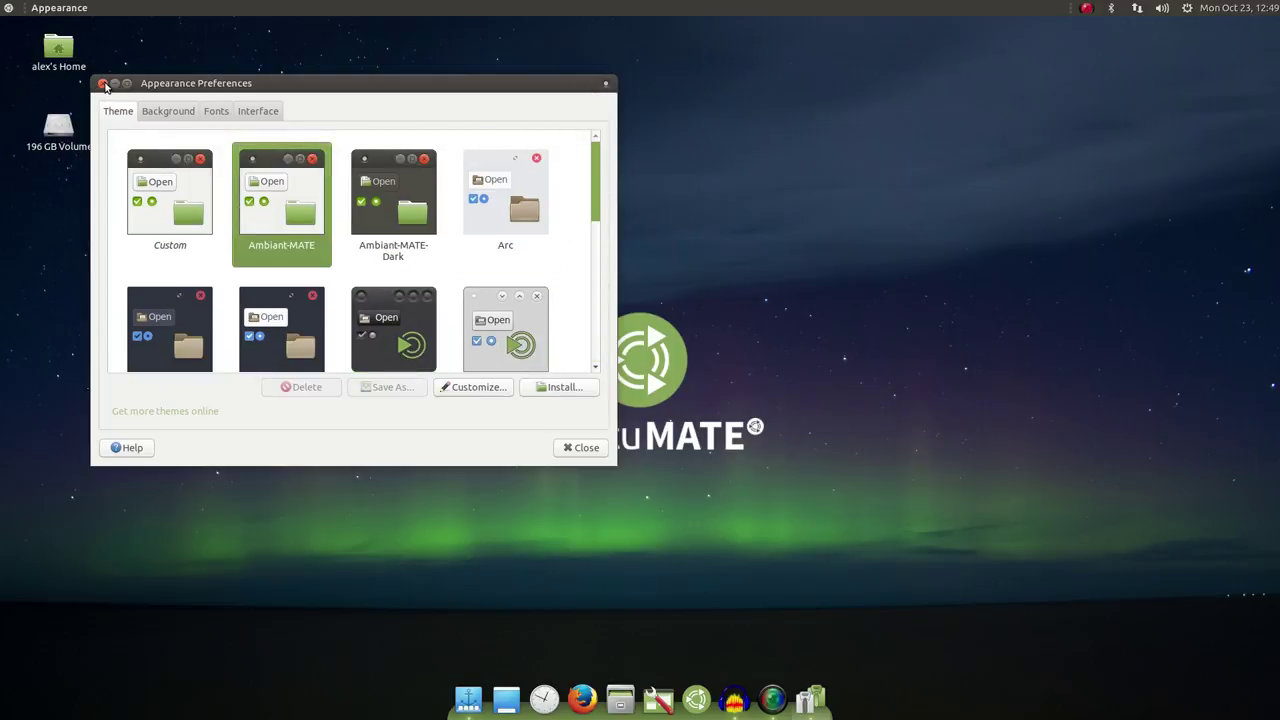
click(102, 84)
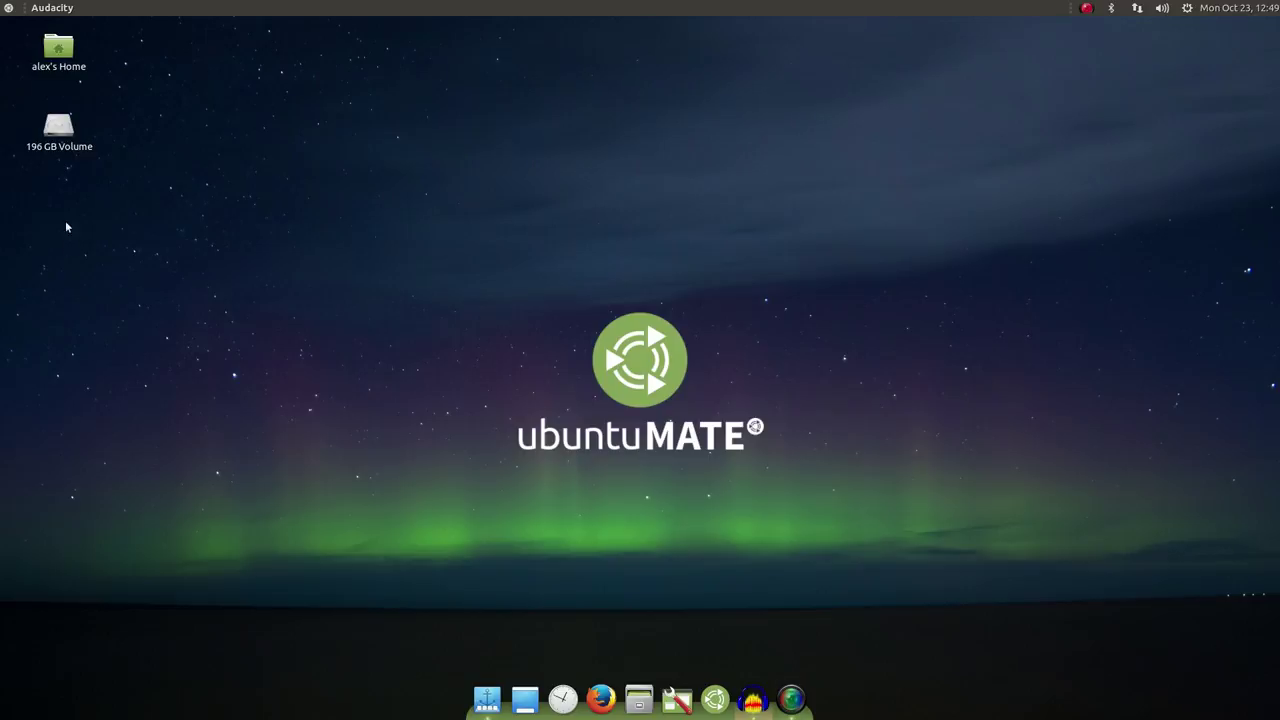
Step: Browse the application menu's categories and open MATE Color Selection from Graphics
click(9, 8)
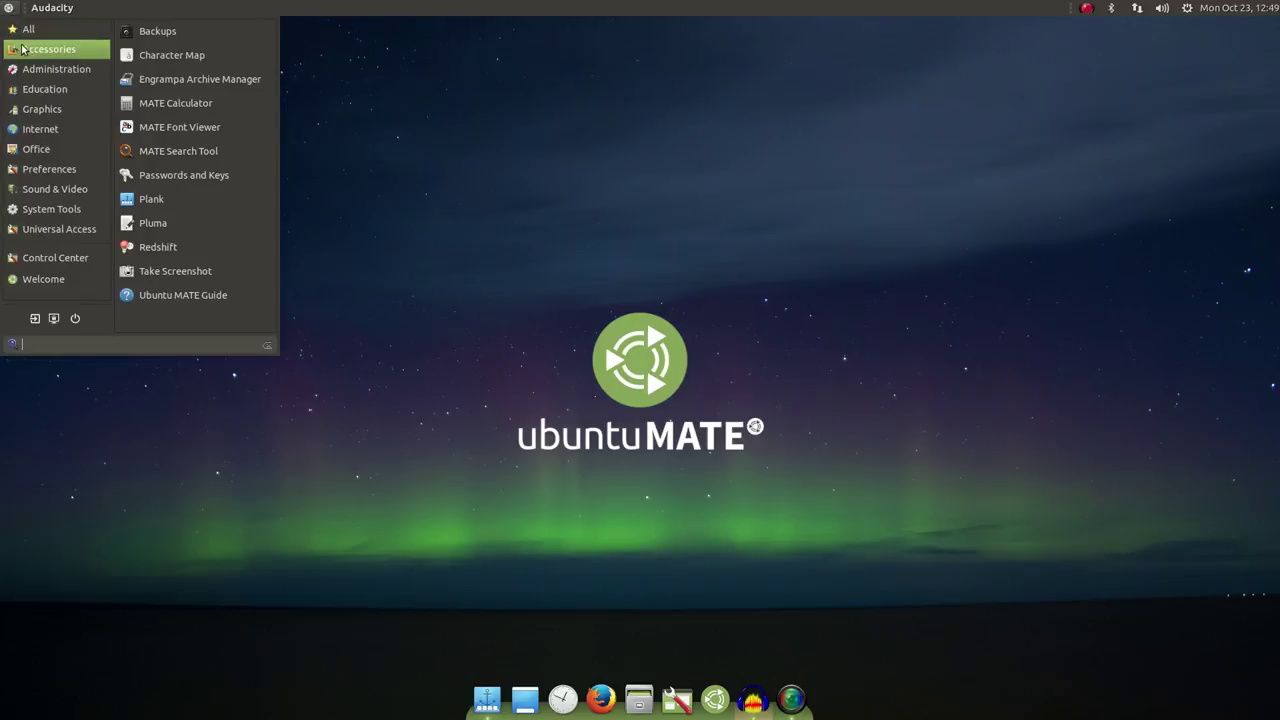
mouse_move(32, 68)
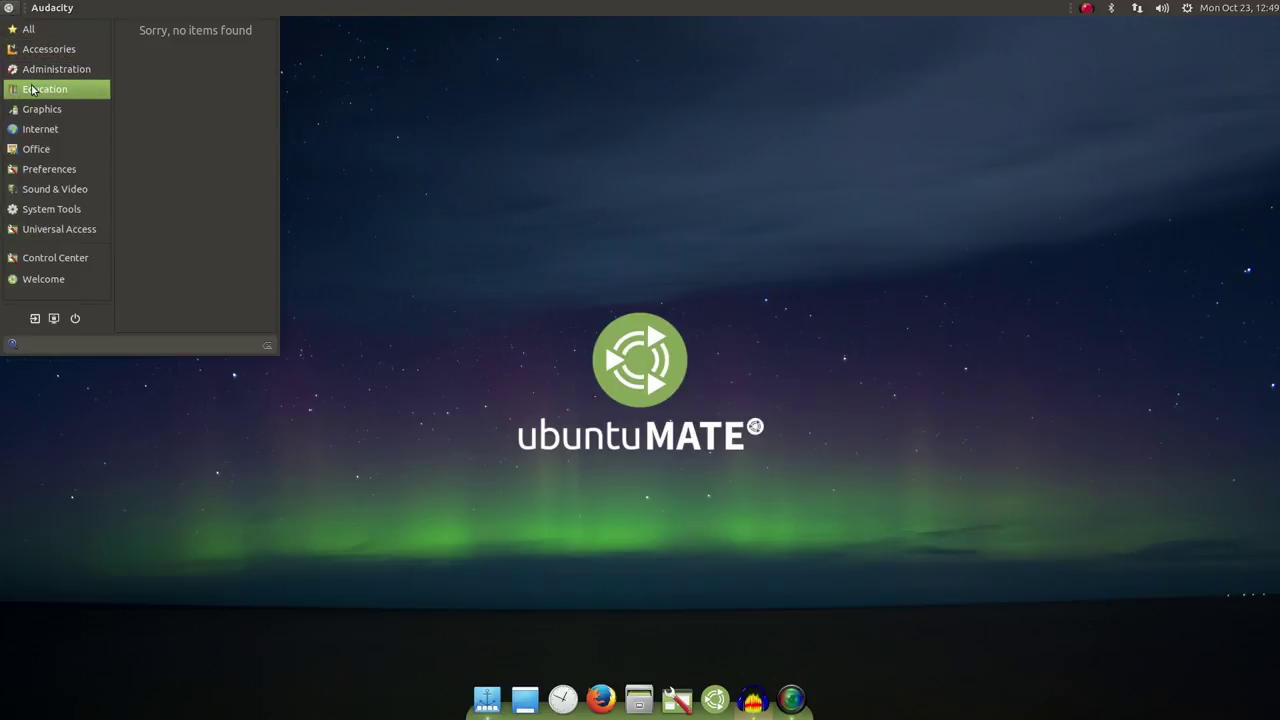
mouse_move(32, 129)
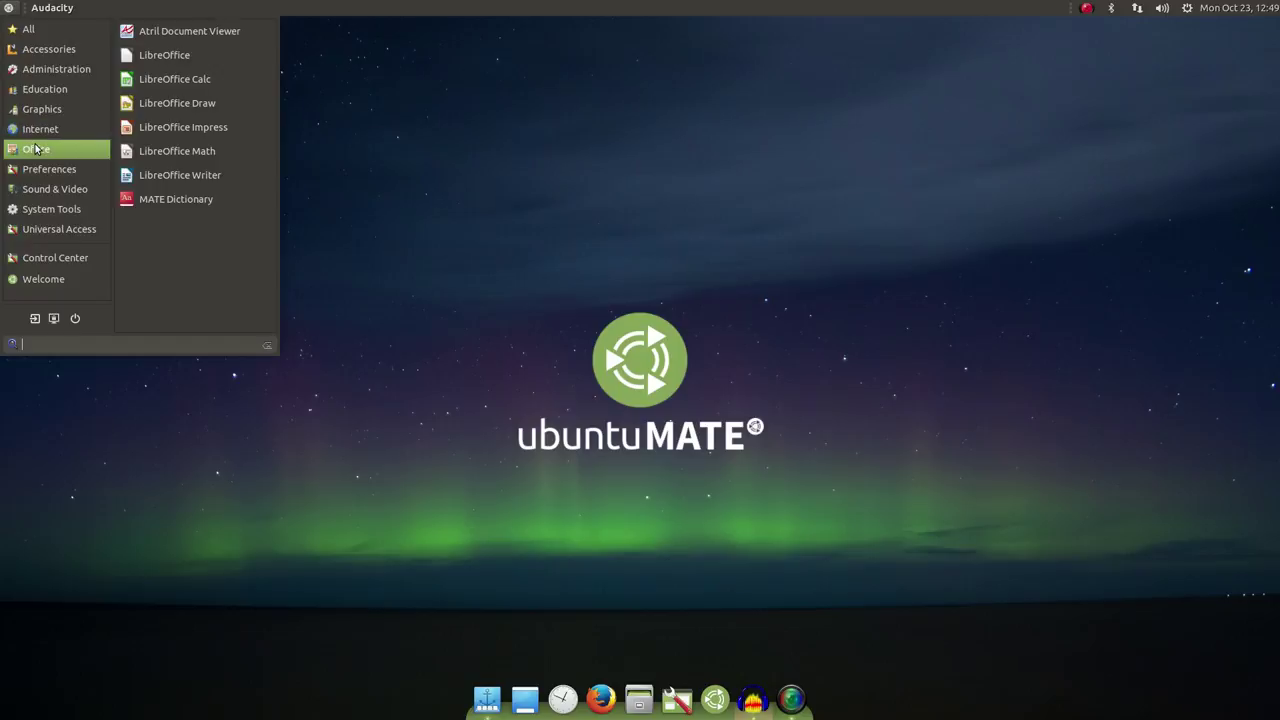
mouse_move(38, 192)
mouse_move(81, 54)
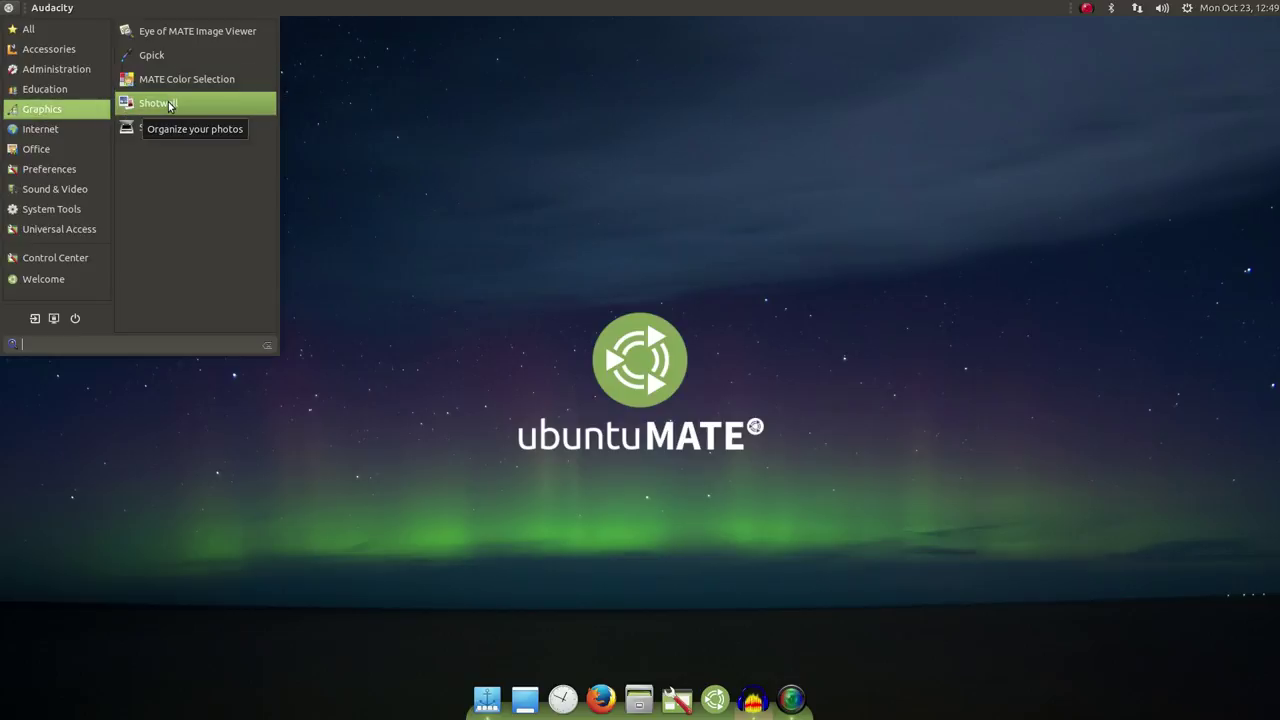
click(169, 81)
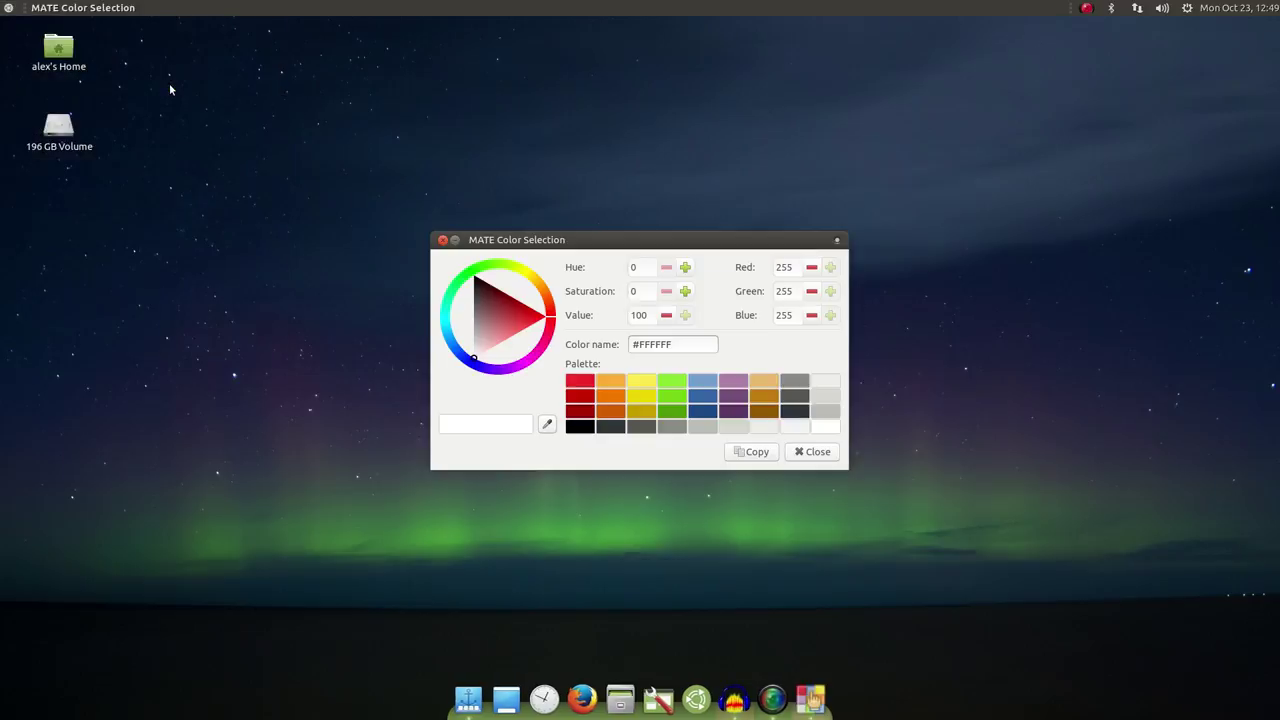
Step: Sample colors from the desktop wallpaper and the 196 GB Volume icon, and close MATE Color Selection
click(547, 427)
click(1025, 204)
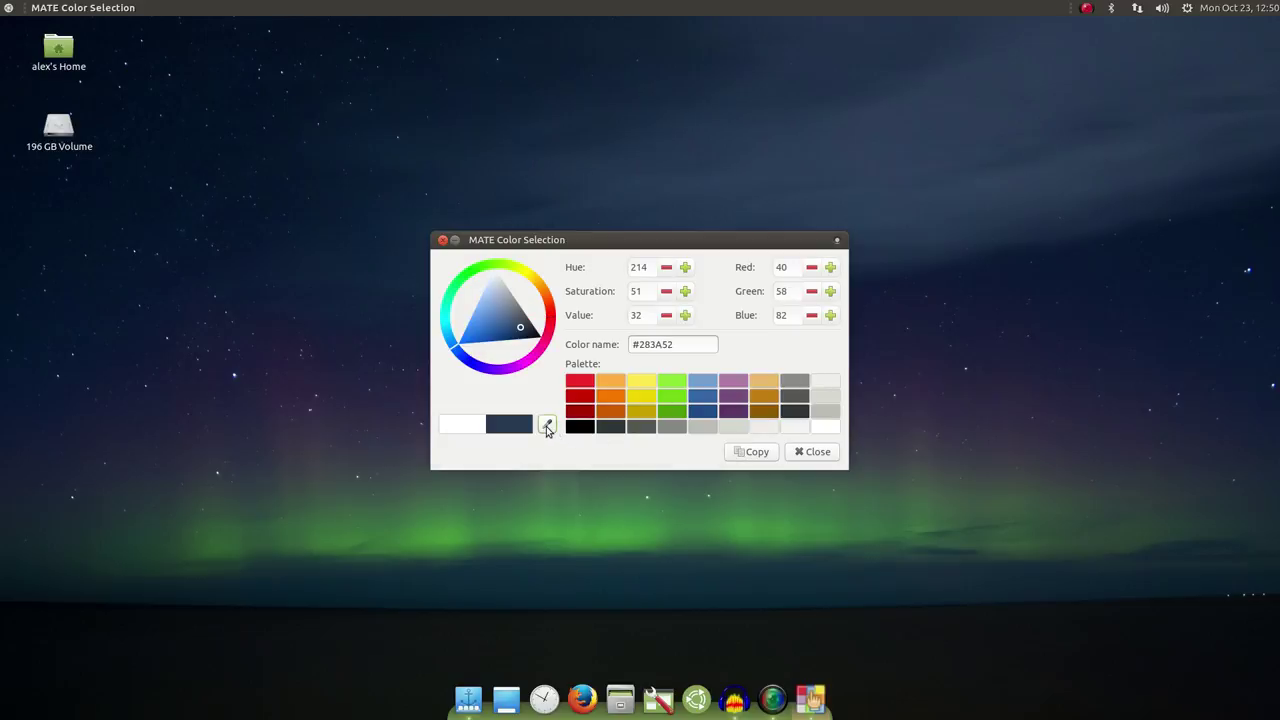
click(64, 126)
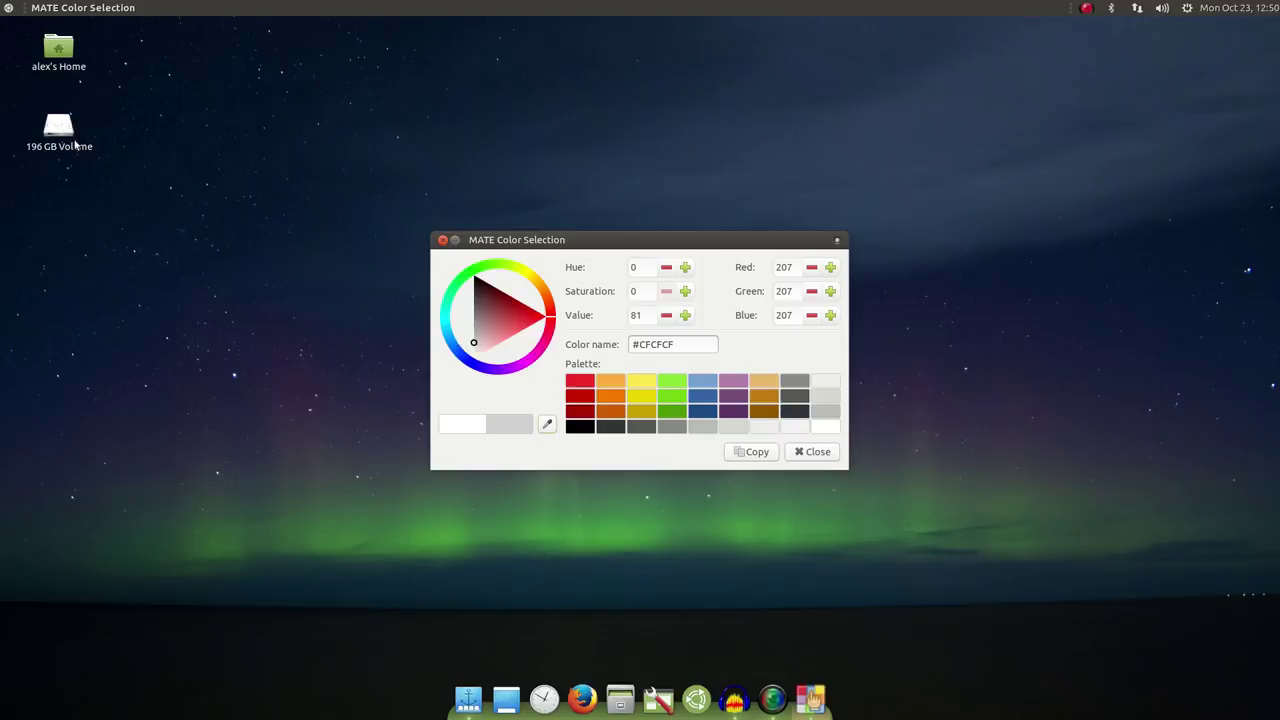
click(800, 452)
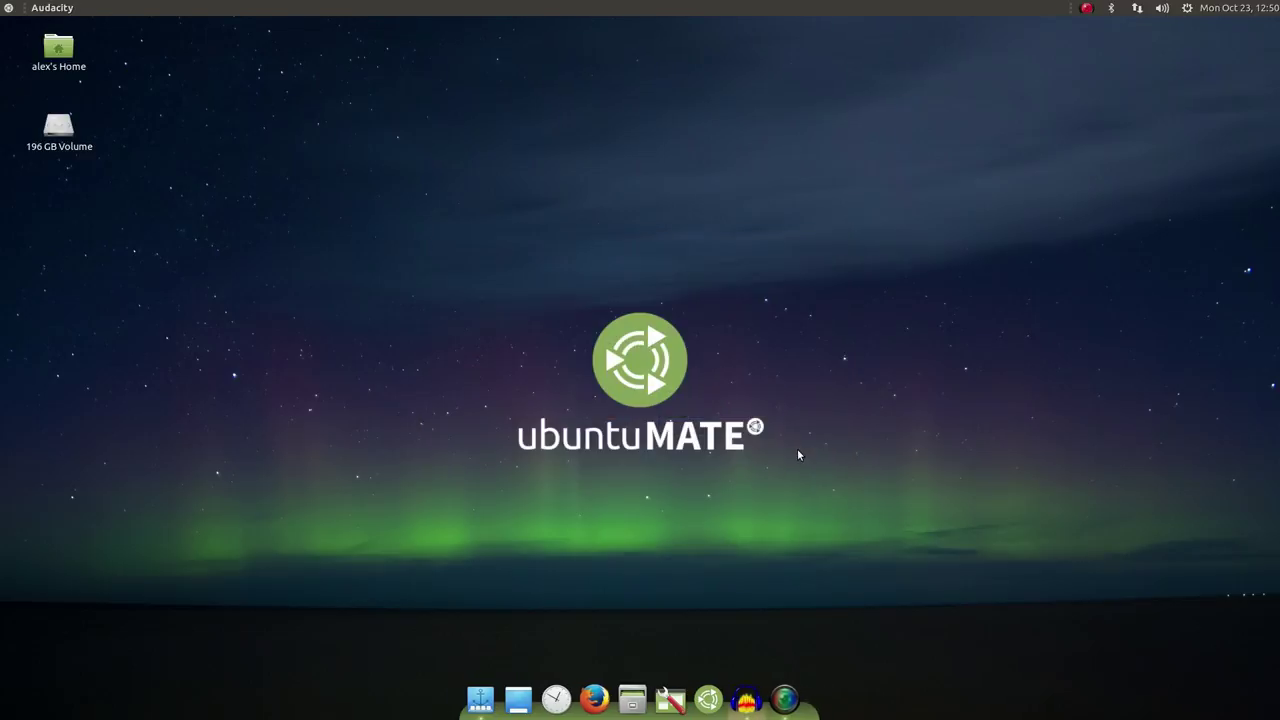
Step: Browse the application menu's categories from Graphics through System Tools, and open the Caja file manager
click(10, 9)
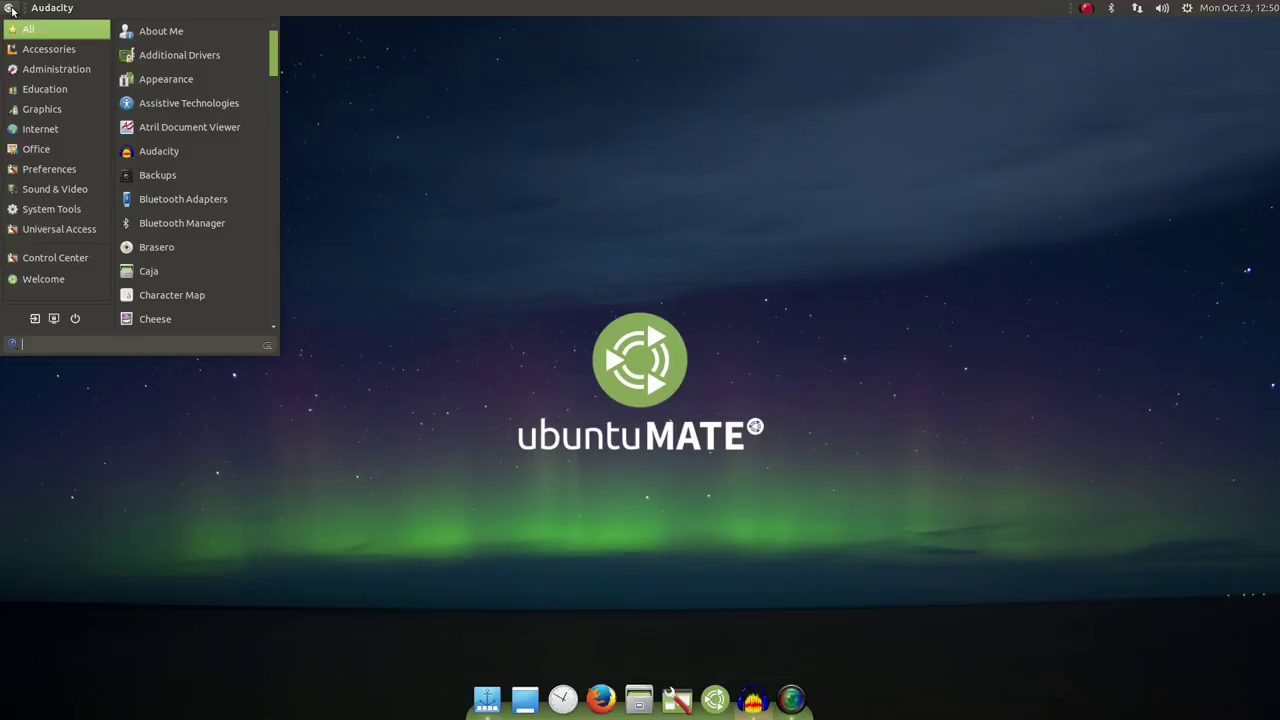
mouse_move(39, 110)
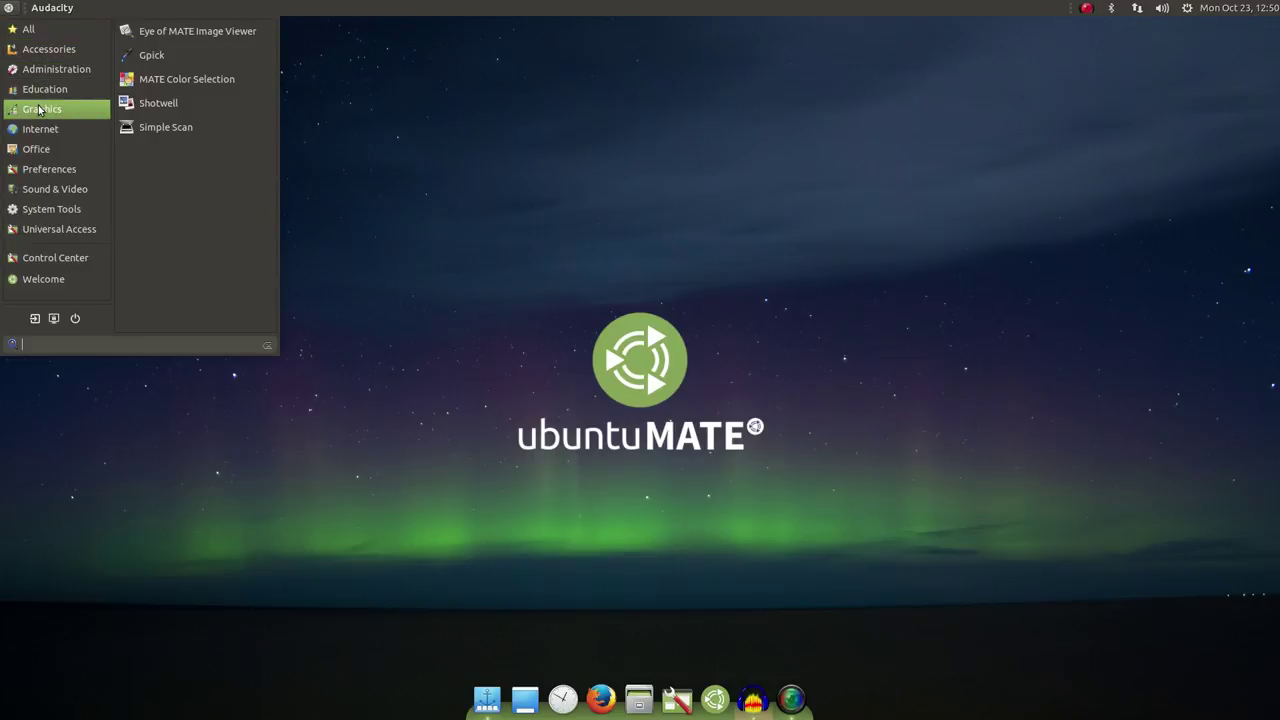
mouse_move(41, 132)
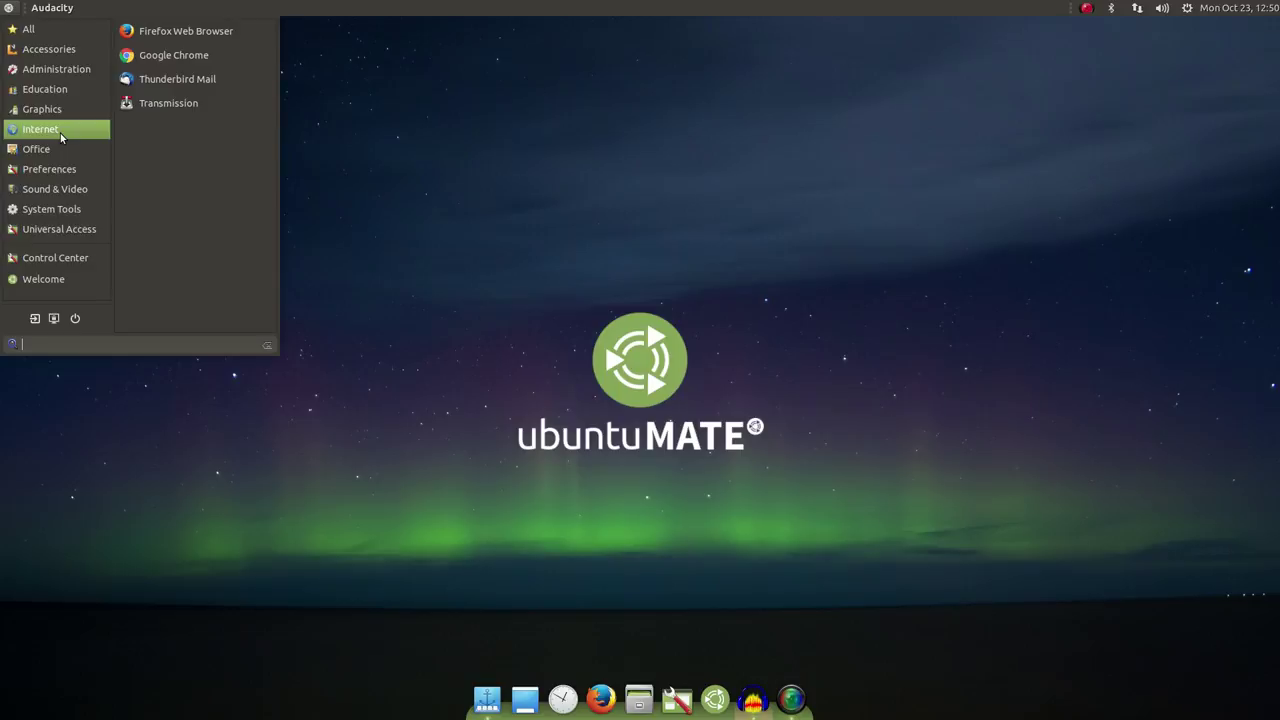
mouse_move(61, 152)
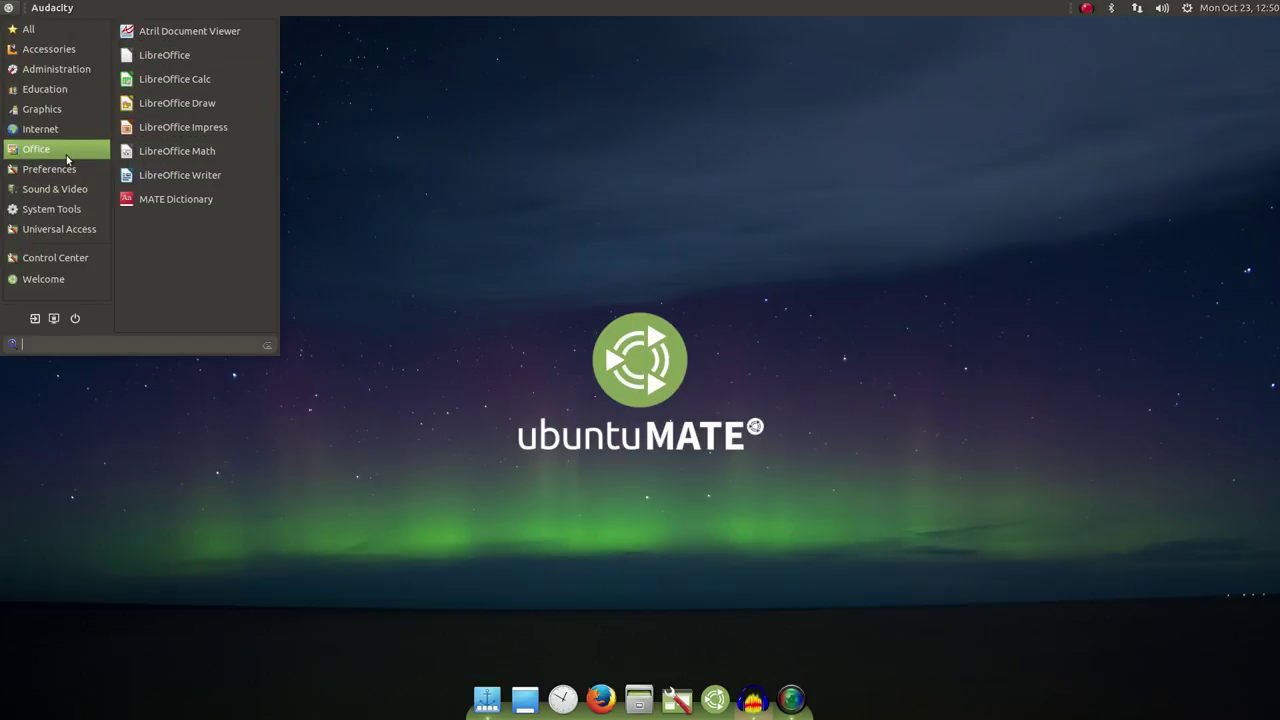
mouse_move(65, 175)
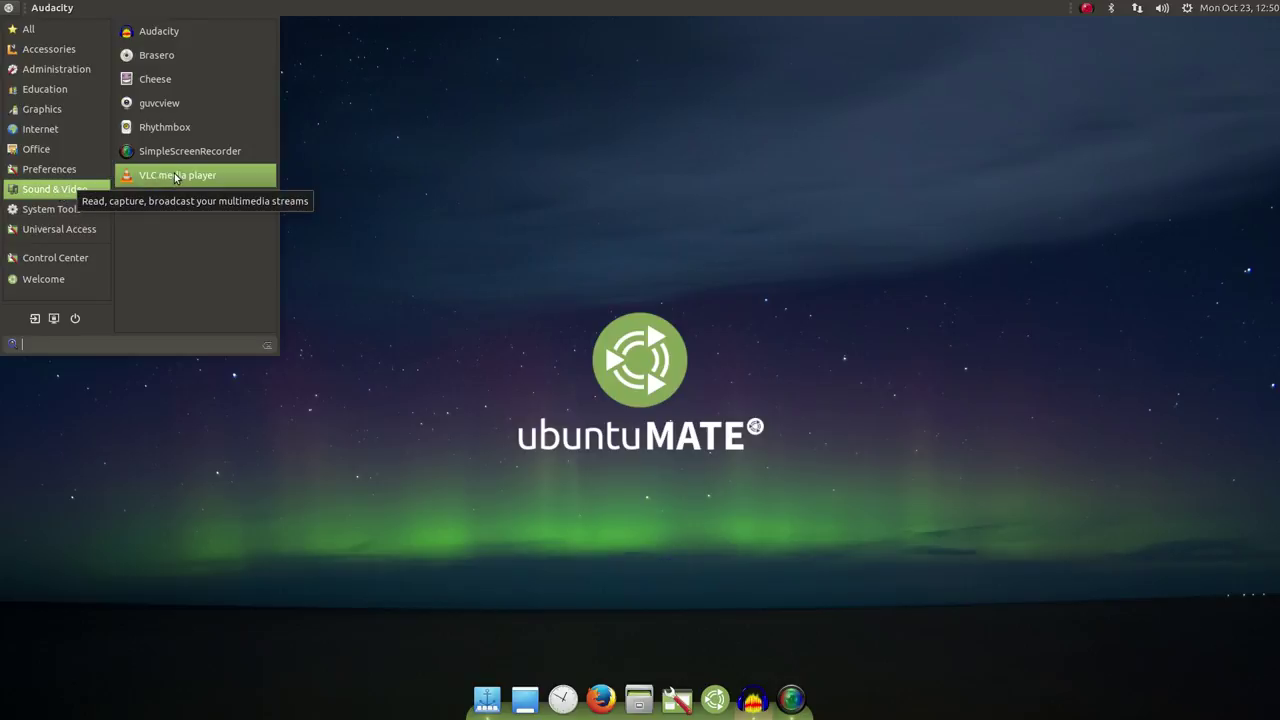
mouse_move(82, 211)
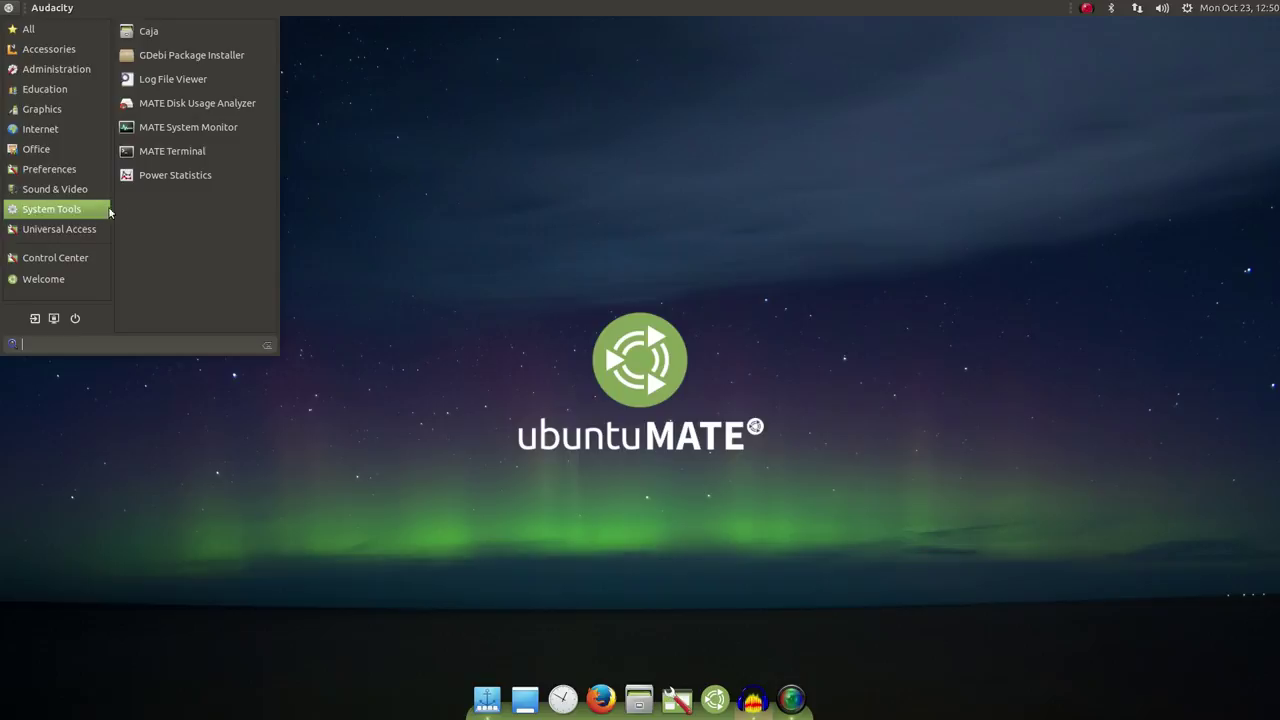
click(182, 35)
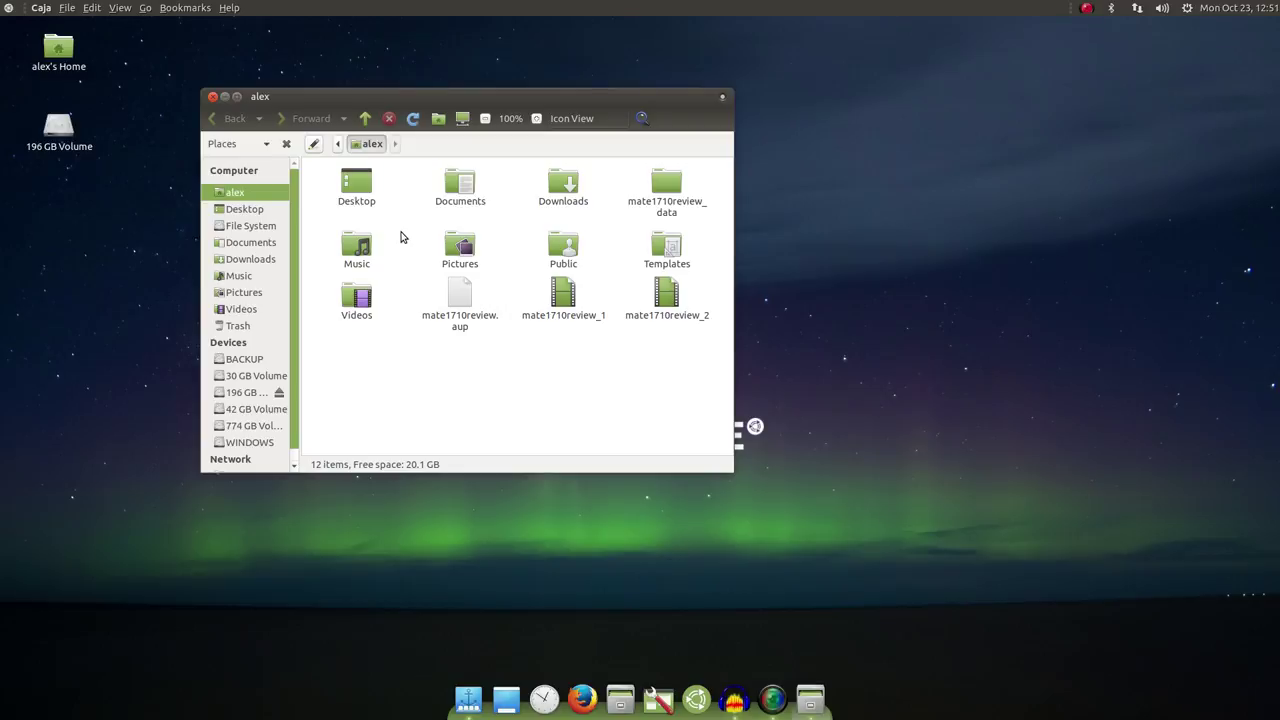
Step: Briefly show and hide Caja's extra pane, and open the Documents folder
key(F3)
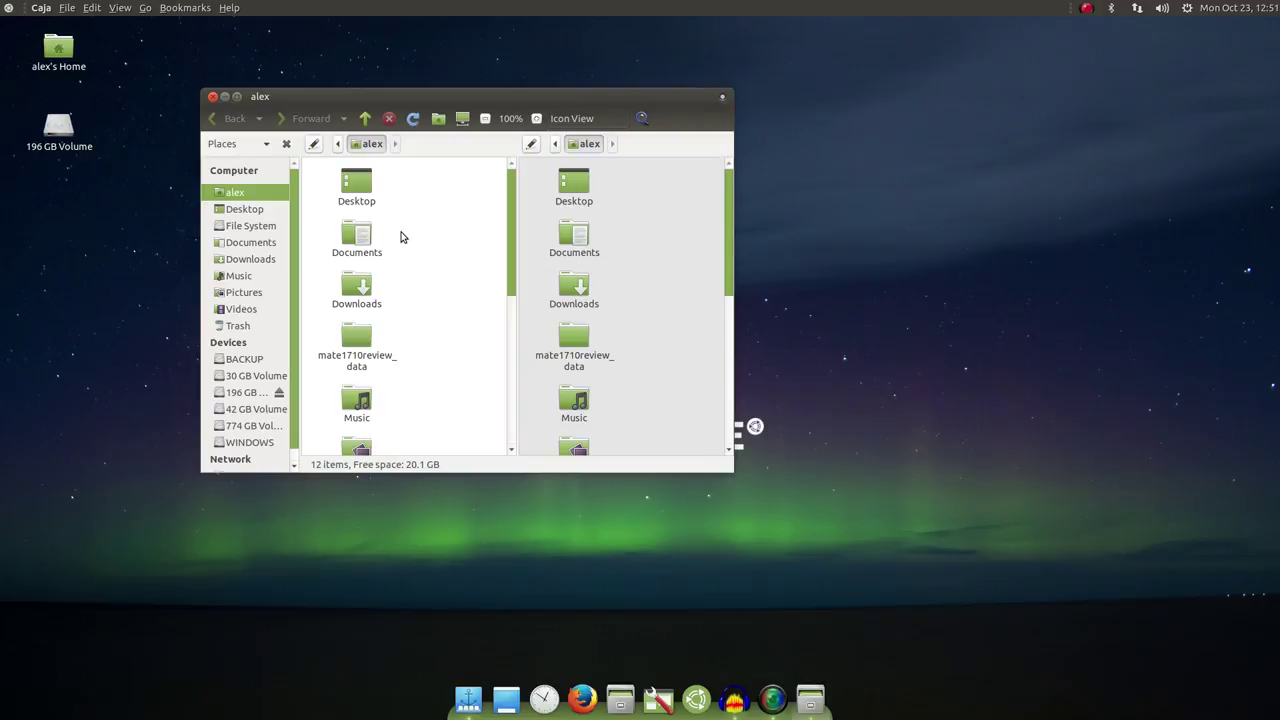
key(F3)
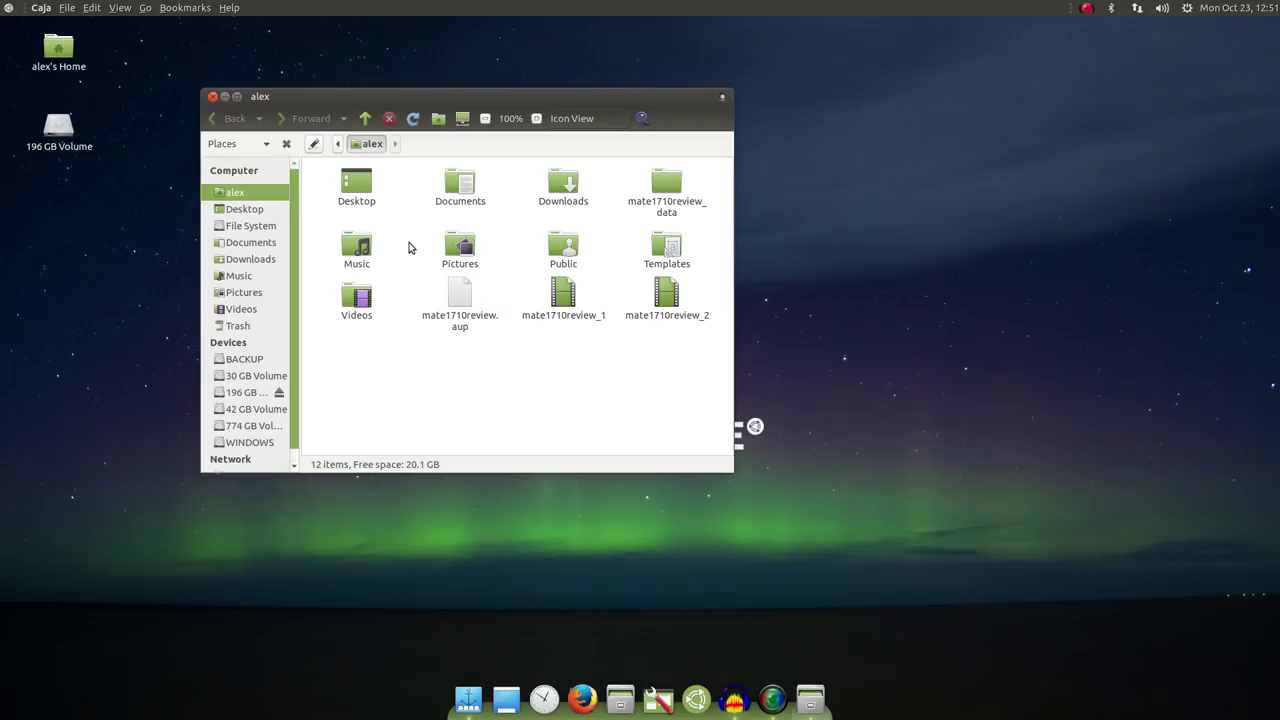
click(466, 204)
double_click(466, 204)
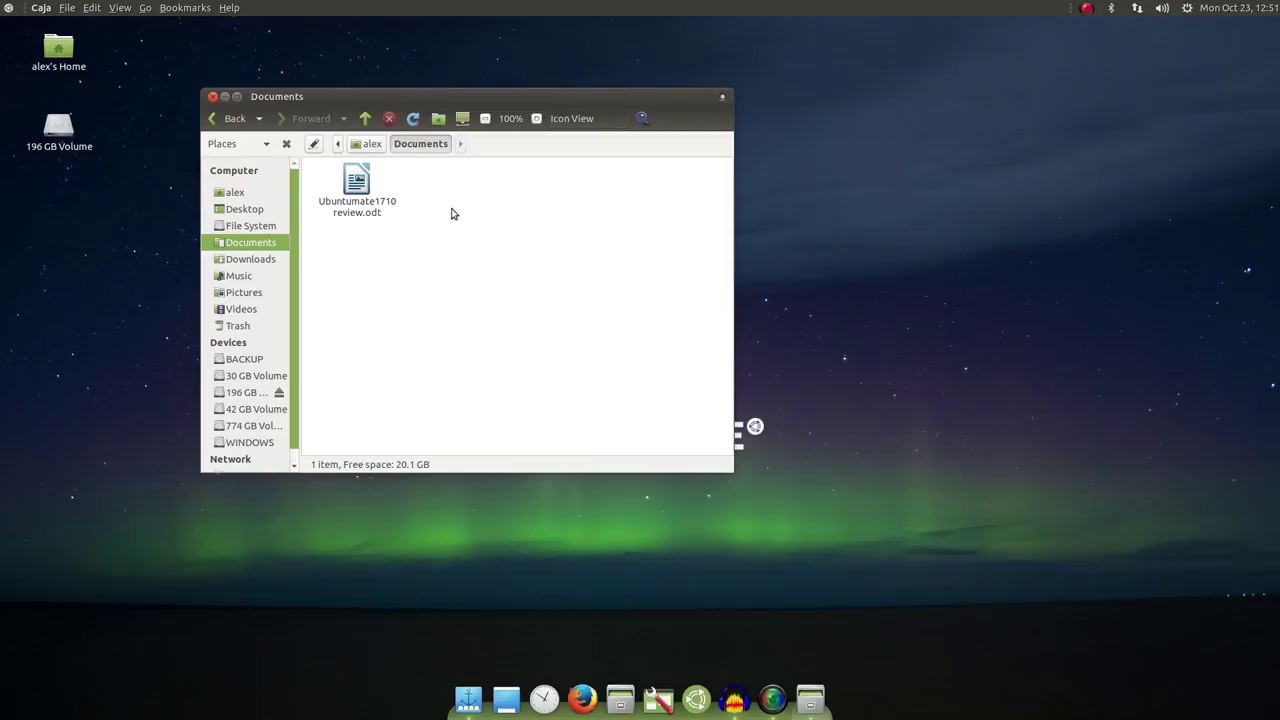
Step: View the available actions for Ubuntumate1710 review.odt, and return to the home folder after shifting the Caja window slightly
click(362, 200)
right_click(363, 202)
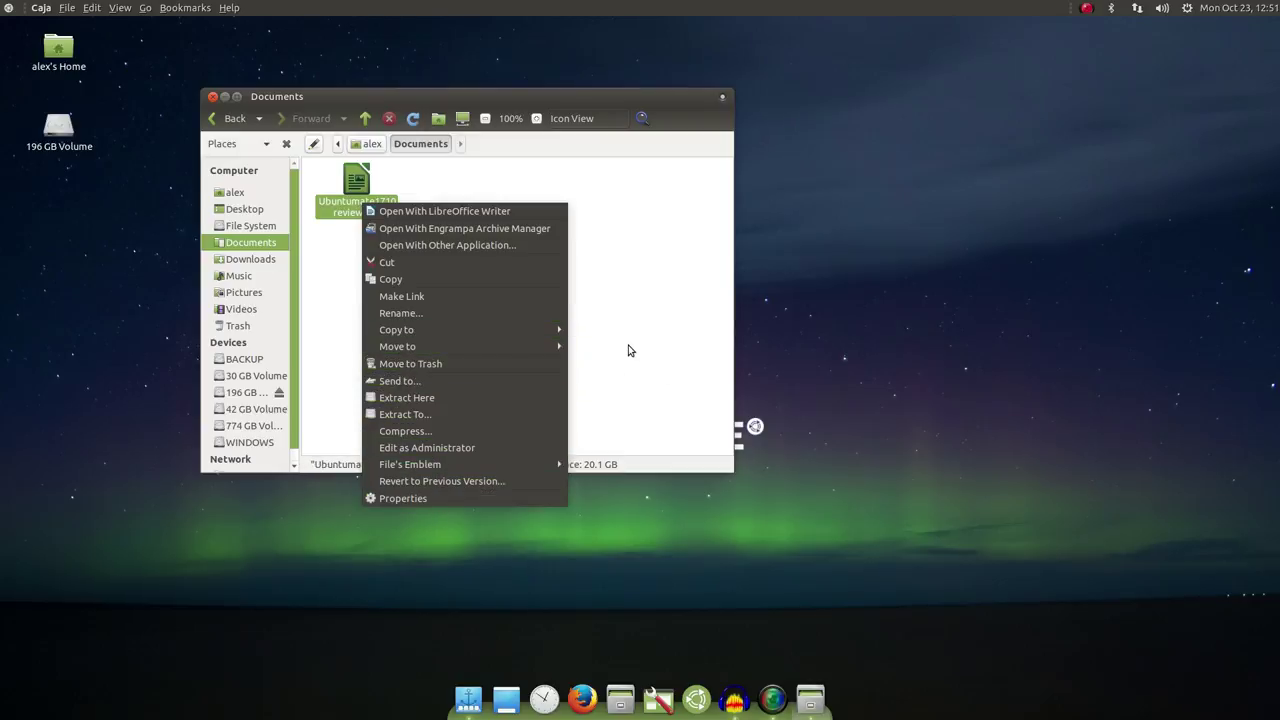
click(597, 306)
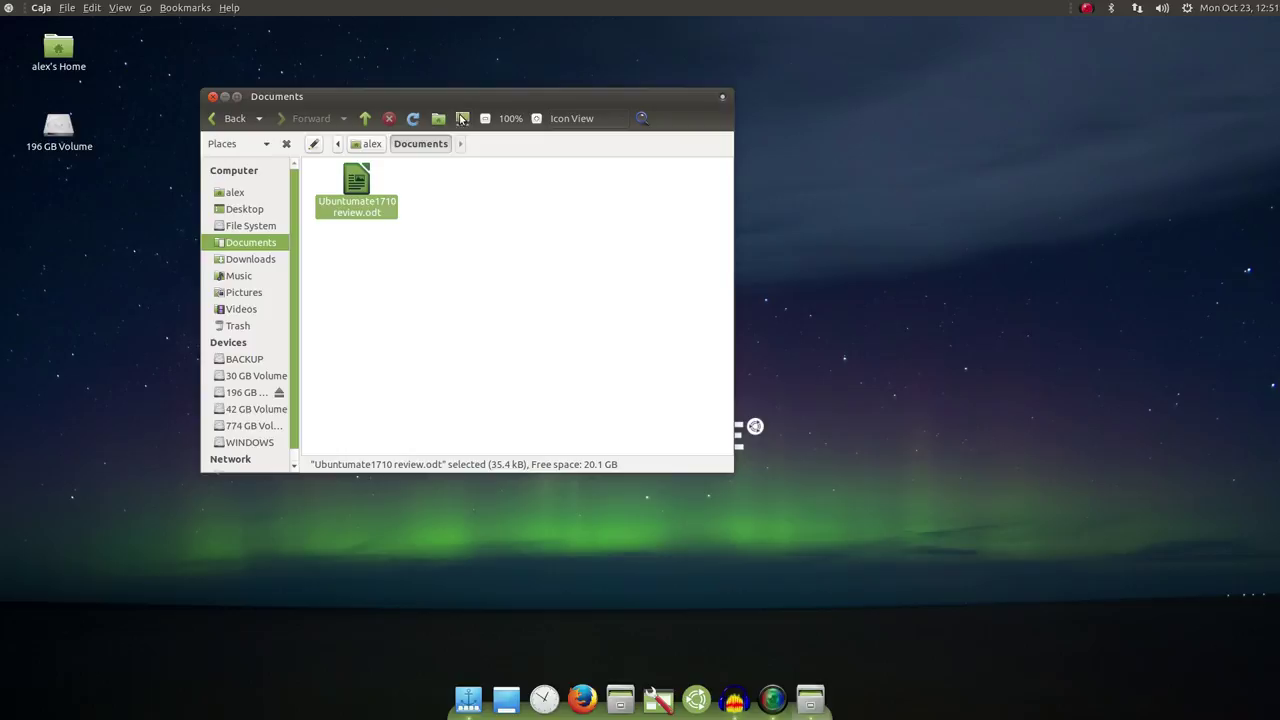
drag(458, 97, 416, 59)
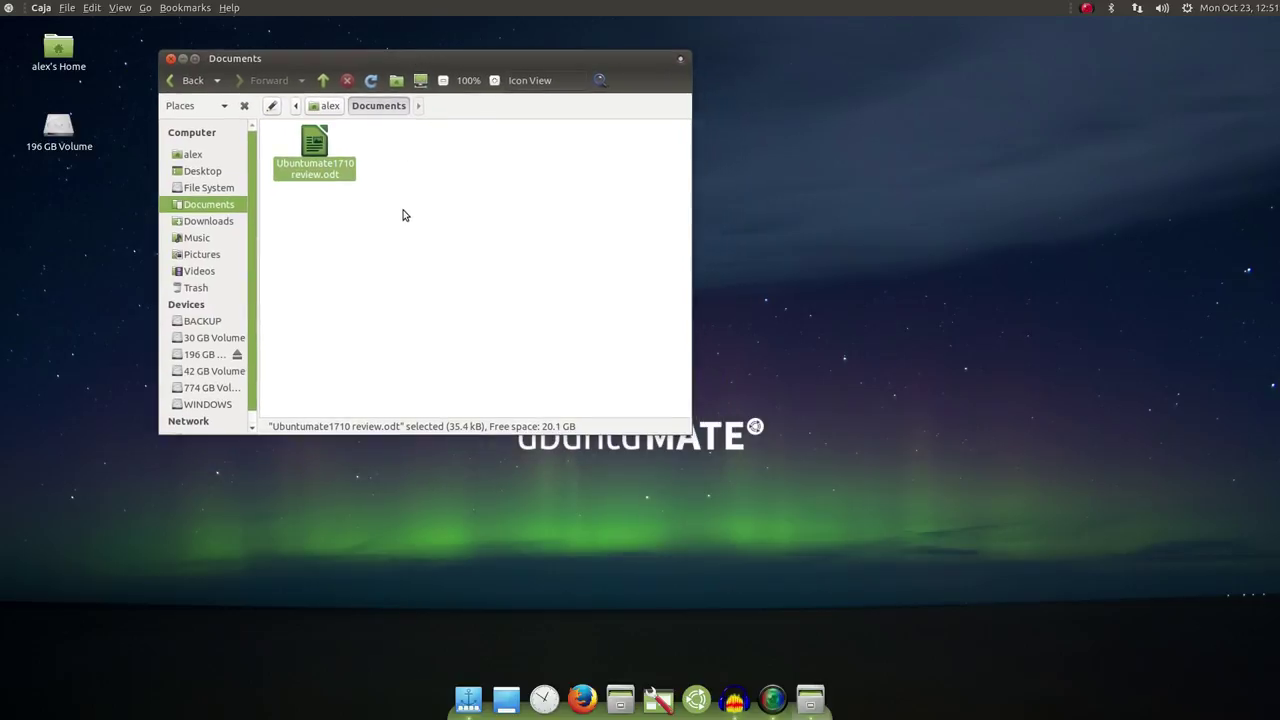
click(198, 156)
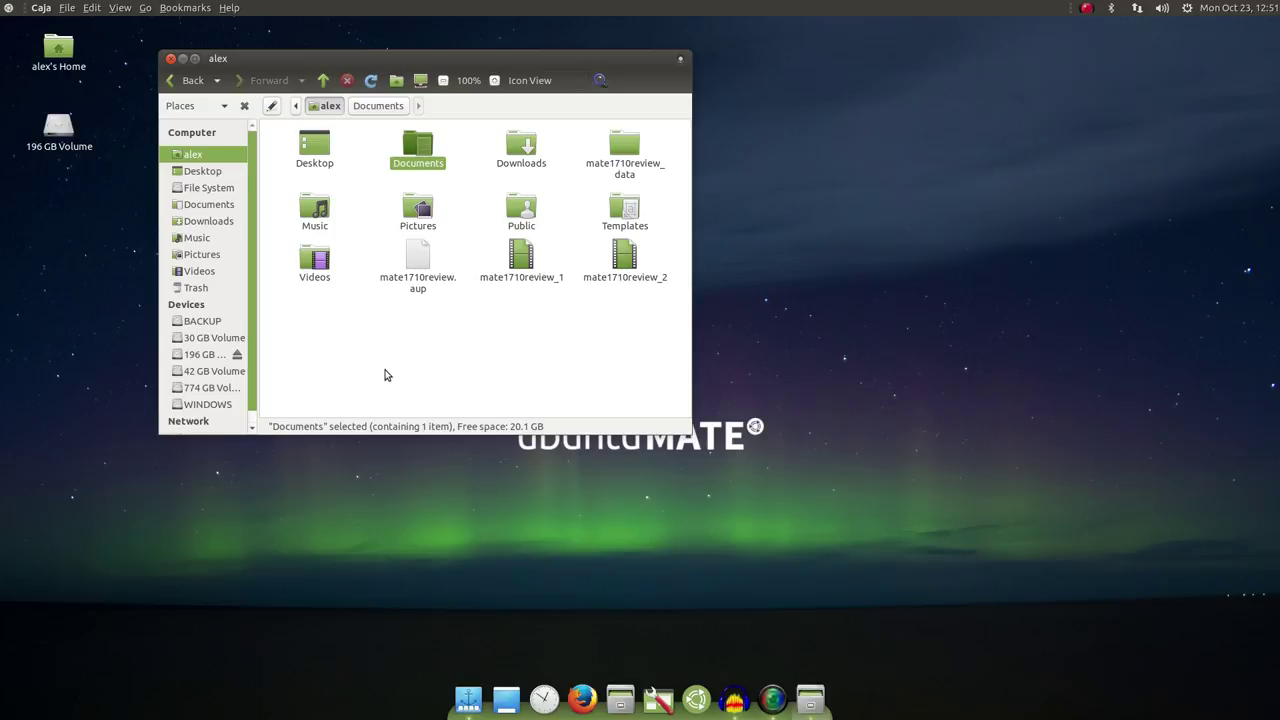
Step: Inspect the home folder's basic properties and the contents of its Documents folder, and close the Caja window
right_click(378, 339)
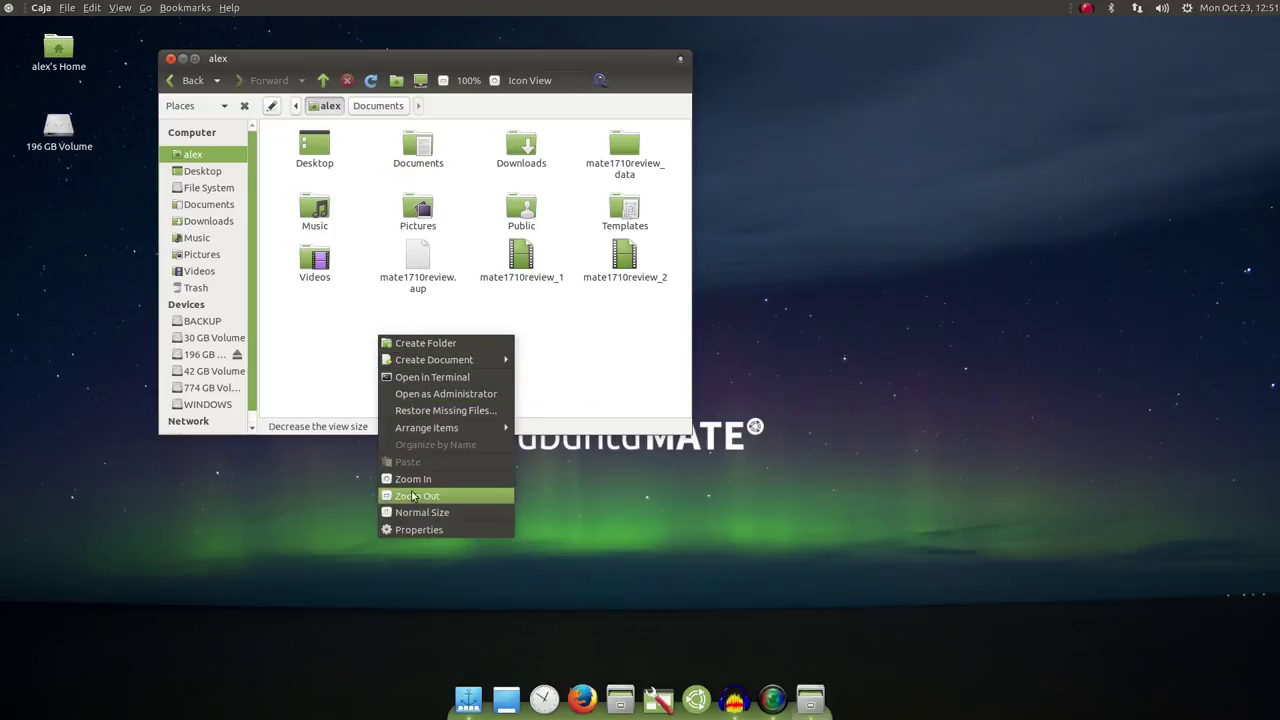
click(415, 529)
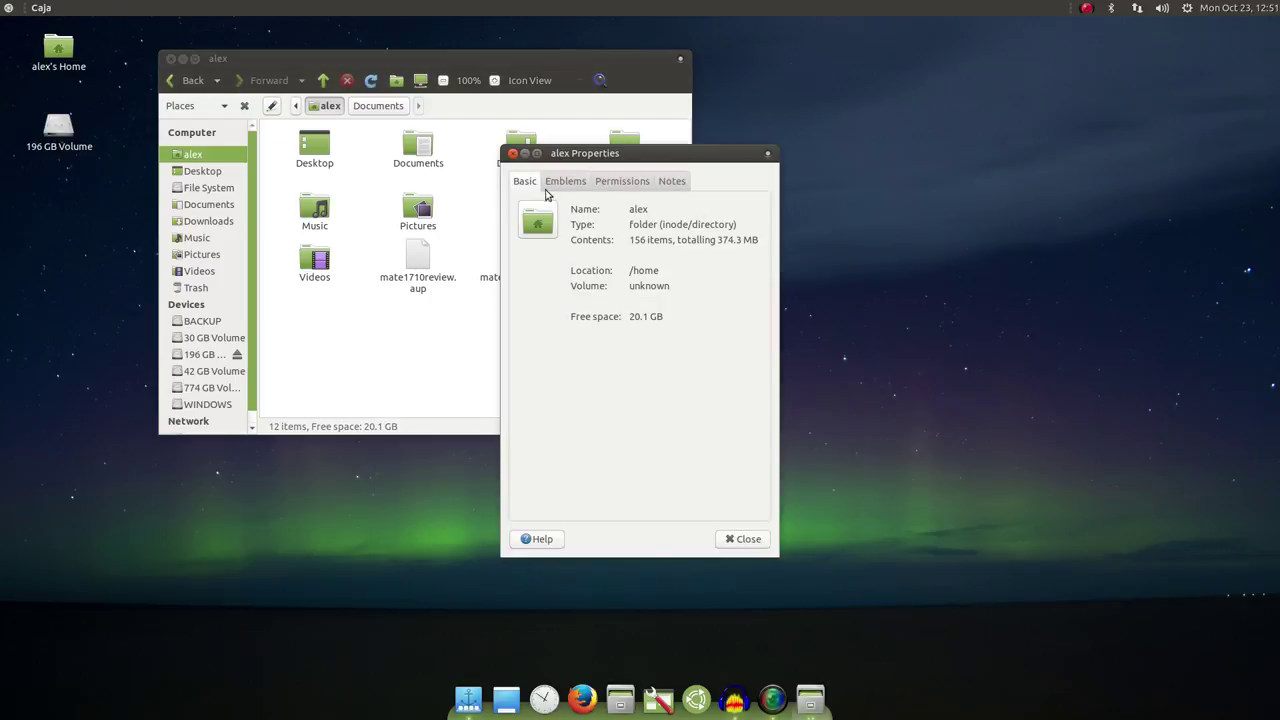
click(512, 155)
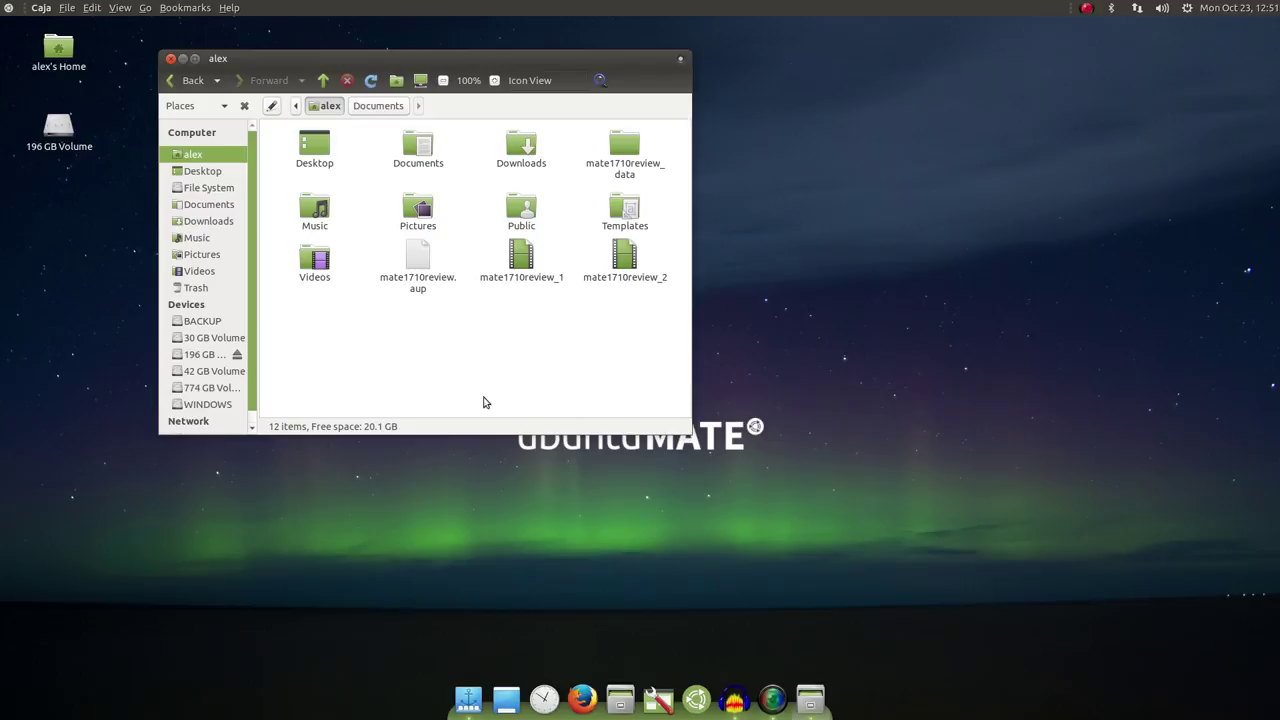
double_click(415, 164)
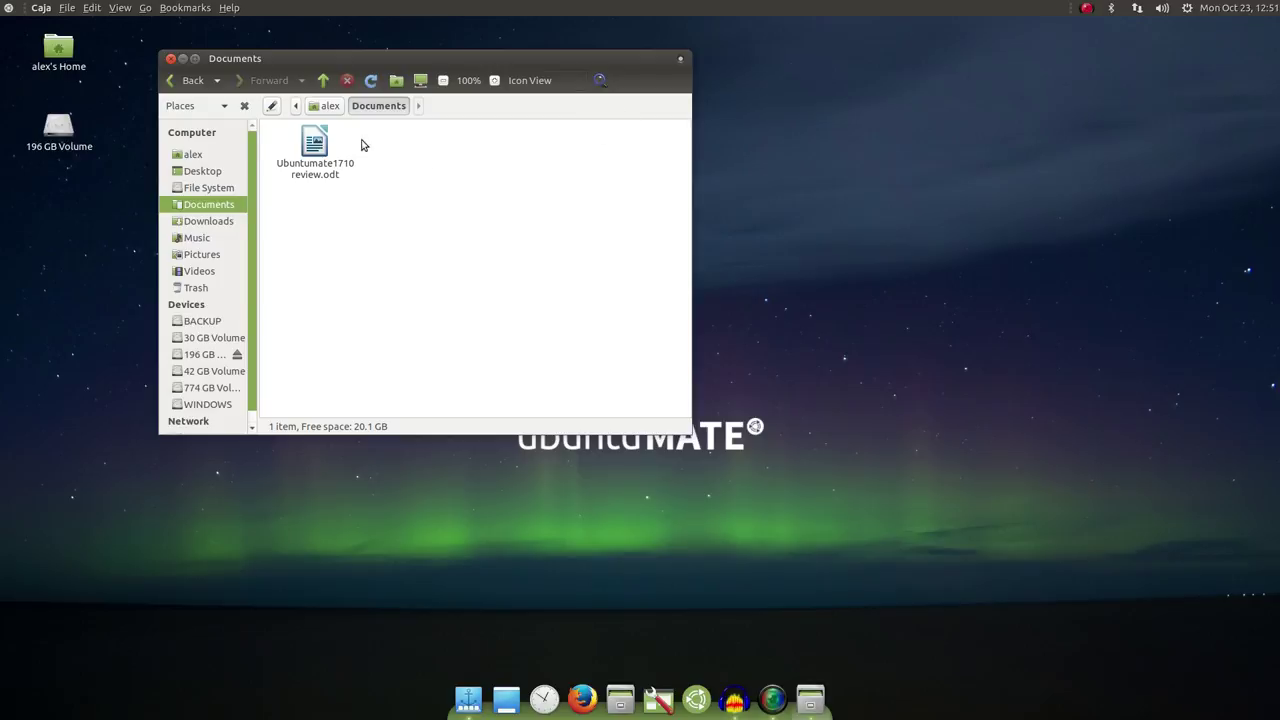
click(170, 58)
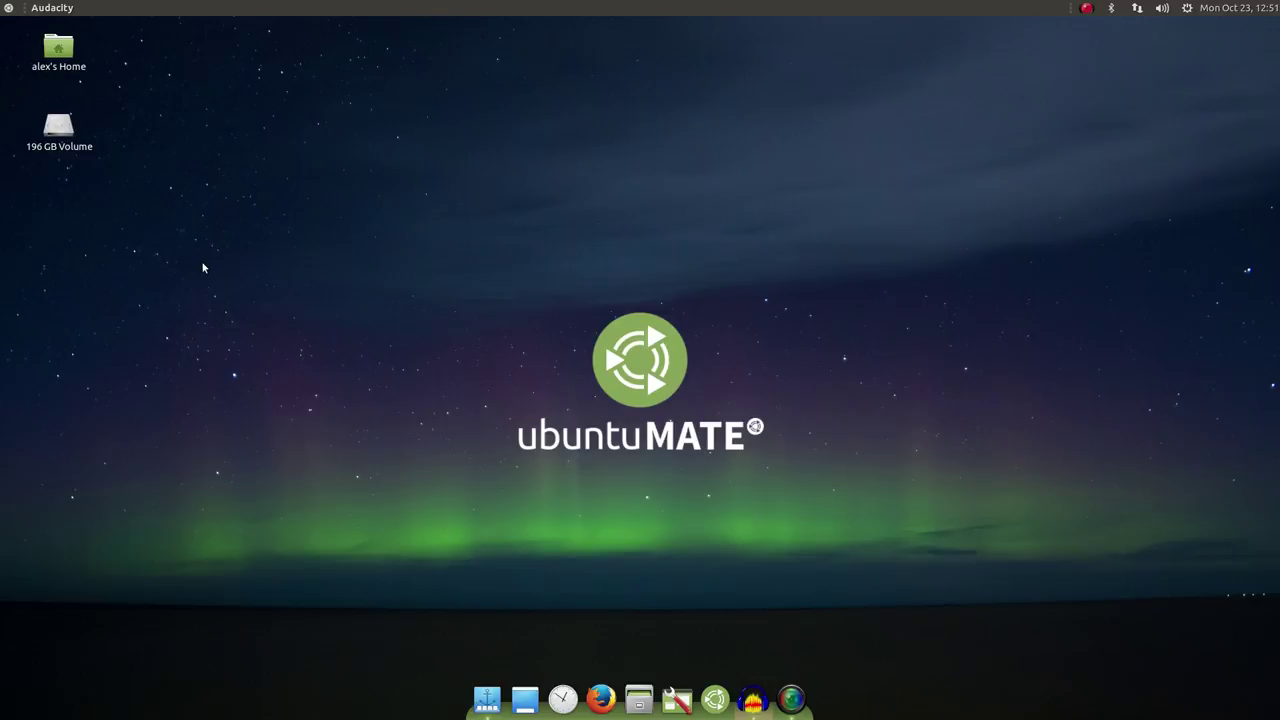
Step: Bring up the Take Screenshot dialog to view its capture options, and close it without grabbing anything
key(Print)
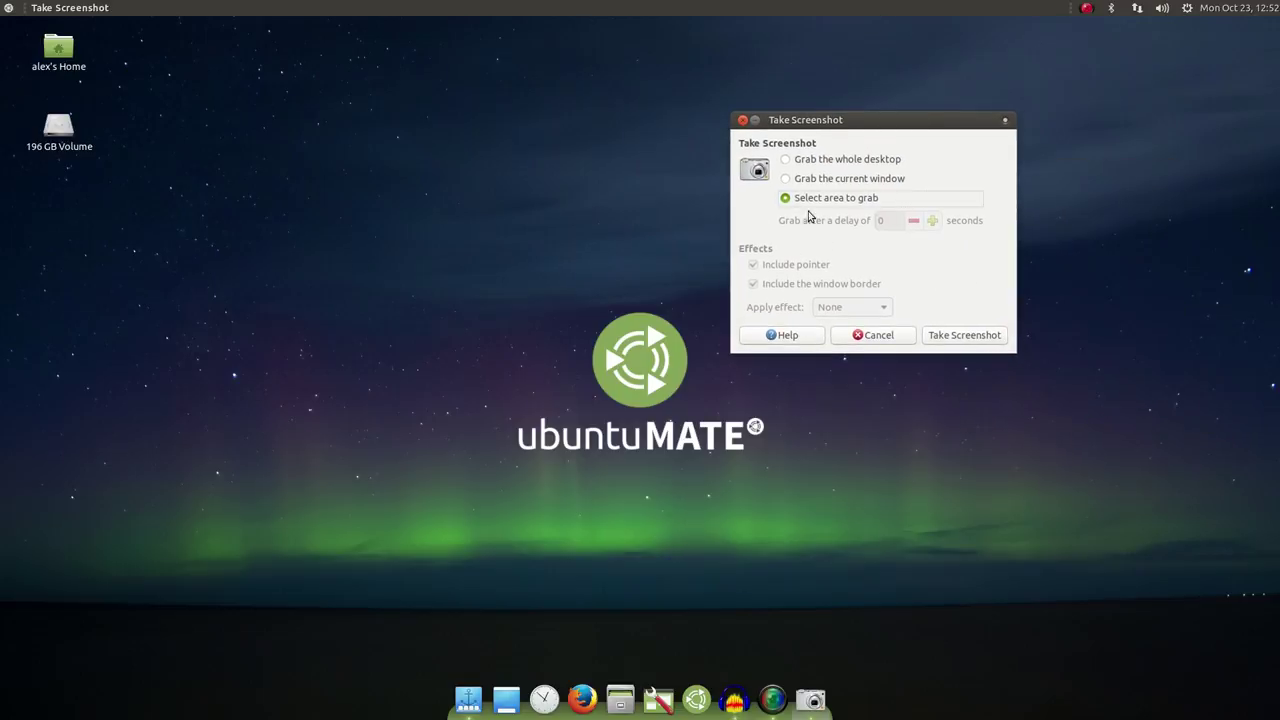
click(743, 120)
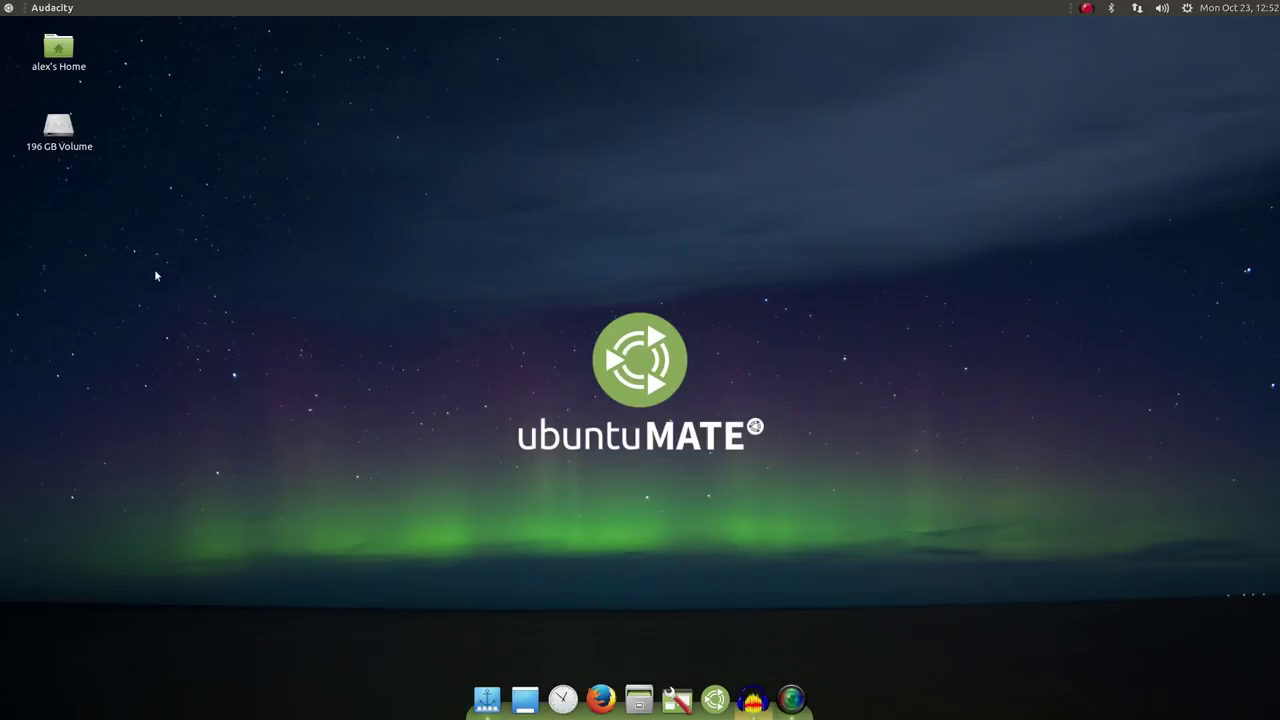
Step: Browse the application menu's categories from All through System Tools, including Administration, Office and Preferences, and close the menu
click(8, 12)
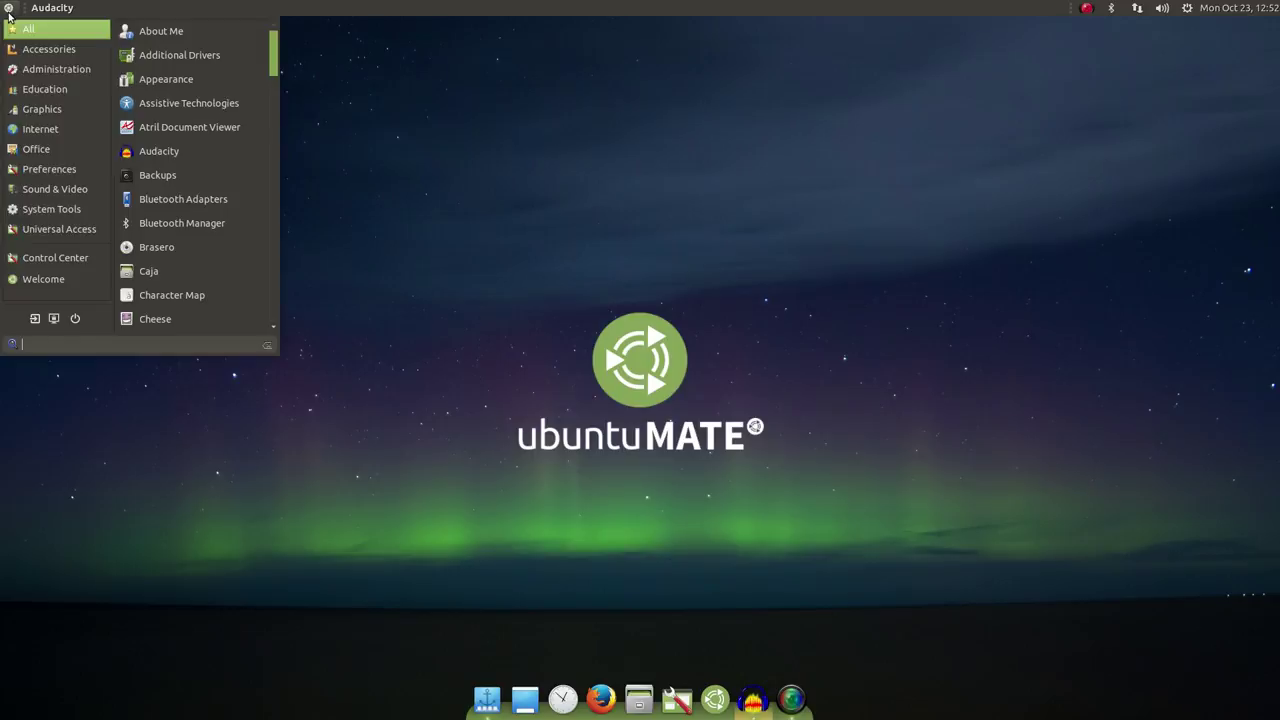
click(39, 49)
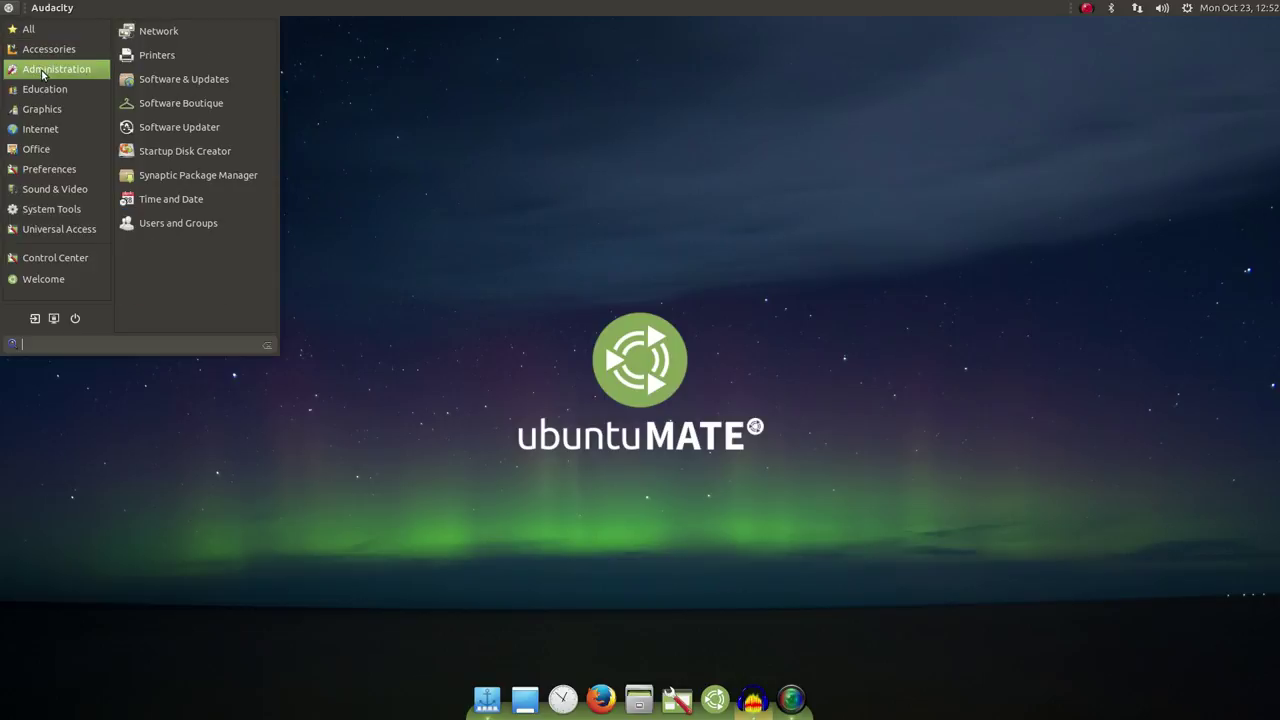
mouse_move(42, 87)
mouse_move(43, 109)
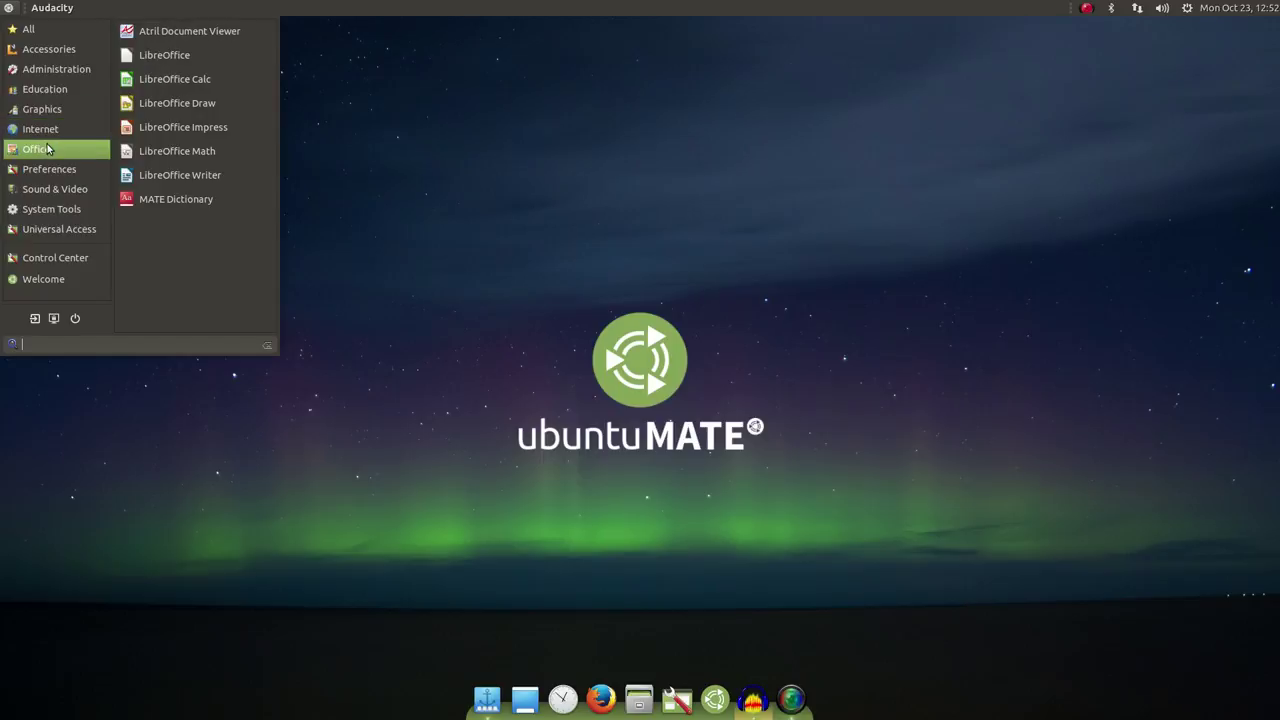
mouse_move(55, 172)
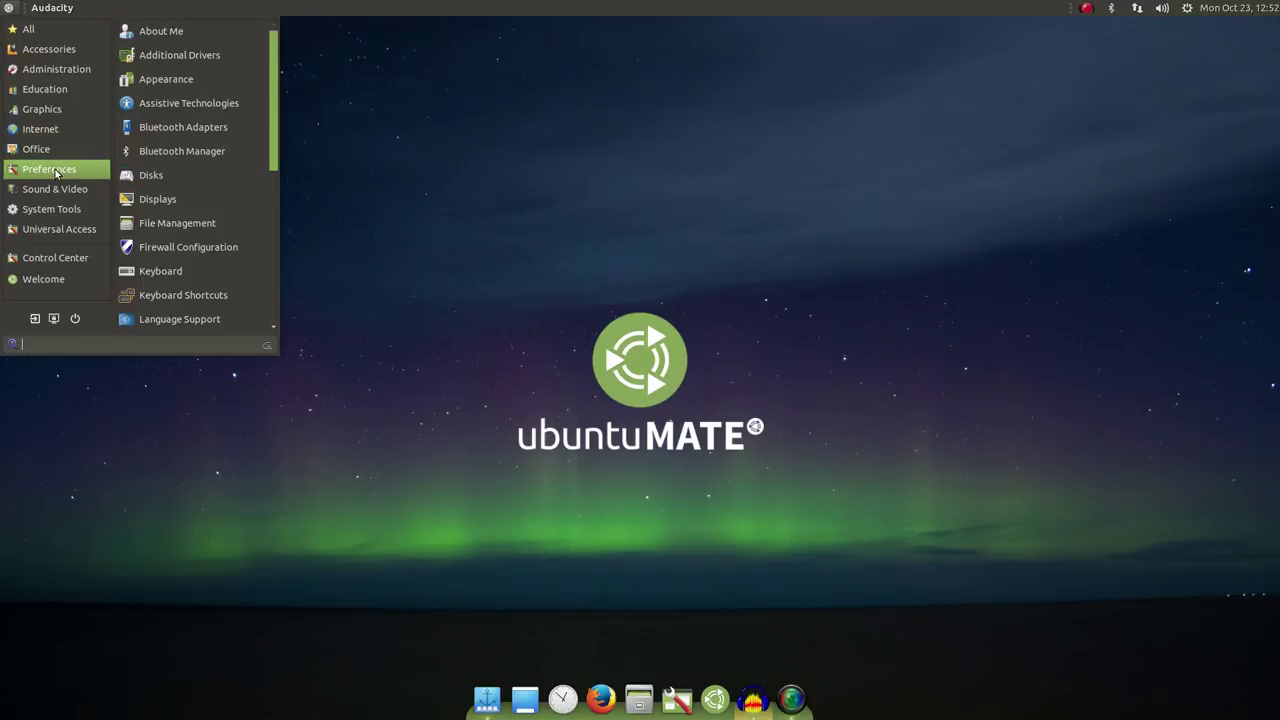
mouse_move(53, 194)
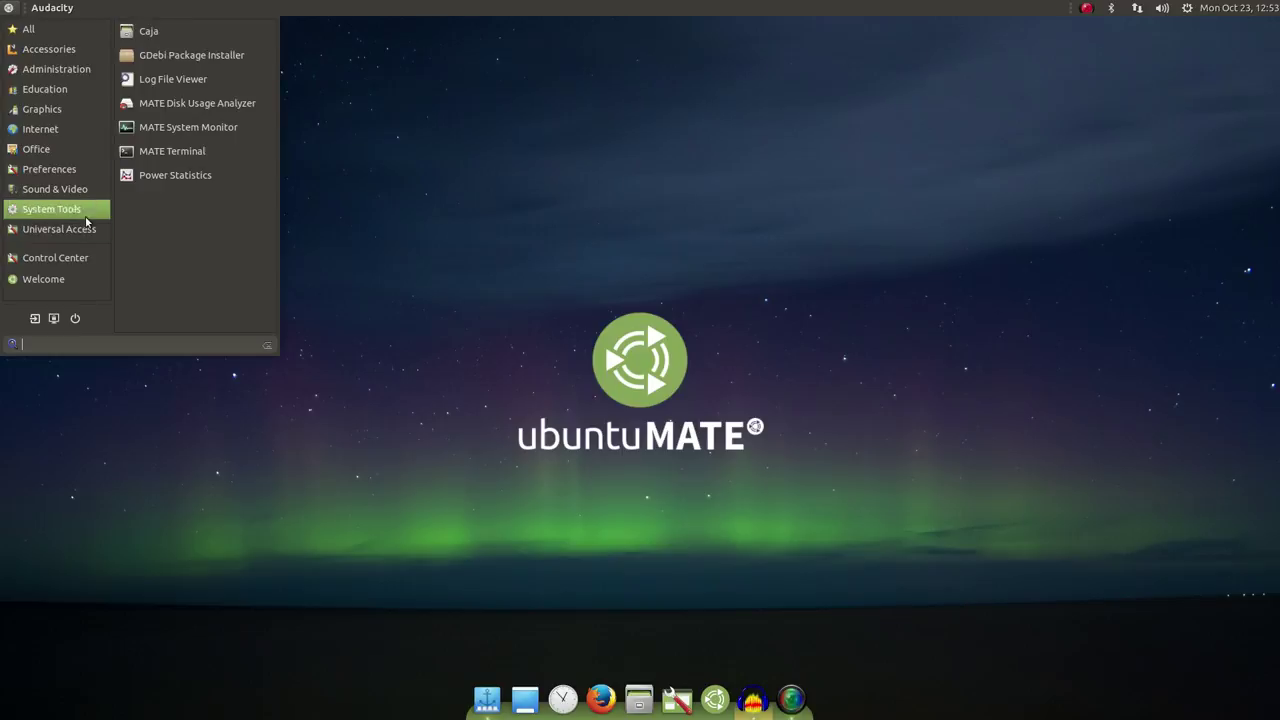
click(428, 238)
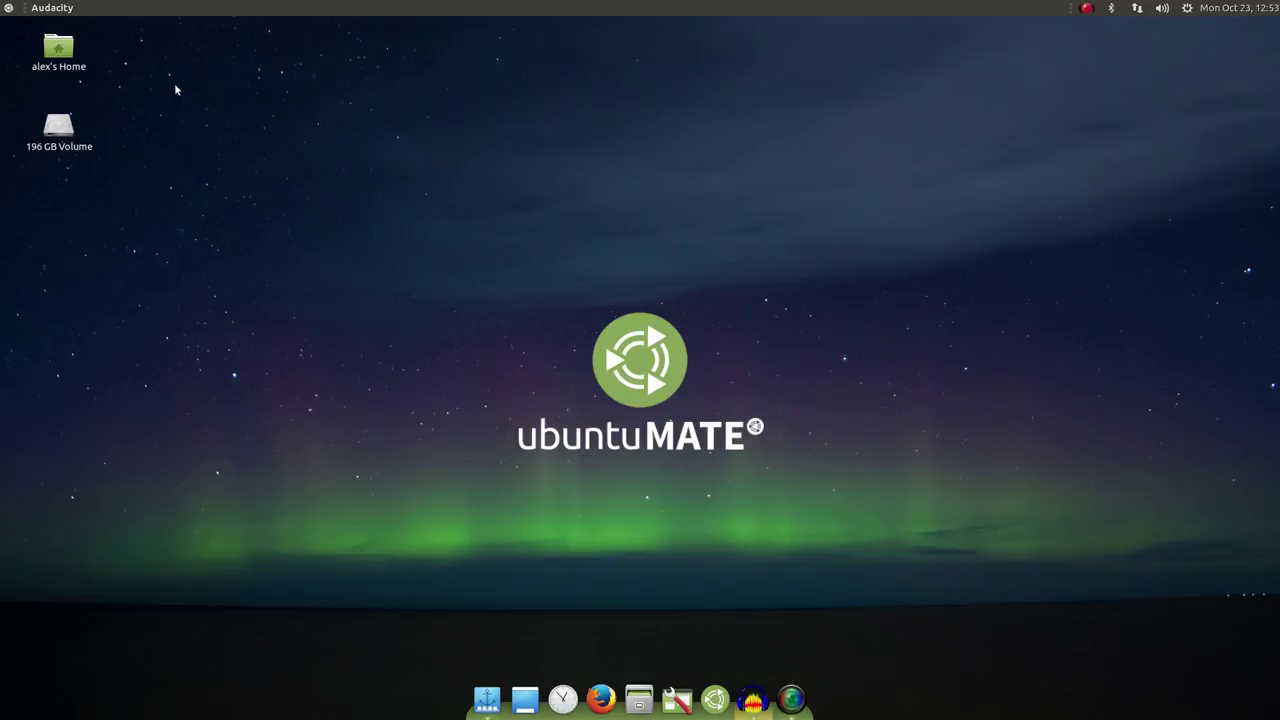
Step: Open the home folder from the desktop, view its Documents folder while moving the window toward the desktop's center, and close Caja
click(70, 66)
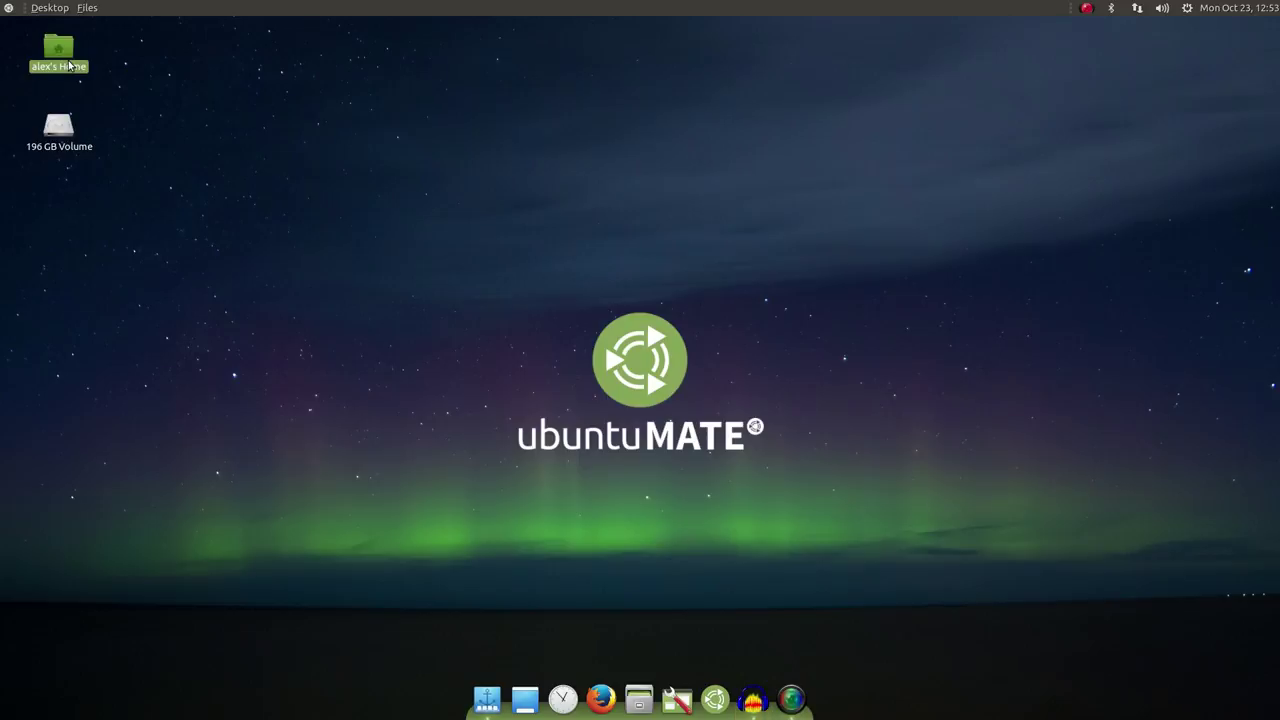
double_click(70, 66)
drag(280, 26, 496, 127)
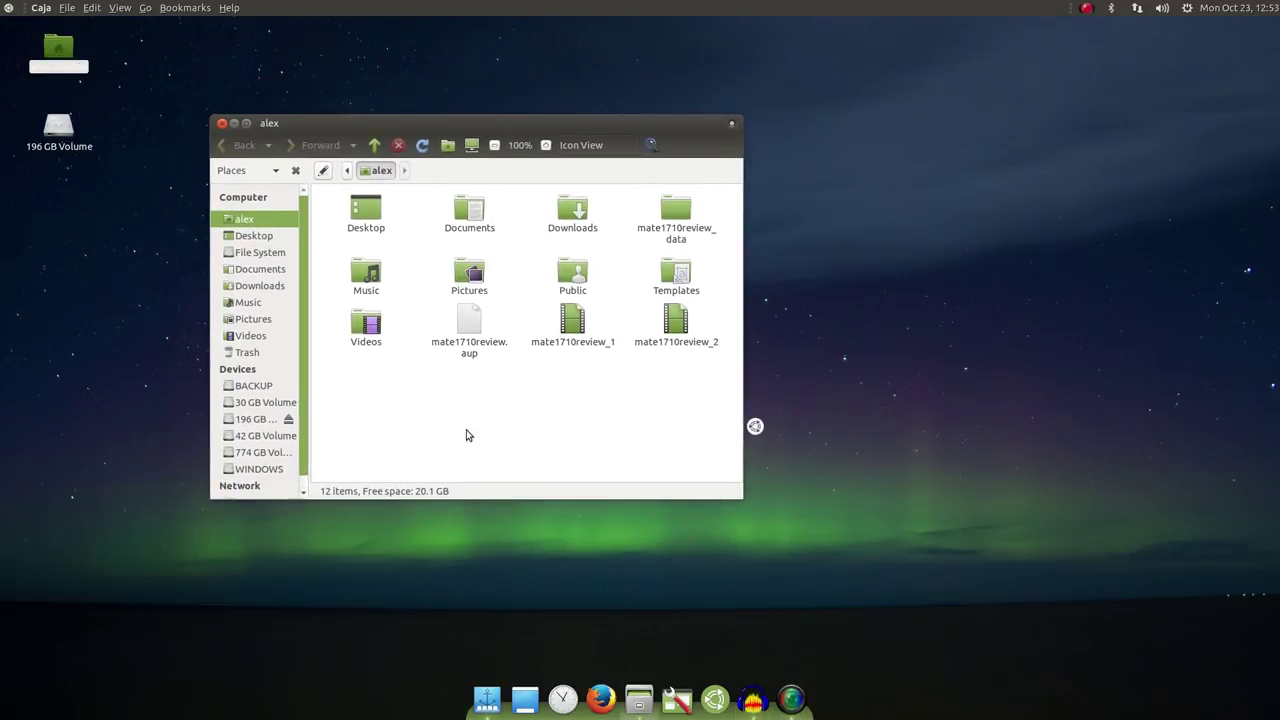
double_click(467, 212)
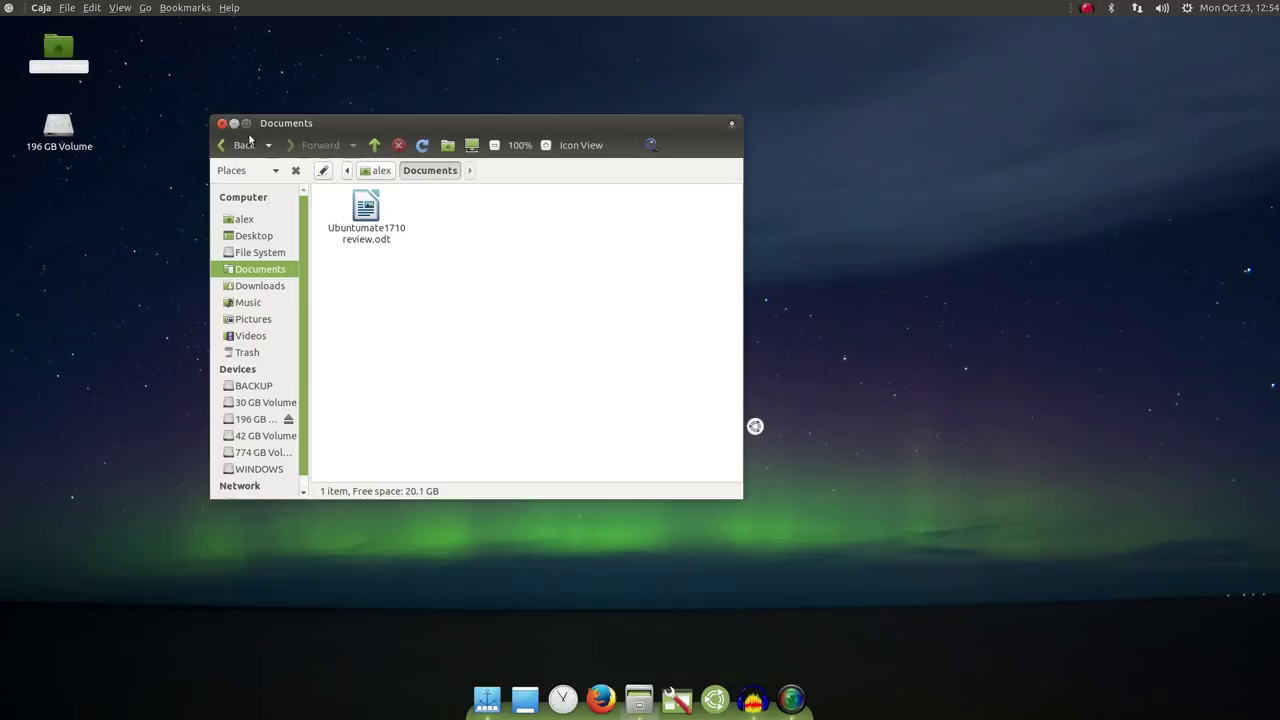
drag(336, 126, 566, 179)
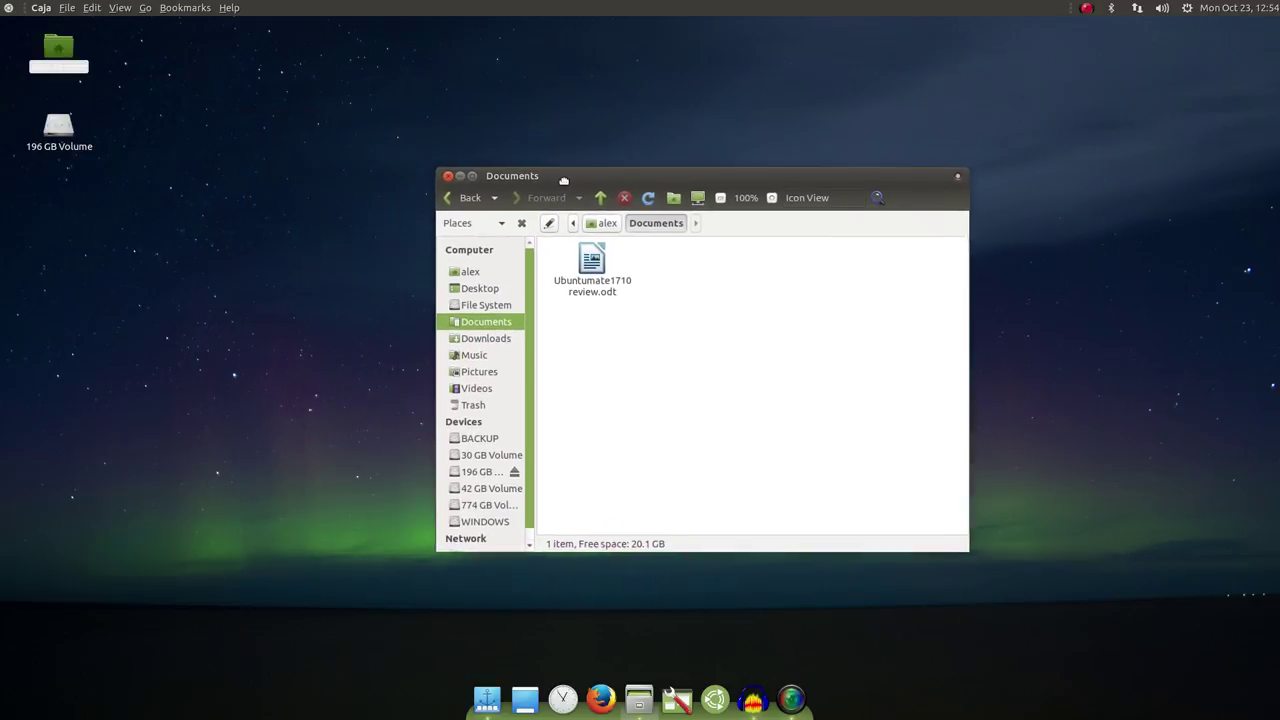
click(452, 177)
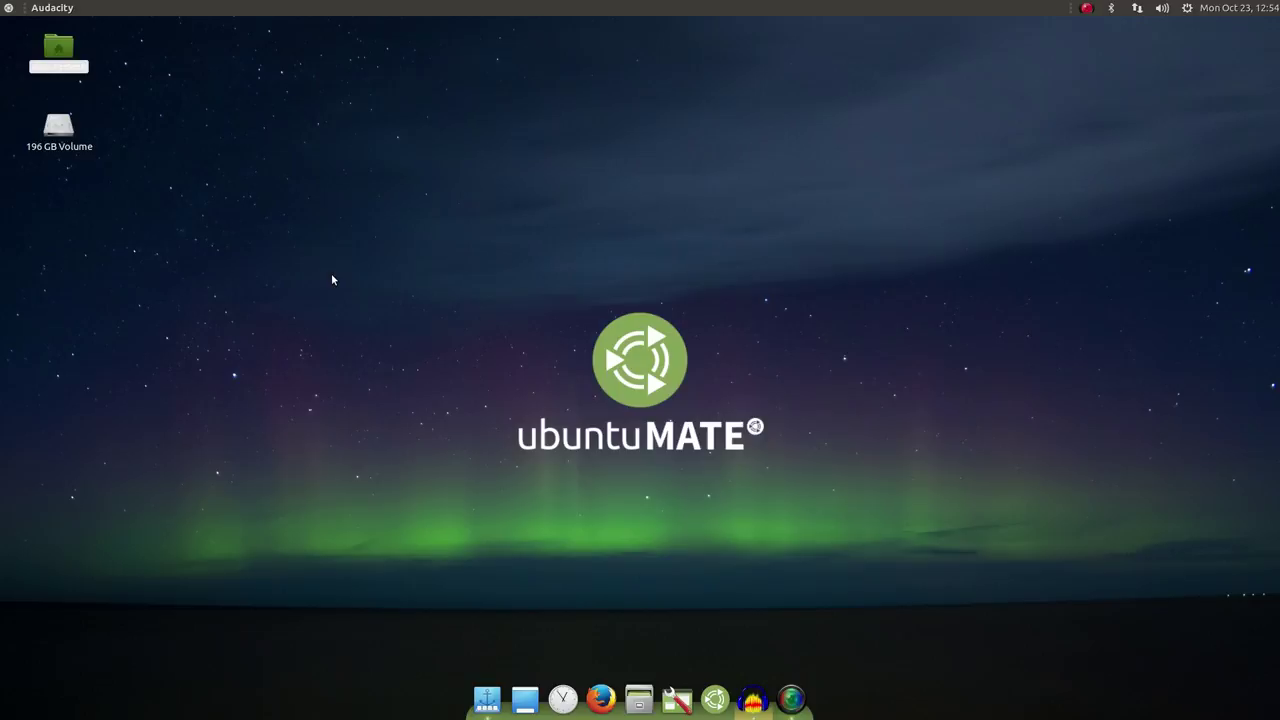